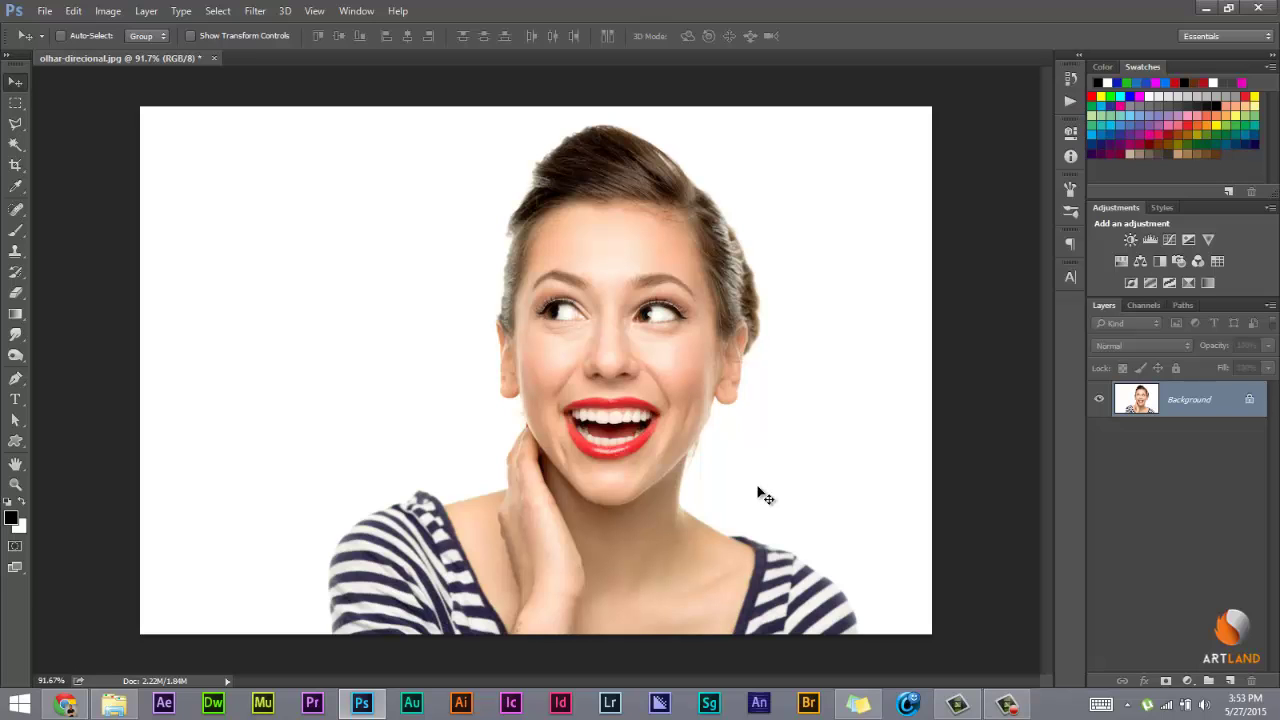
Step: Add a Levels adjustment layer with midtones at 0.51, darkening the portrait and boosting contrast
{"action": "scroll", "coordinate": [763, 496], "scroll_direction": "up", "scroll_amount": 1}
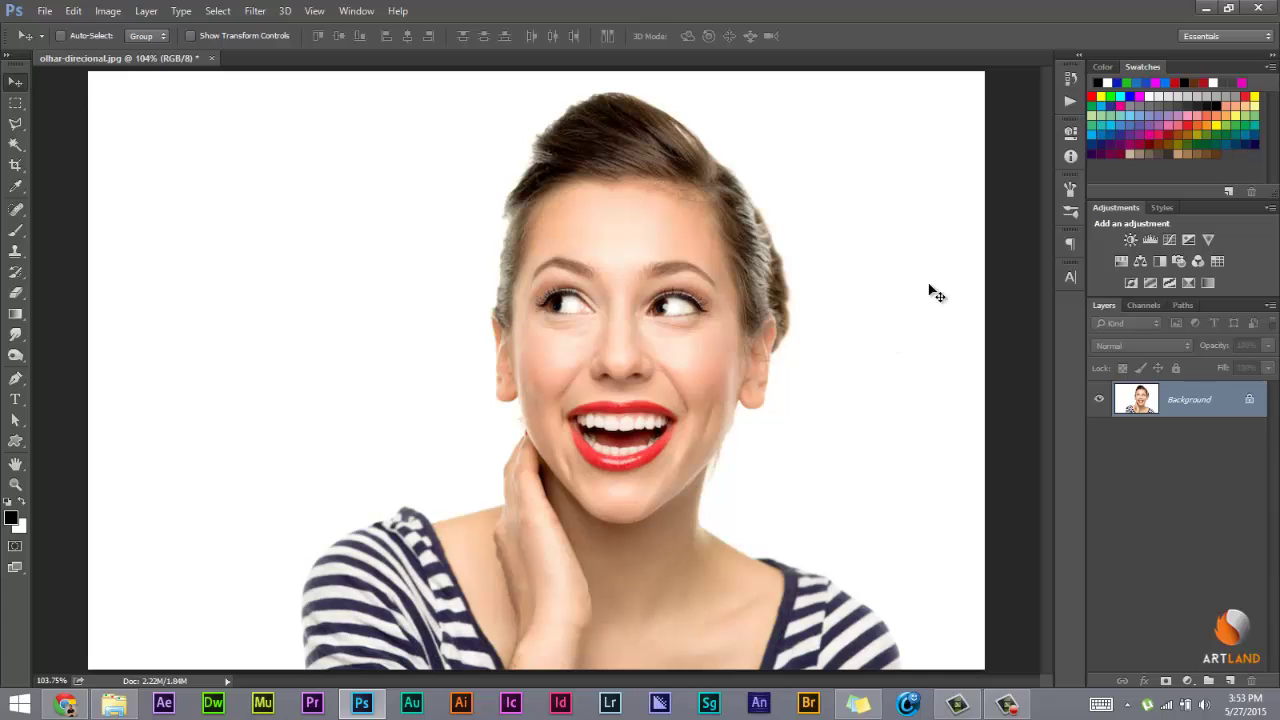
{"action": "left_click", "coordinate": [1152, 240]}
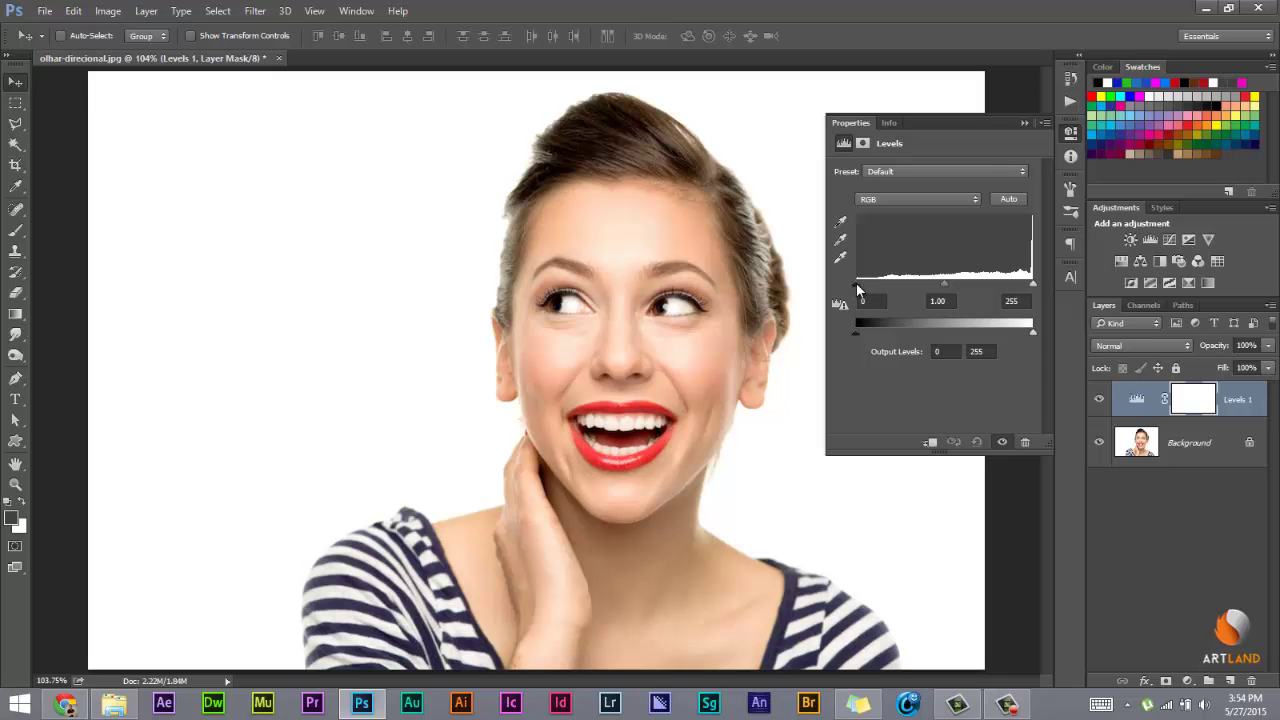
{"action": "mouse_move", "coordinate": [857, 289]}
{"action": "left_mouse_down"}
{"action": "mouse_move", "coordinate": [930, 285]}
{"action": "mouse_move", "coordinate": [840, 296]}
{"action": "mouse_move", "coordinate": [898, 317]}
{"action": "mouse_move", "coordinate": [876, 323]}
{"action": "mouse_move", "coordinate": [1010, 320]}
{"action": "mouse_move", "coordinate": [851, 304]}
{"action": "left_mouse_up"}
{"action": "mouse_move", "coordinate": [946, 289]}
{"action": "left_mouse_down"}
{"action": "mouse_move", "coordinate": [997, 289]}
{"action": "mouse_move", "coordinate": [918, 306]}
{"action": "mouse_move", "coordinate": [944, 302]}
{"action": "left_mouse_up"}
{"action": "mouse_move", "coordinate": [1032, 285]}
{"action": "left_mouse_down"}
{"action": "mouse_move", "coordinate": [996, 310]}
{"action": "mouse_move", "coordinate": [976, 290]}
{"action": "mouse_move", "coordinate": [1065, 280]}
{"action": "left_mouse_up"}
{"action": "left_click_drag", "start_coordinate": [945, 289], "coordinate": [979, 295]}
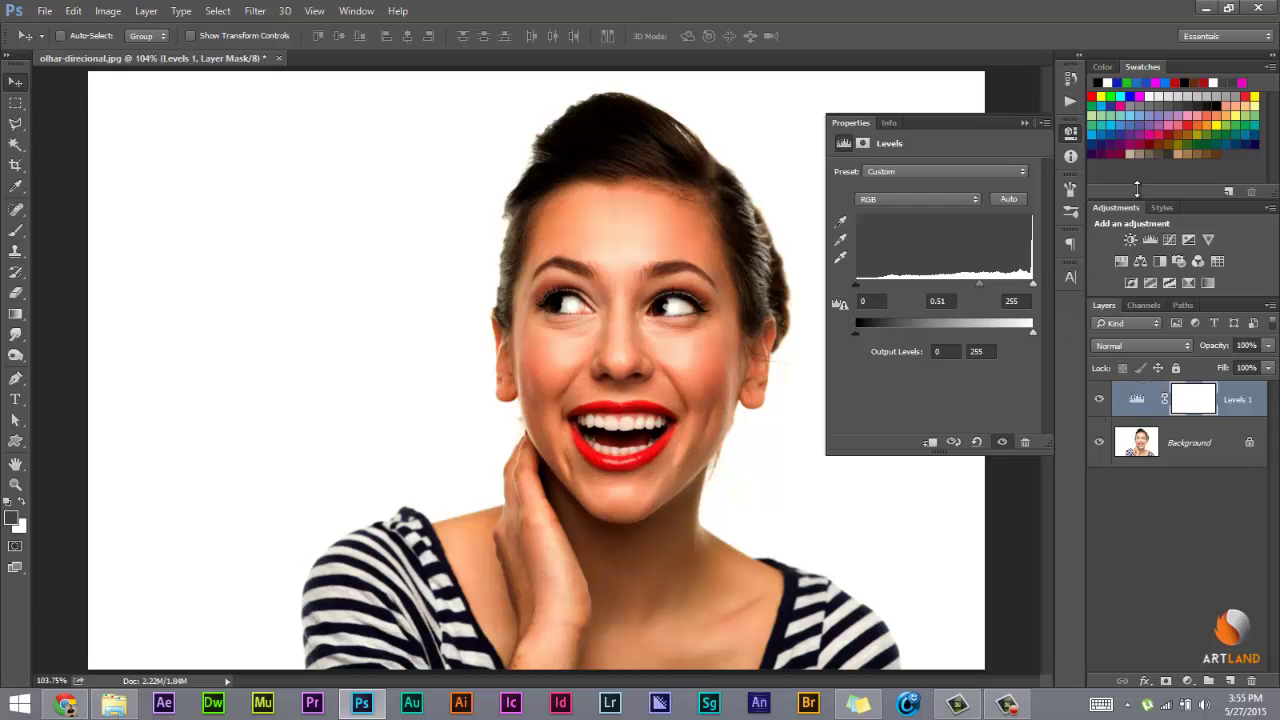
{"action": "left_click", "coordinate": [1170, 518]}
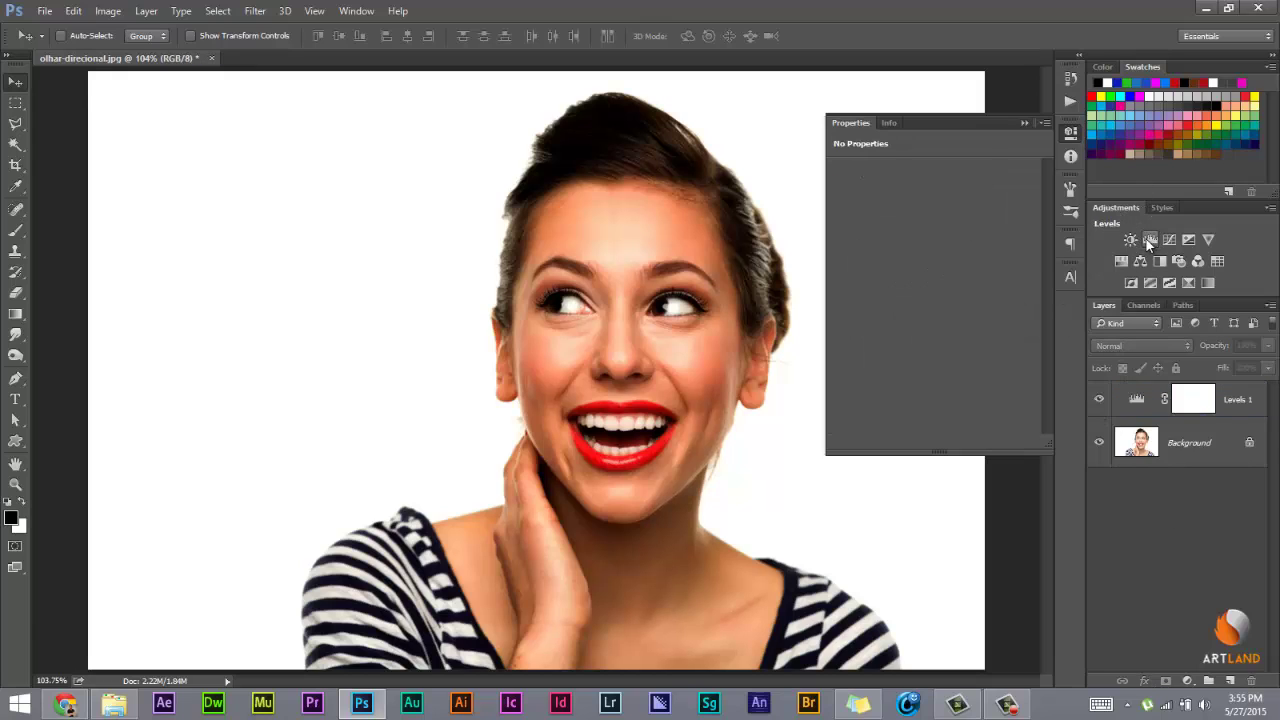
Step: Ease the Levels 1 midtones back, then create and delete a temporary empty layer
{"action": "left_click", "coordinate": [1138, 404]}
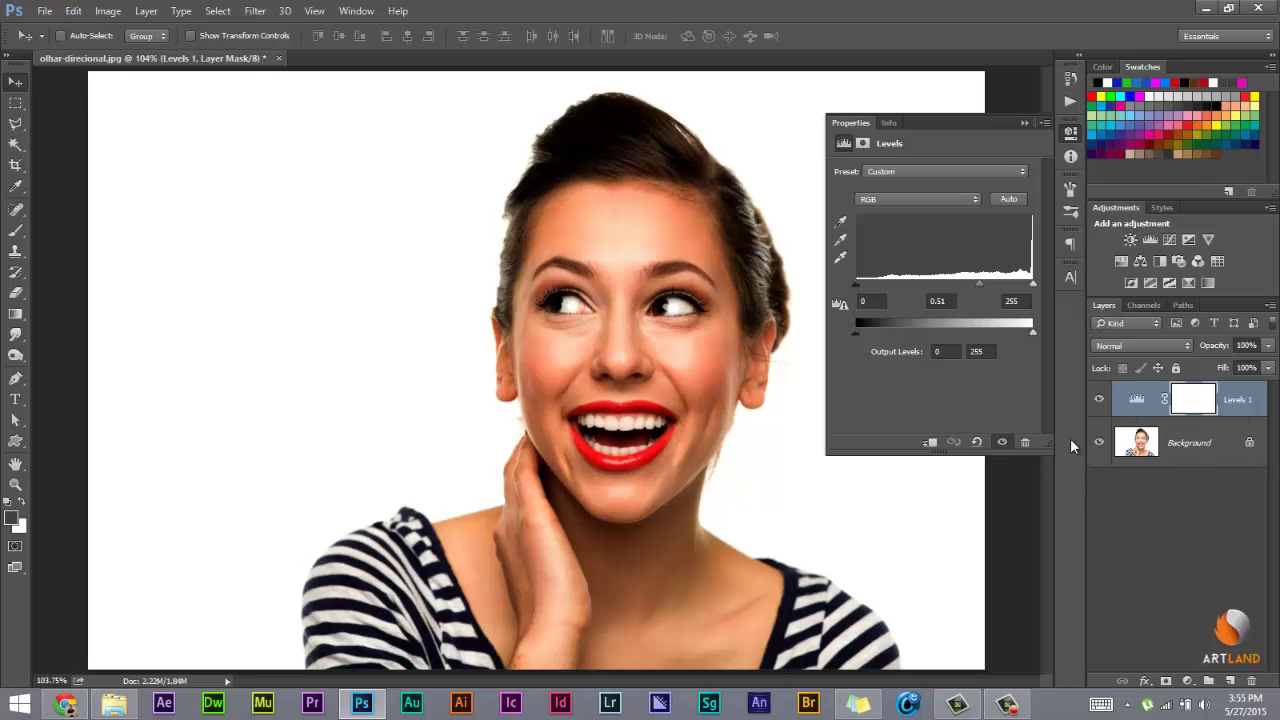
{"action": "left_click_drag", "start_coordinate": [979, 284], "coordinate": [948, 284]}
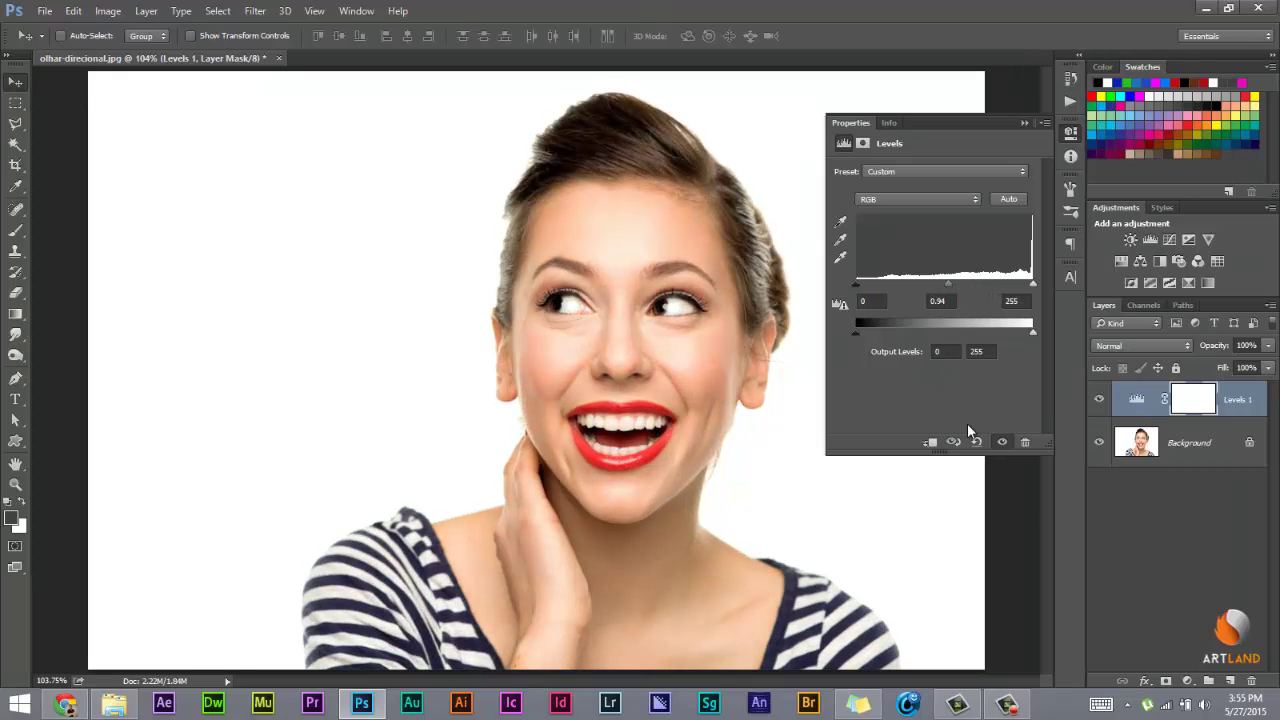
{"action": "left_click", "coordinate": [1192, 565]}
{"action": "left_click", "coordinate": [1165, 450]}
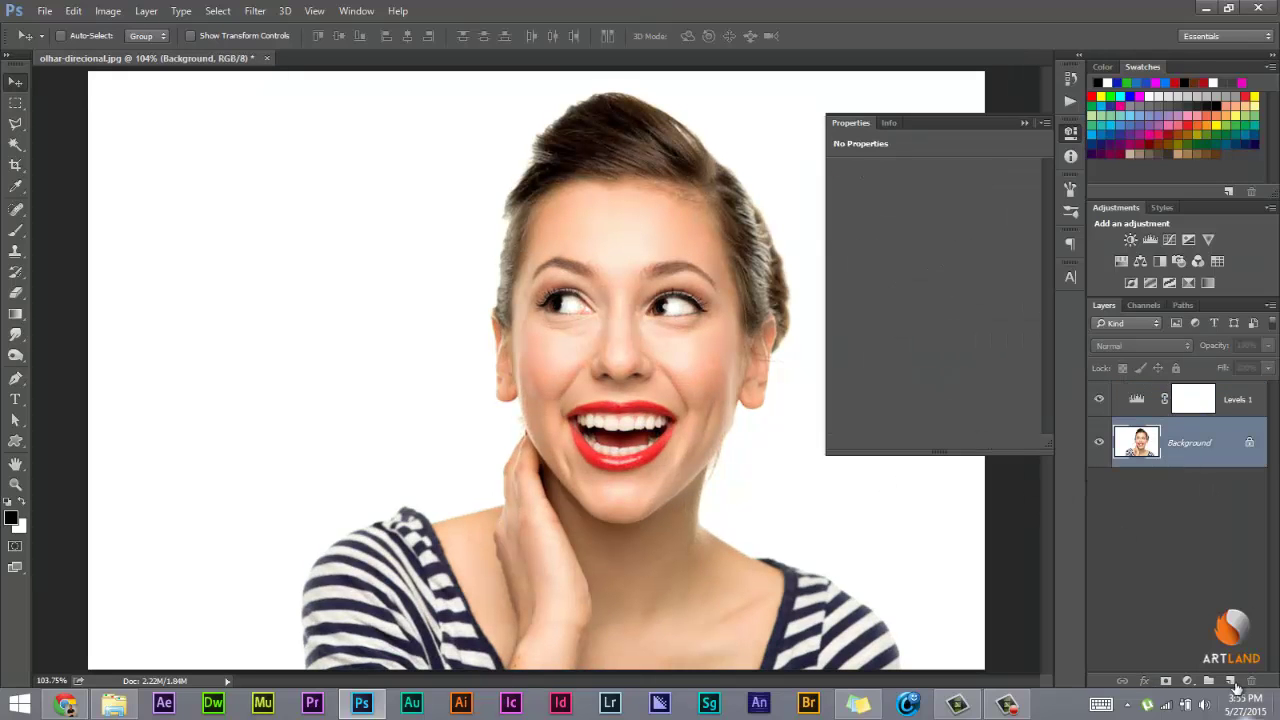
{"action": "left_click", "coordinate": [1231, 683]}
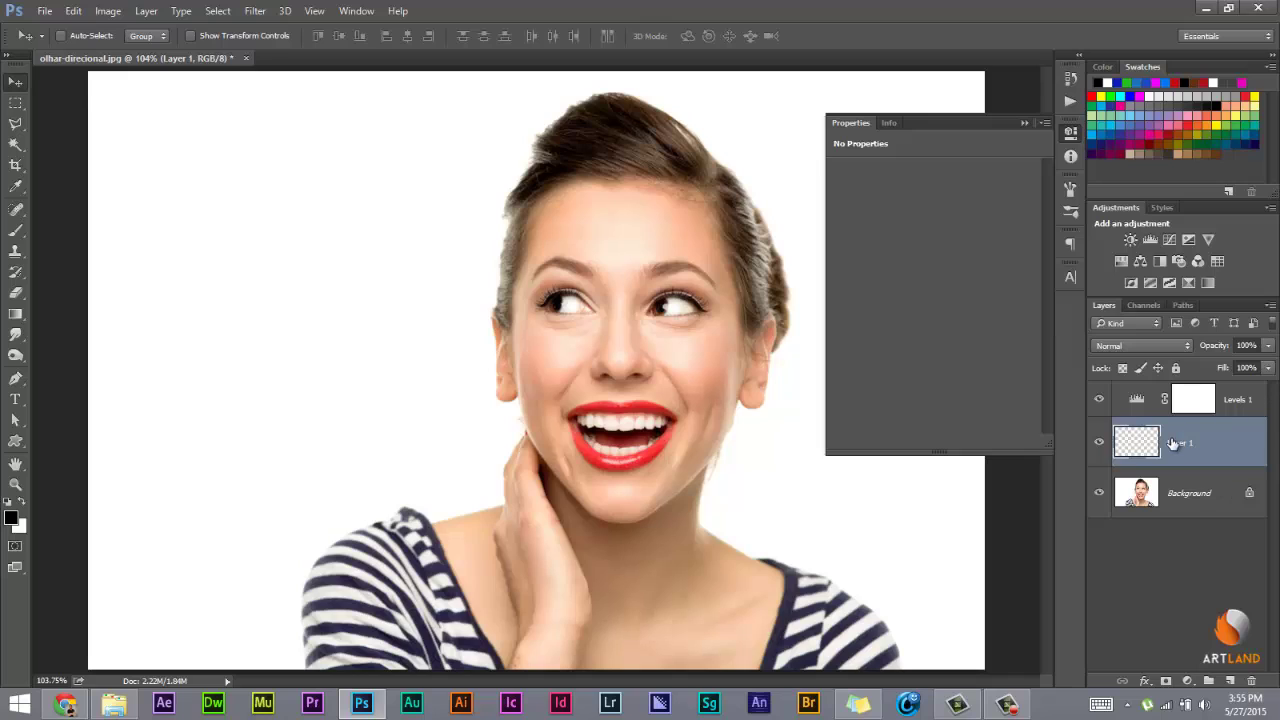
{"action": "key", "text": "Delete"}
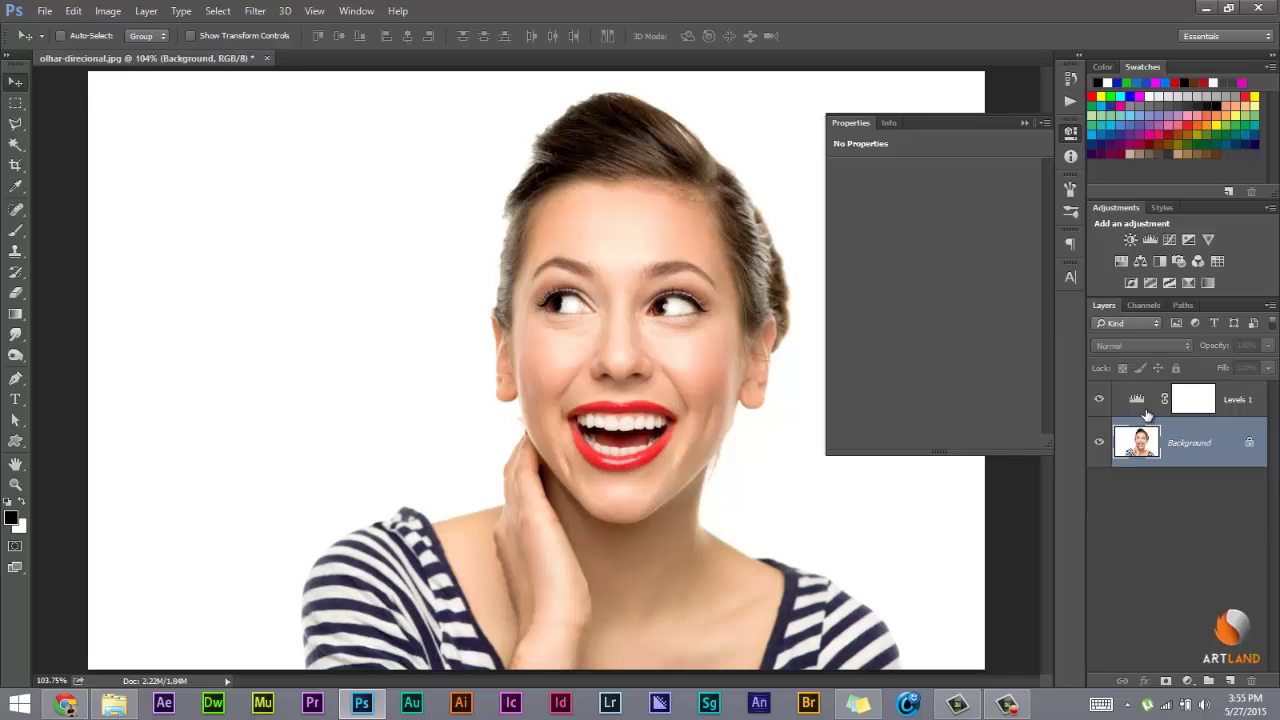
Step: Reselect Levels 1, lower its white point slightly, then delete the adjustment layer
{"action": "left_click", "coordinate": [1147, 412]}
{"action": "left_click", "coordinate": [1146, 408]}
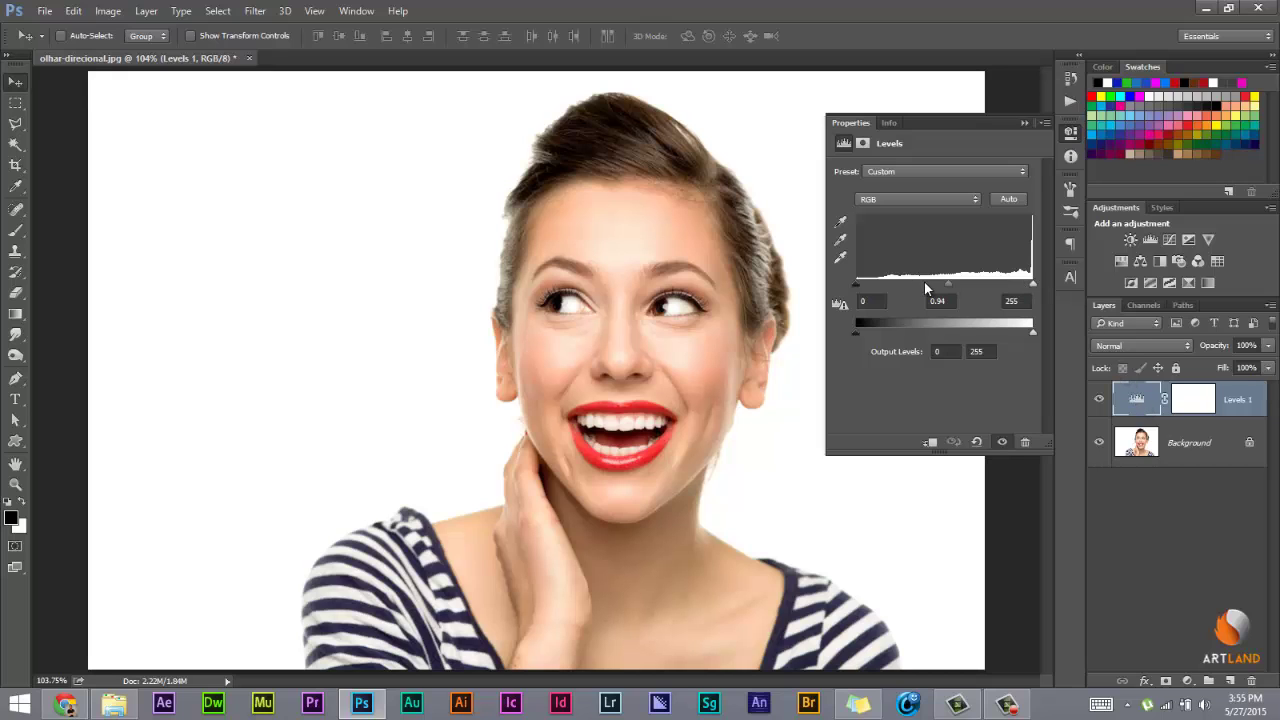
{"action": "mouse_move", "coordinate": [1033, 285]}
{"action": "left_mouse_down"}
{"action": "mouse_move", "coordinate": [1002, 287]}
{"action": "mouse_move", "coordinate": [1045, 288]}
{"action": "left_mouse_up"}
{"action": "left_click", "coordinate": [1023, 123]}
{"action": "key", "text": "Delete"}
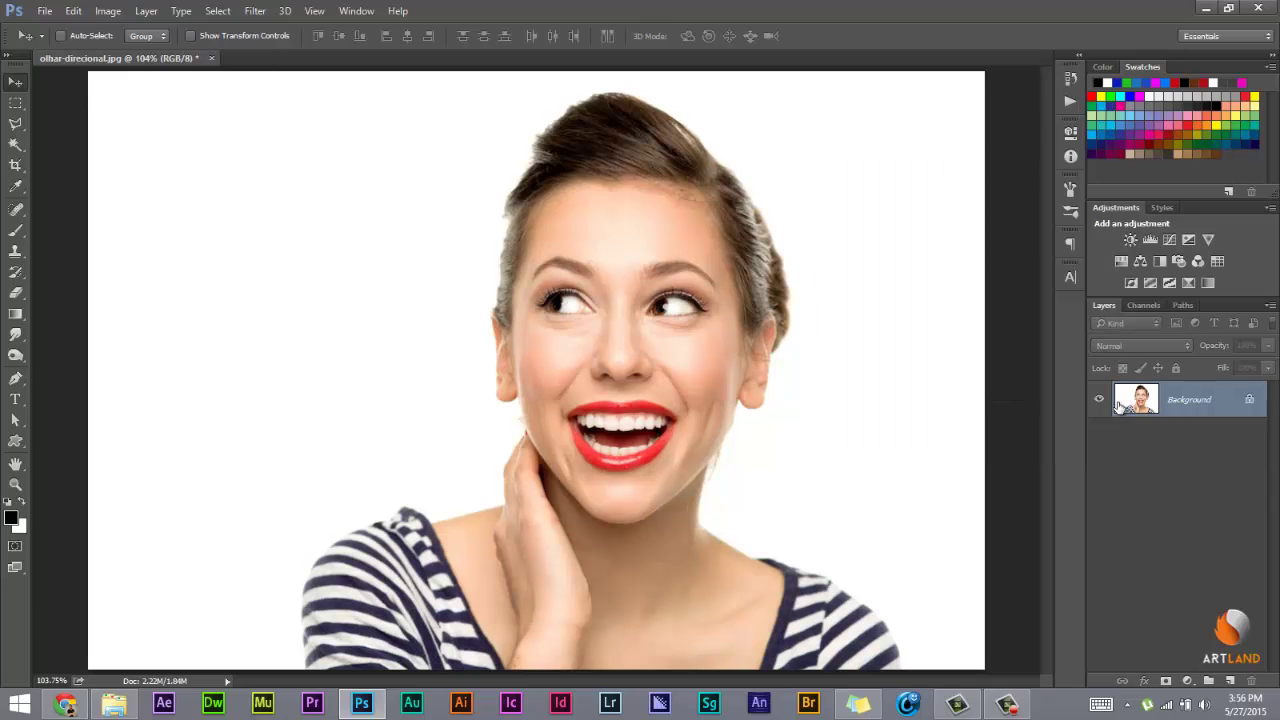
Step: Apply Image > Adjustments > Levels to the Background with black input 74 and midtones 0.92
{"action": "left_click", "coordinate": [108, 11]}
{"action": "mouse_move", "coordinate": [130, 51]}
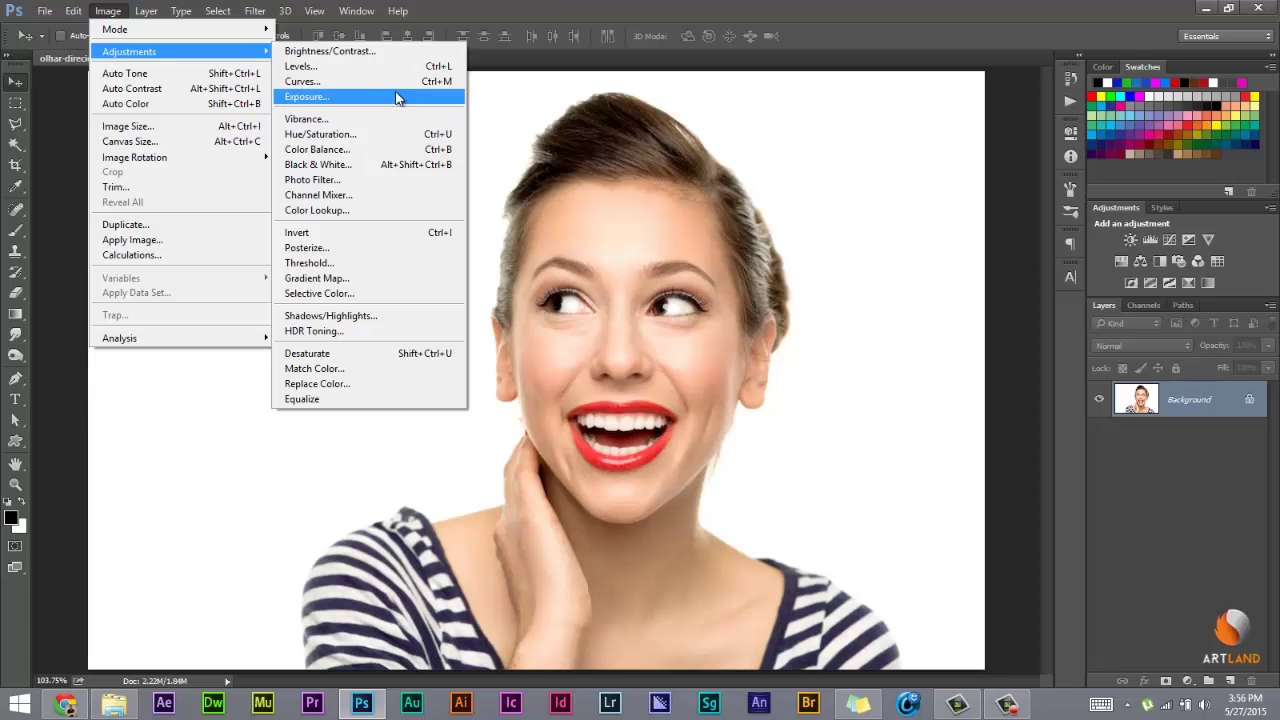
{"action": "left_click", "coordinate": [385, 66]}
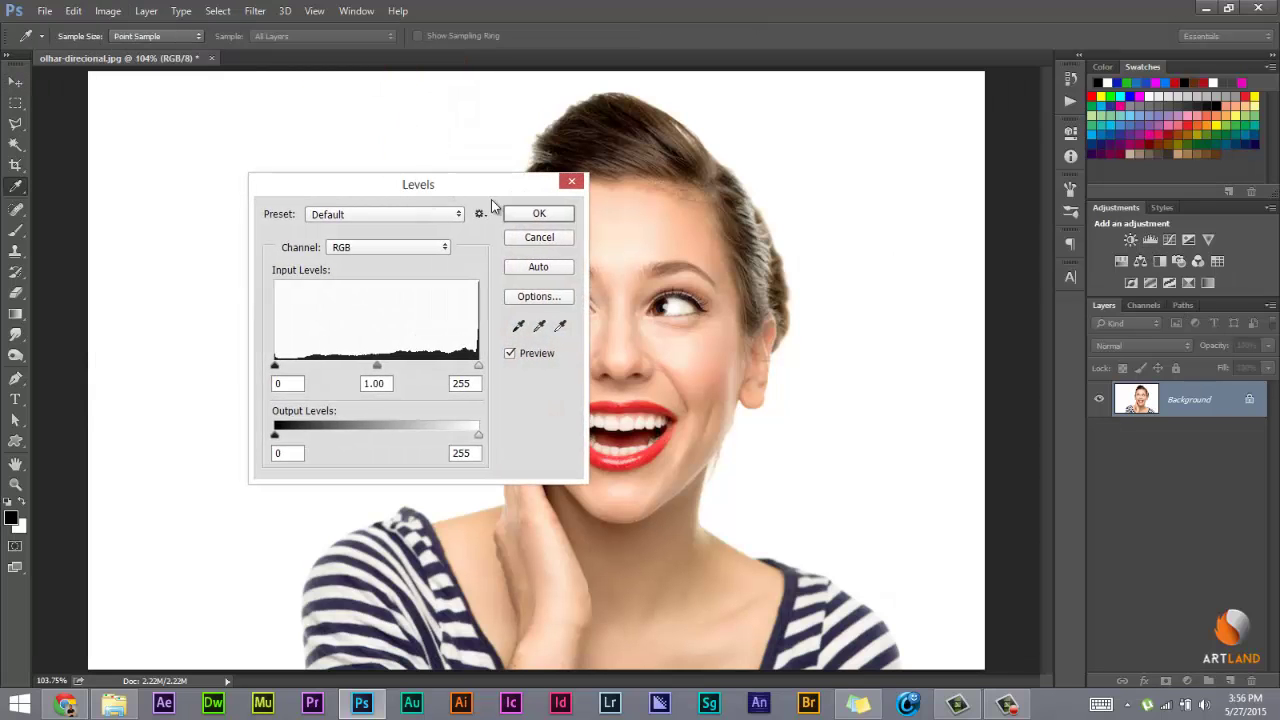
{"action": "mouse_move", "coordinate": [426, 190]}
{"action": "left_mouse_down"}
{"action": "mouse_move", "coordinate": [770, 185]}
{"action": "mouse_move", "coordinate": [280, 188]}
{"action": "left_mouse_up"}
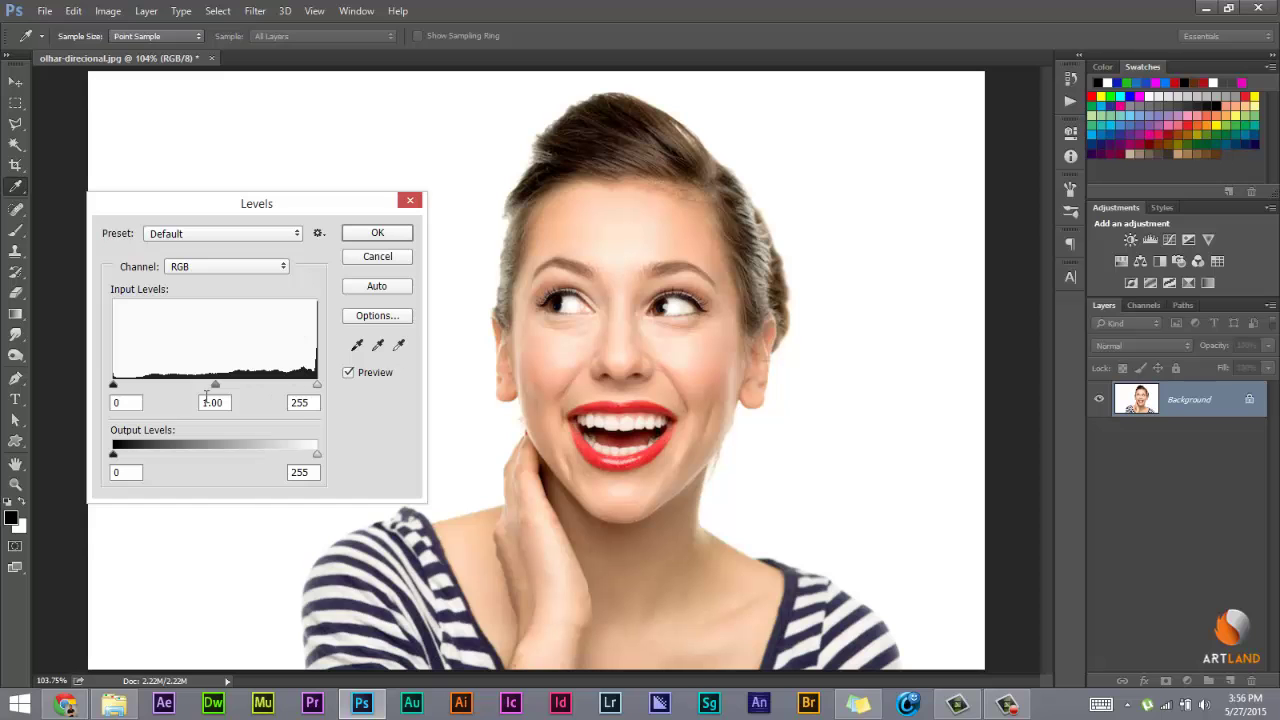
{"action": "mouse_move", "coordinate": [216, 385]}
{"action": "left_mouse_down"}
{"action": "mouse_move", "coordinate": [269, 384]}
{"action": "mouse_move", "coordinate": [194, 384]}
{"action": "mouse_move", "coordinate": [221, 384]}
{"action": "left_mouse_up"}
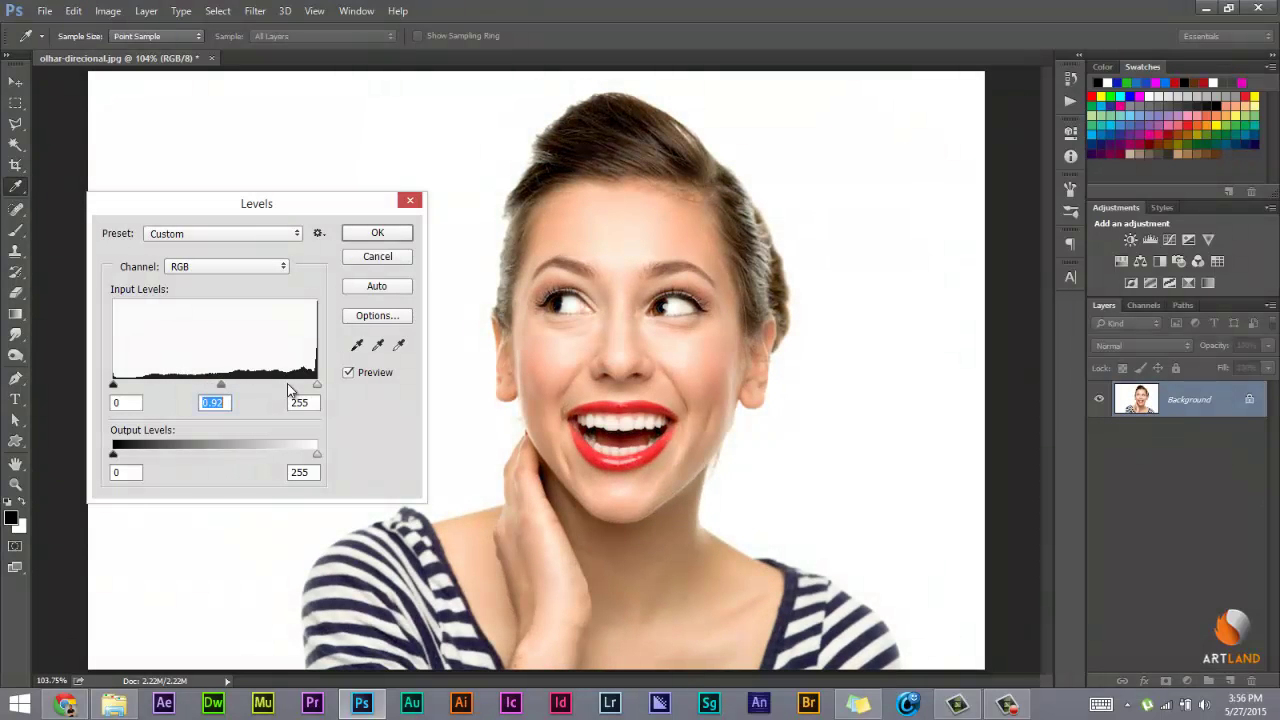
{"action": "mouse_move", "coordinate": [317, 385]}
{"action": "left_mouse_down"}
{"action": "mouse_move", "coordinate": [285, 385]}
{"action": "mouse_move", "coordinate": [317, 385]}
{"action": "left_mouse_up"}
{"action": "left_click_drag", "start_coordinate": [113, 385], "coordinate": [172, 386]}
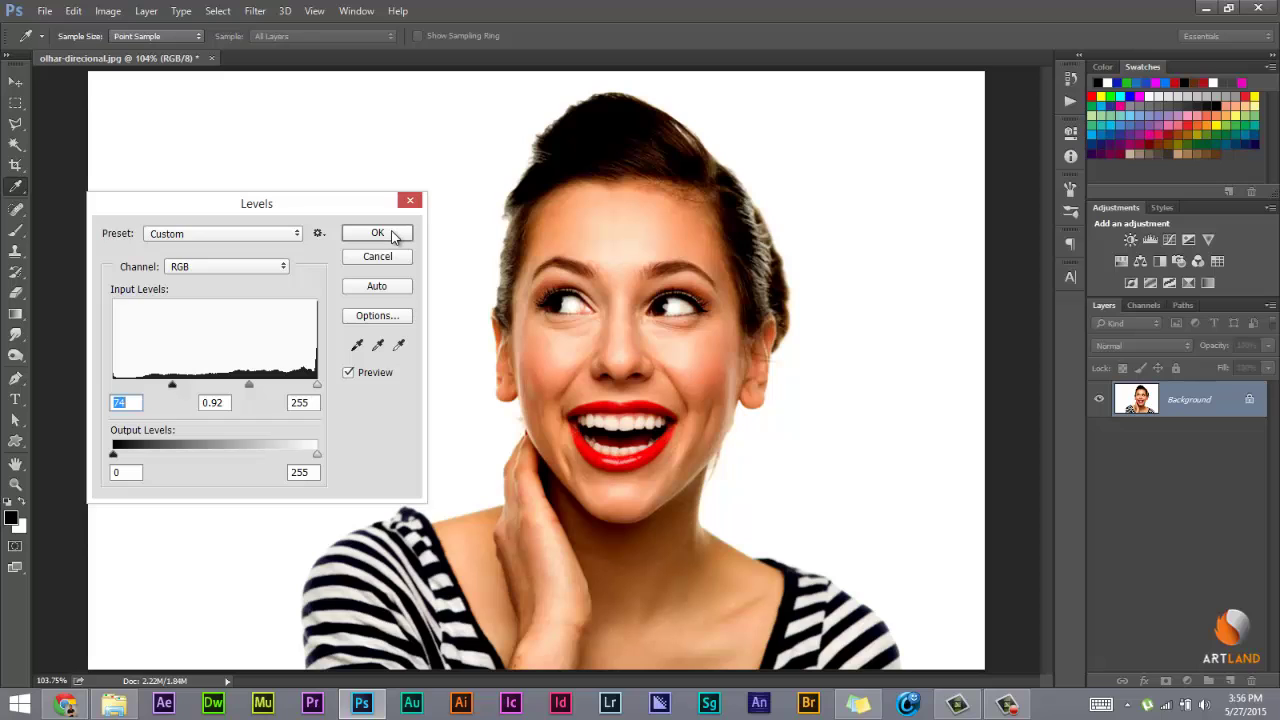
{"action": "left_click", "coordinate": [393, 236]}
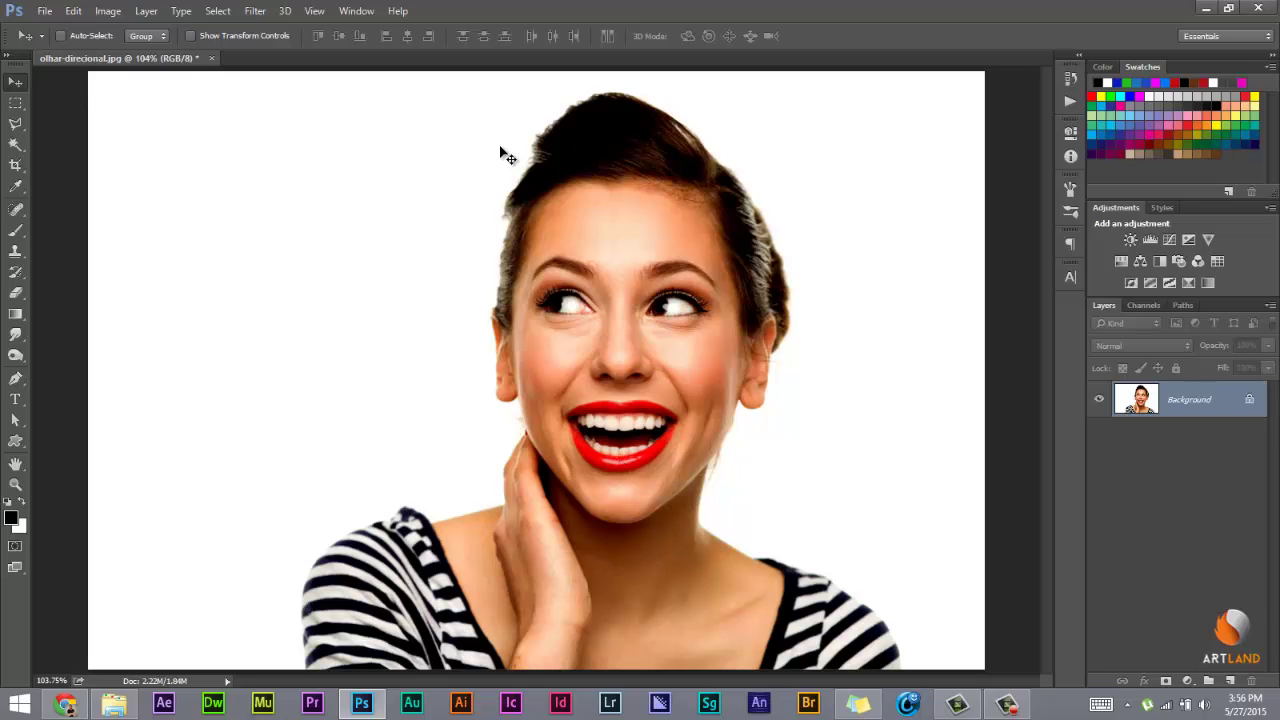
Step: Open the Image > Adjustments menu and dismiss it without choosing a command
{"action": "left_click", "coordinate": [108, 11]}
{"action": "mouse_move", "coordinate": [129, 52]}
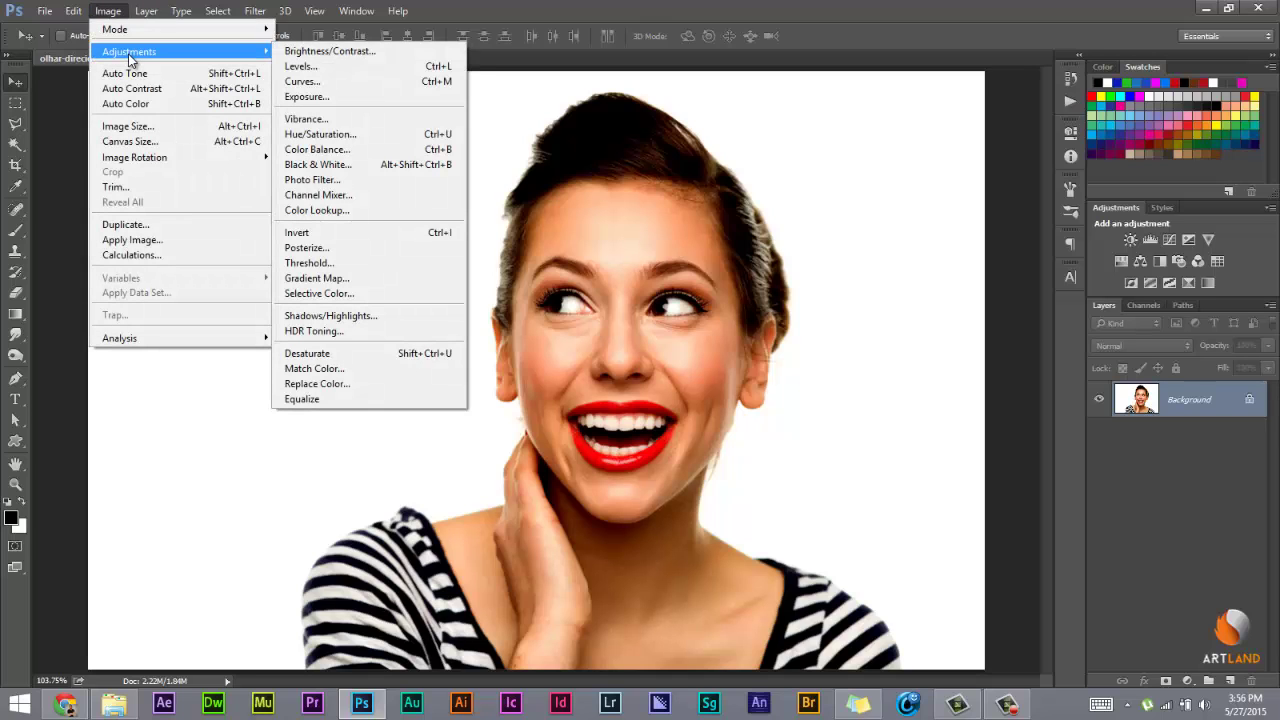
{"action": "left_click", "coordinate": [1141, 338]}
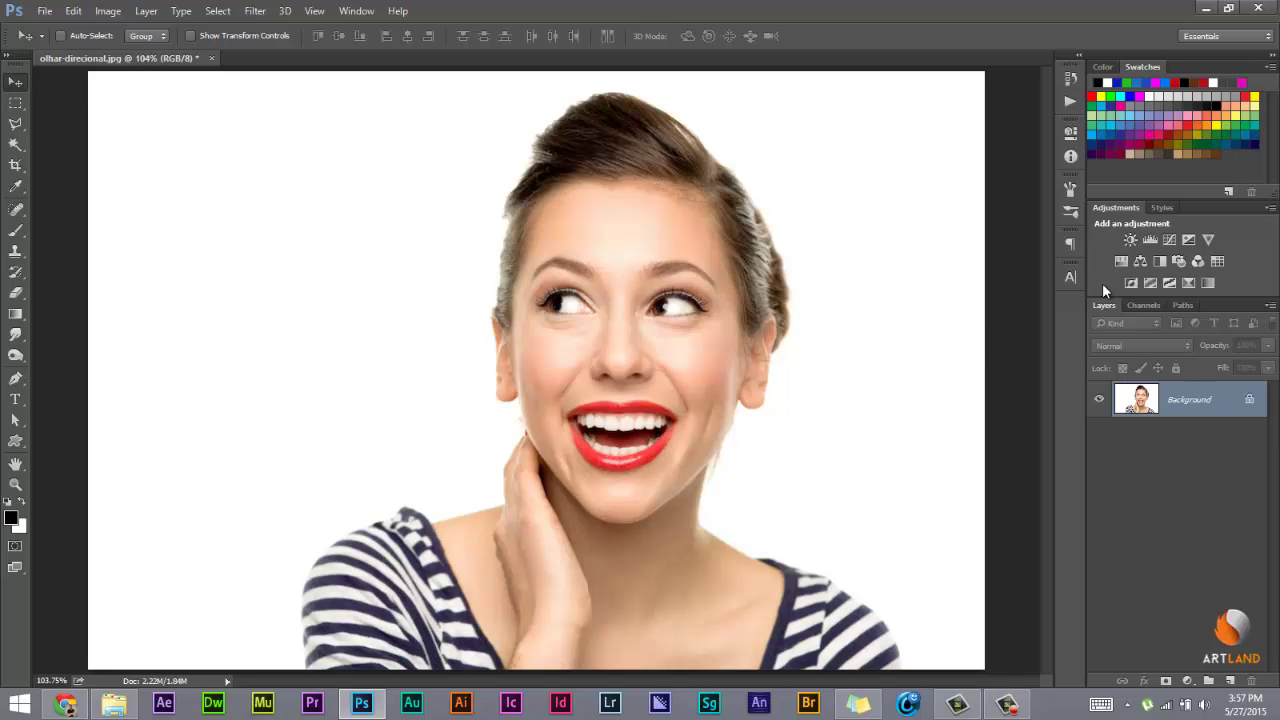
Step: Add a Brightness/Contrast layer at Brightness -78 and Contrast 100, then drag it to the trash
{"action": "left_click", "coordinate": [1130, 240]}
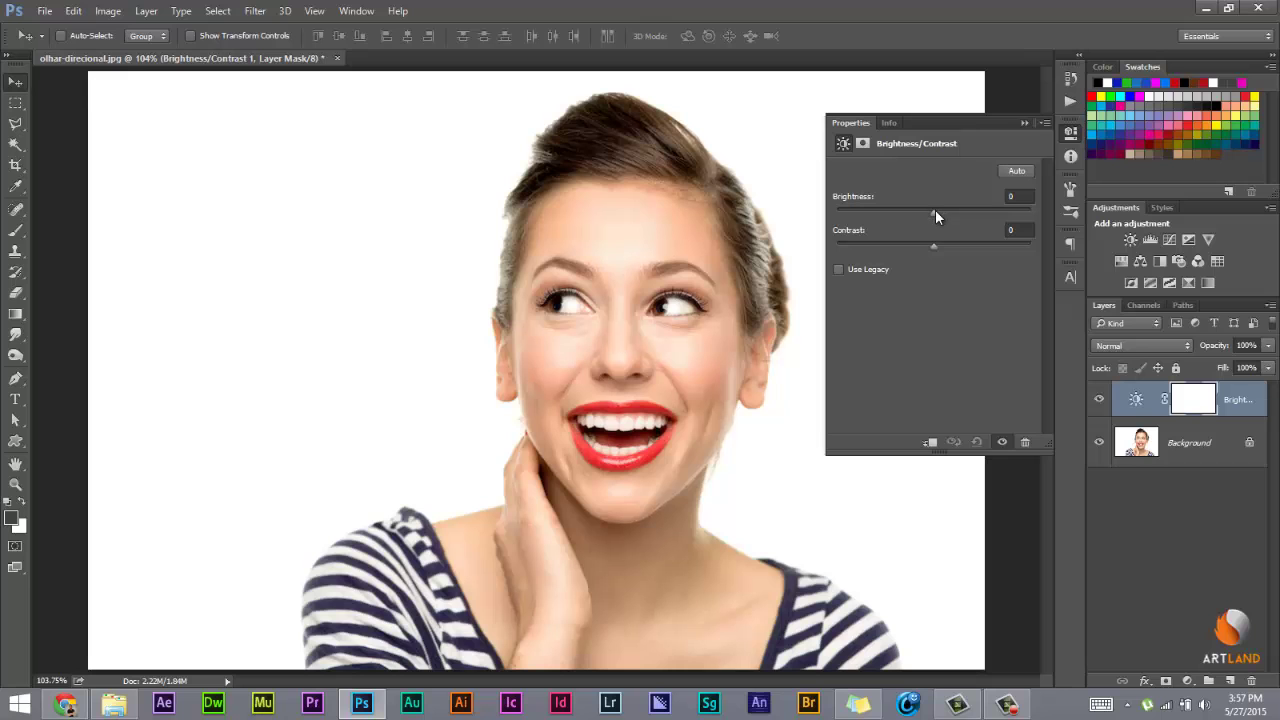
{"action": "mouse_move", "coordinate": [934, 213]}
{"action": "left_mouse_down"}
{"action": "mouse_move", "coordinate": [954, 212]}
{"action": "mouse_move", "coordinate": [868, 224]}
{"action": "mouse_move", "coordinate": [1052, 211]}
{"action": "mouse_move", "coordinate": [965, 221]}
{"action": "mouse_move", "coordinate": [1032, 241]}
{"action": "mouse_move", "coordinate": [976, 260]}
{"action": "mouse_move", "coordinate": [1003, 251]}
{"action": "mouse_move", "coordinate": [1064, 265]}
{"action": "mouse_move", "coordinate": [887, 273]}
{"action": "mouse_move", "coordinate": [956, 253]}
{"action": "mouse_move", "coordinate": [901, 268]}
{"action": "left_mouse_up"}
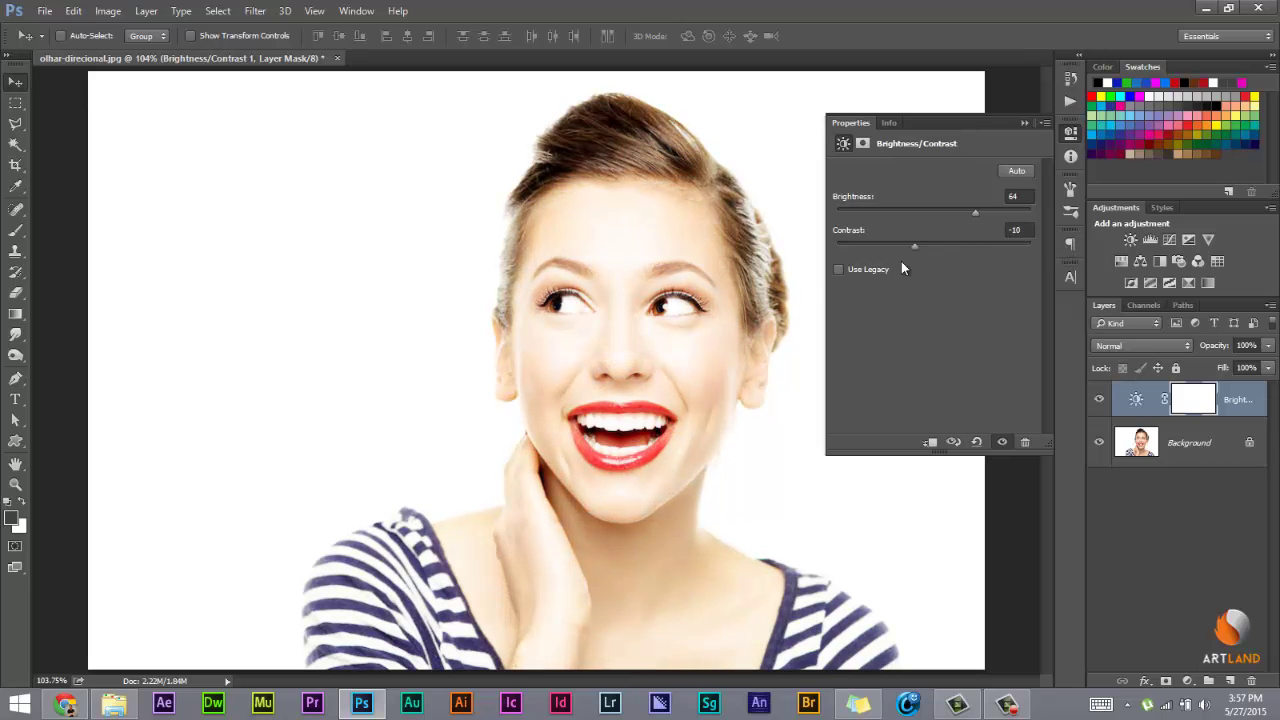
{"action": "mouse_move", "coordinate": [975, 216]}
{"action": "left_mouse_down"}
{"action": "mouse_move", "coordinate": [1022, 209]}
{"action": "mouse_move", "coordinate": [893, 226]}
{"action": "mouse_move", "coordinate": [883, 213]}
{"action": "mouse_move", "coordinate": [930, 250]}
{"action": "mouse_move", "coordinate": [1046, 246]}
{"action": "left_mouse_up"}
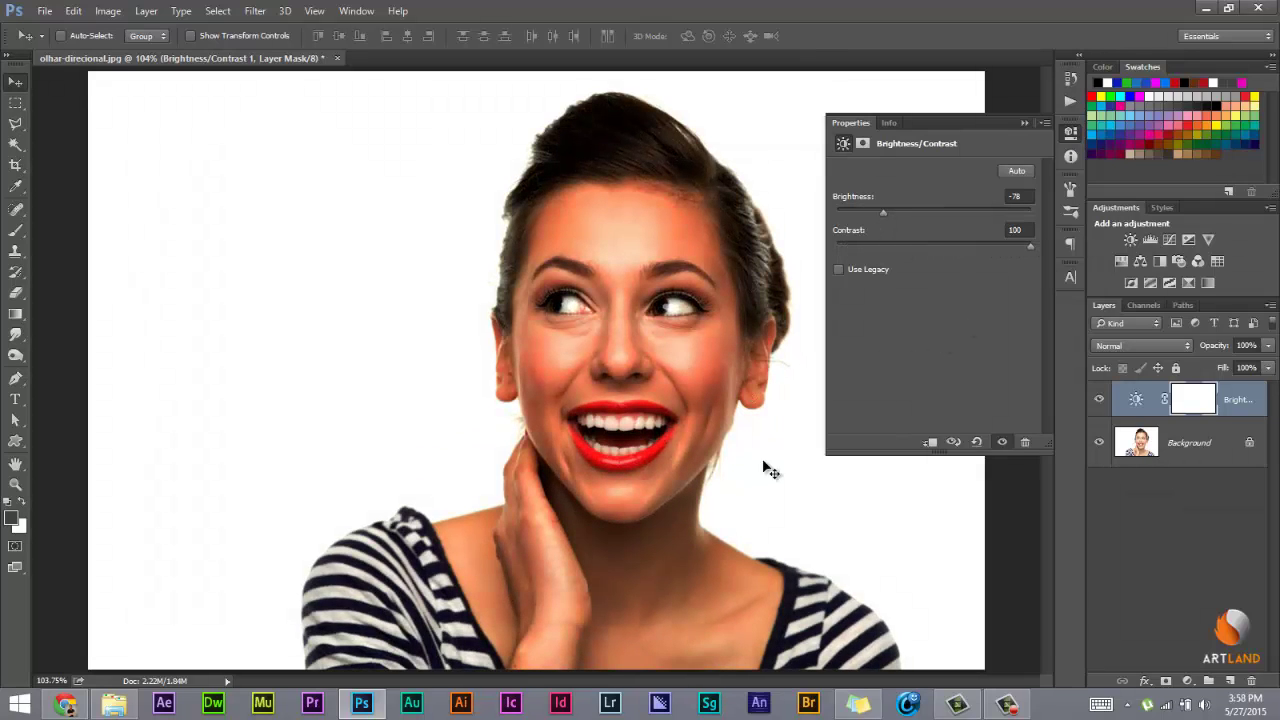
{"action": "left_click", "coordinate": [1021, 123]}
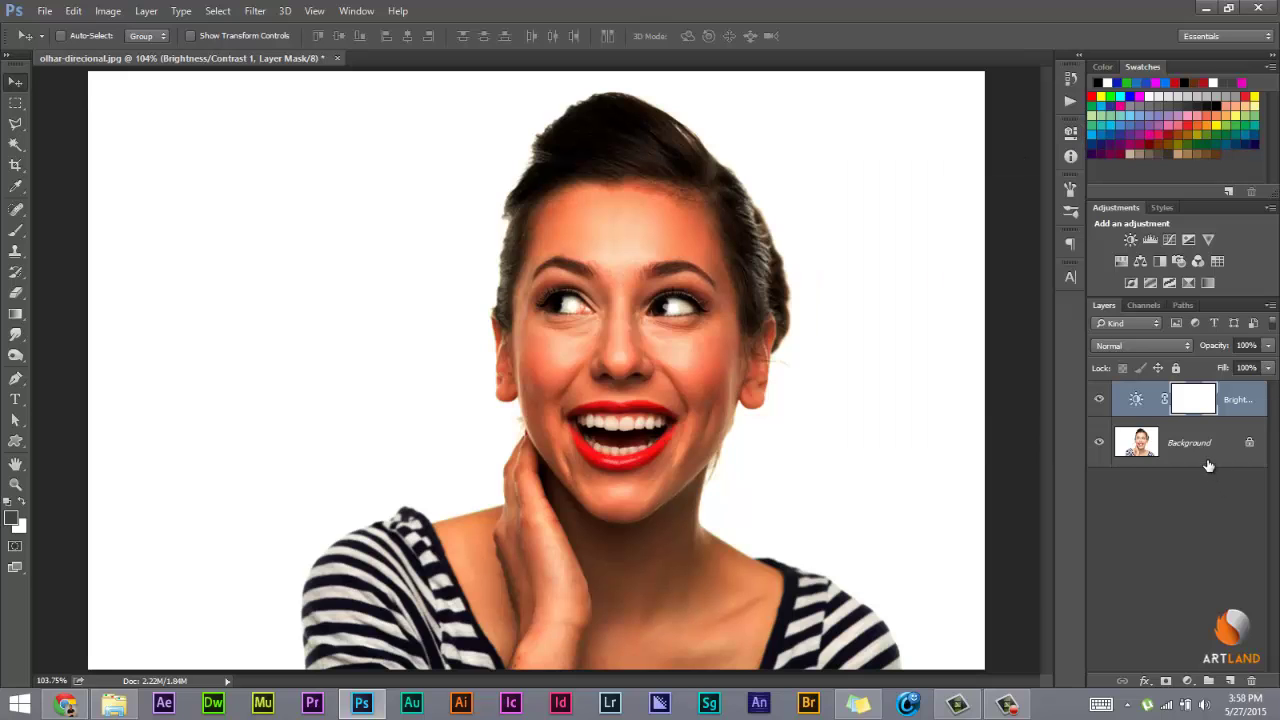
{"action": "left_click_drag", "start_coordinate": [1208, 466], "coordinate": [1251, 681]}
Step: Add a new Levels layer, try raising its black input, then return it to 0
{"action": "left_click", "coordinate": [1148, 240]}
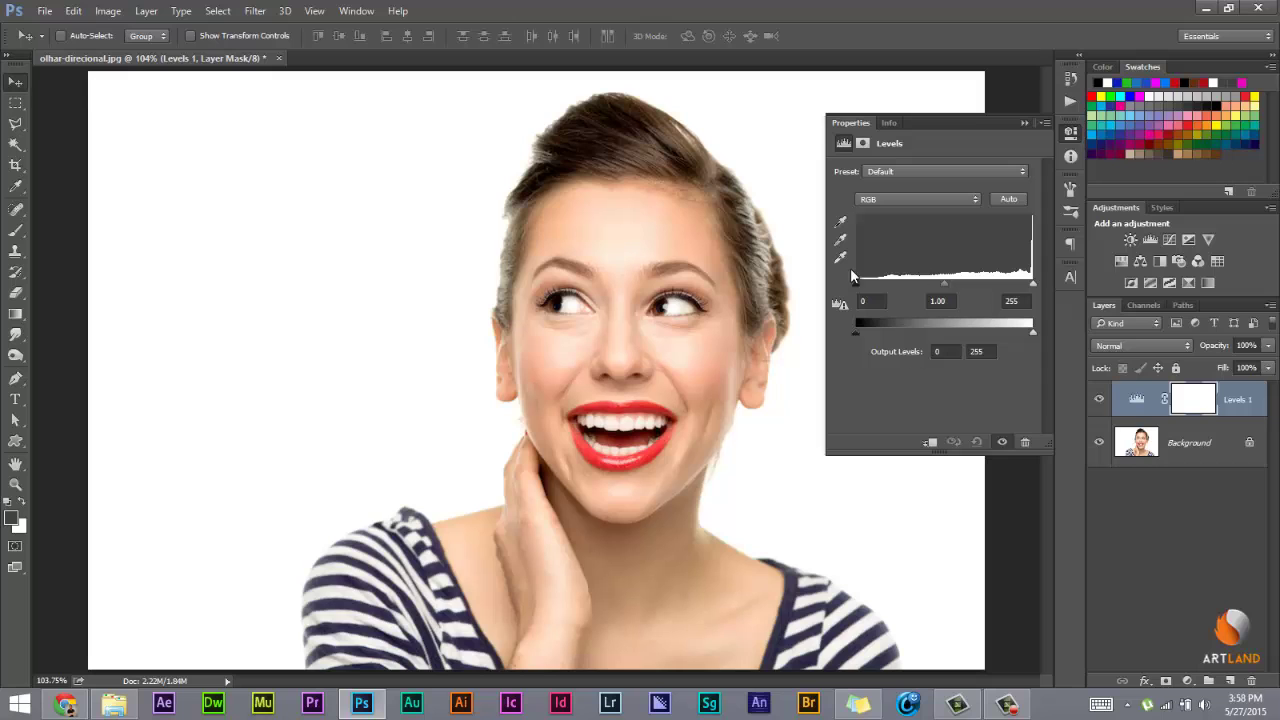
{"action": "left_click_drag", "start_coordinate": [853, 278], "coordinate": [924, 298]}
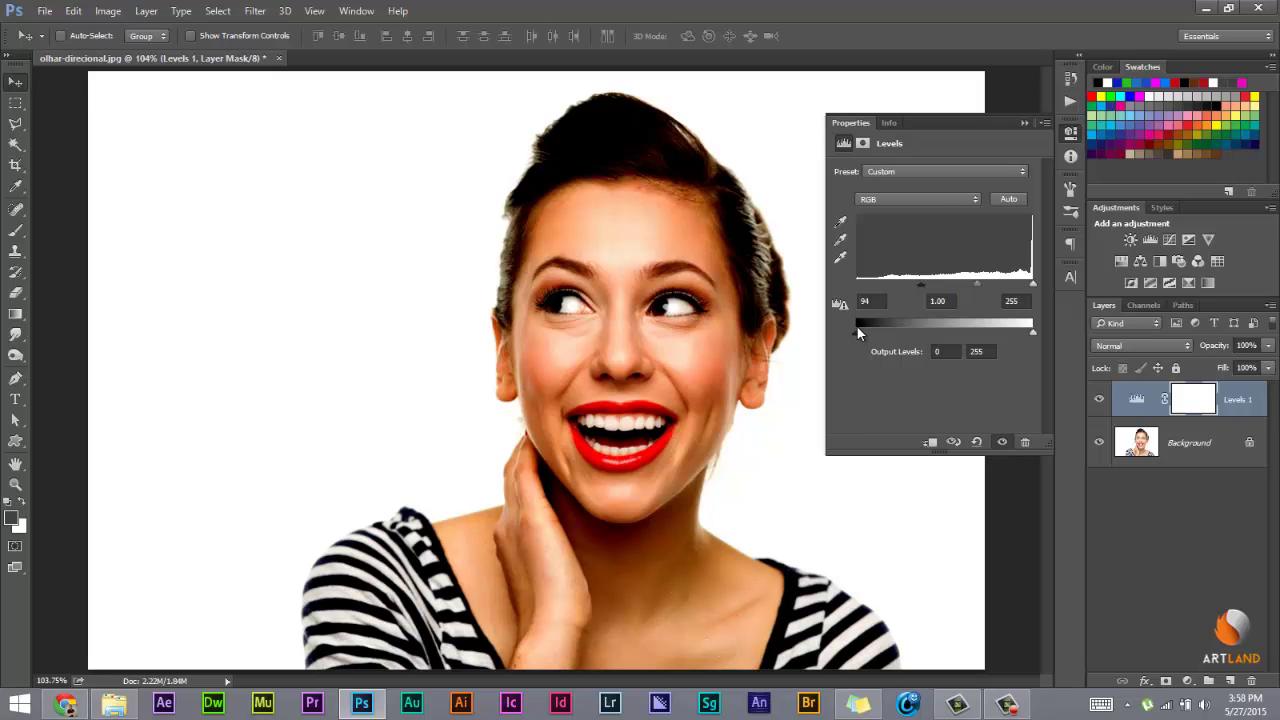
{"action": "mouse_move", "coordinate": [921, 284]}
{"action": "left_mouse_down"}
{"action": "mouse_move", "coordinate": [895, 284]}
{"action": "mouse_move", "coordinate": [910, 307]}
{"action": "left_mouse_up"}
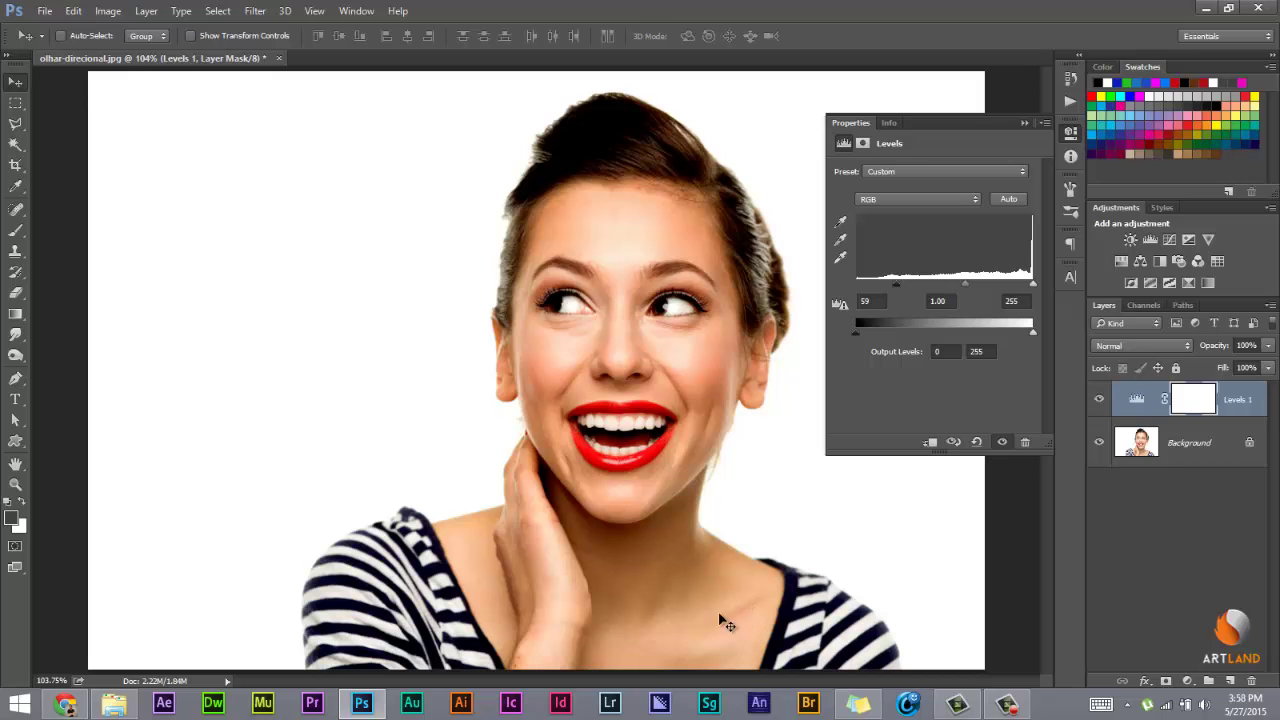
{"action": "mouse_move", "coordinate": [897, 291]}
{"action": "left_mouse_down"}
{"action": "mouse_move", "coordinate": [906, 309]}
{"action": "mouse_move", "coordinate": [941, 306]}
{"action": "left_mouse_up"}
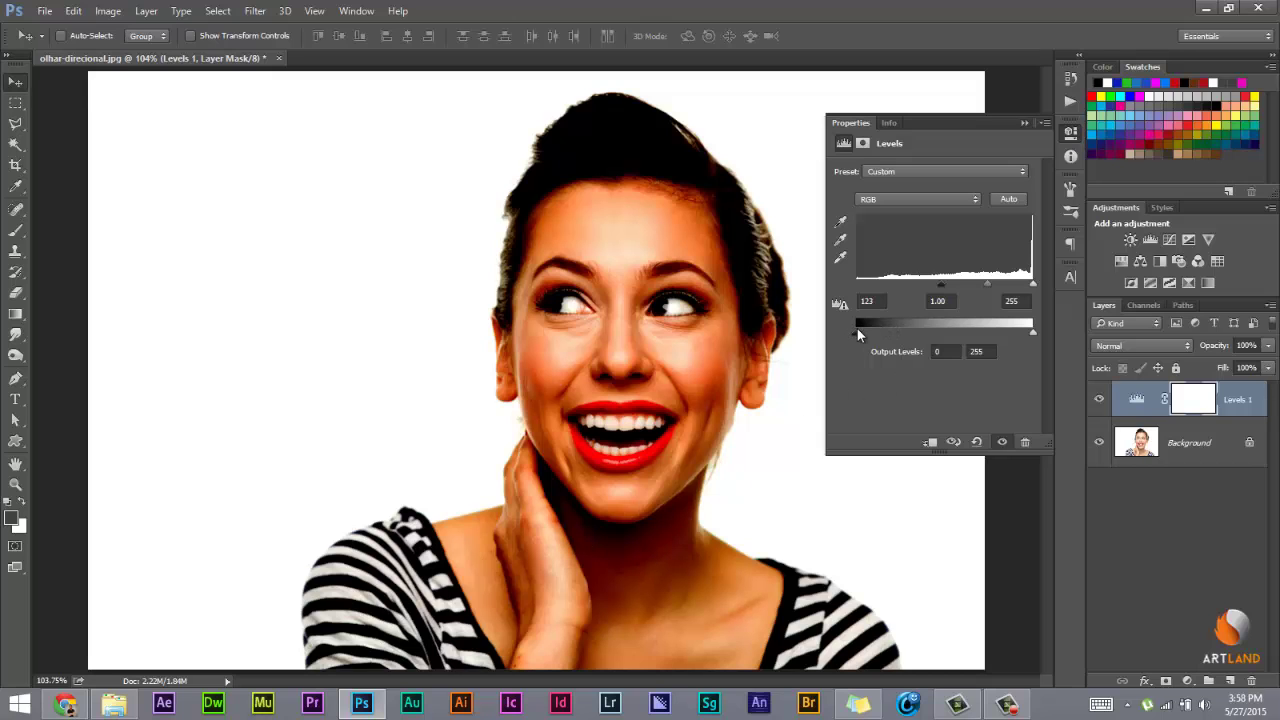
{"action": "left_click_drag", "start_coordinate": [941, 284], "coordinate": [852, 282]}
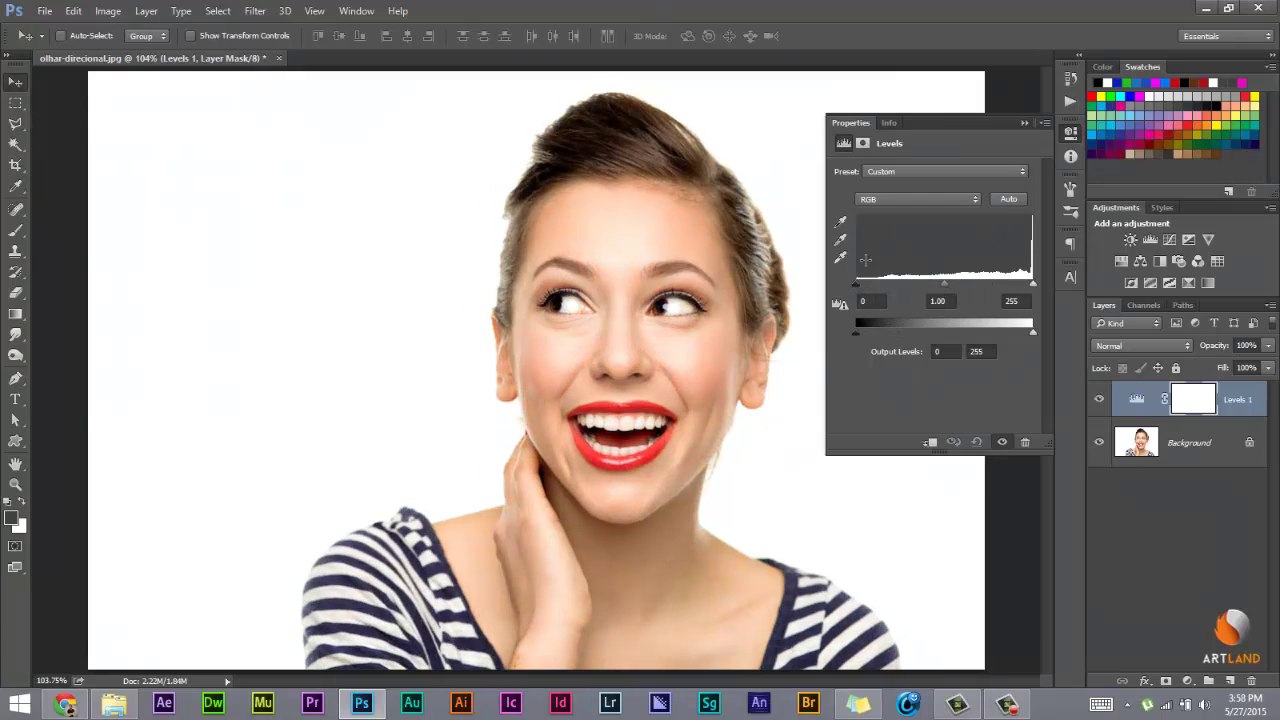
Step: Set the Levels Red channel inputs to 0, 1.78 and 208, then return the display to RGB
{"action": "left_click", "coordinate": [949, 198]}
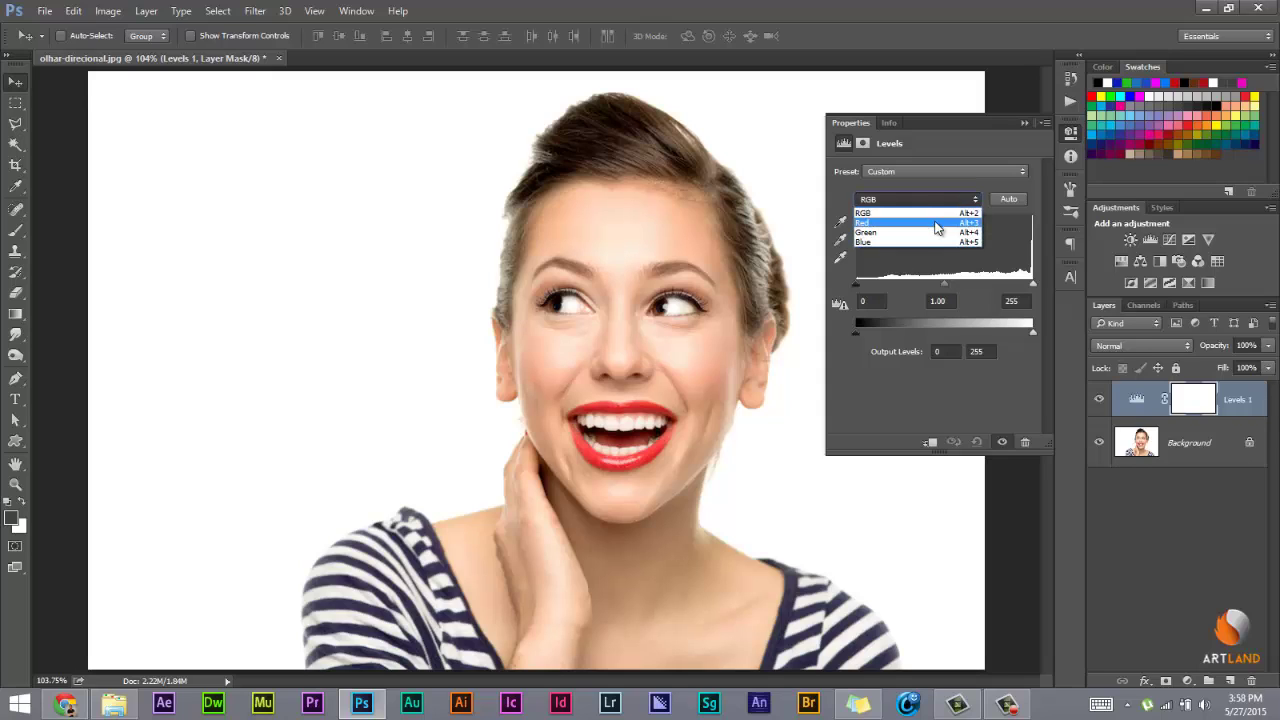
{"action": "left_click", "coordinate": [931, 223]}
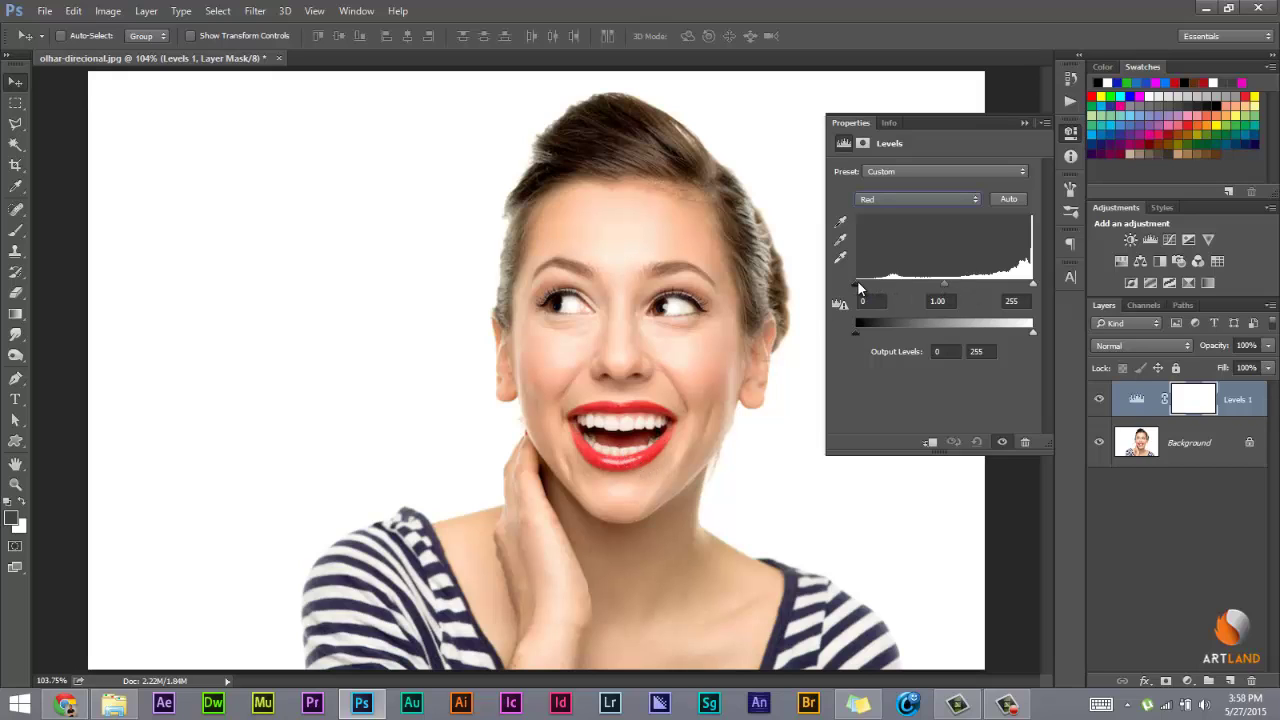
{"action": "left_click_drag", "start_coordinate": [855, 284], "coordinate": [882, 284]}
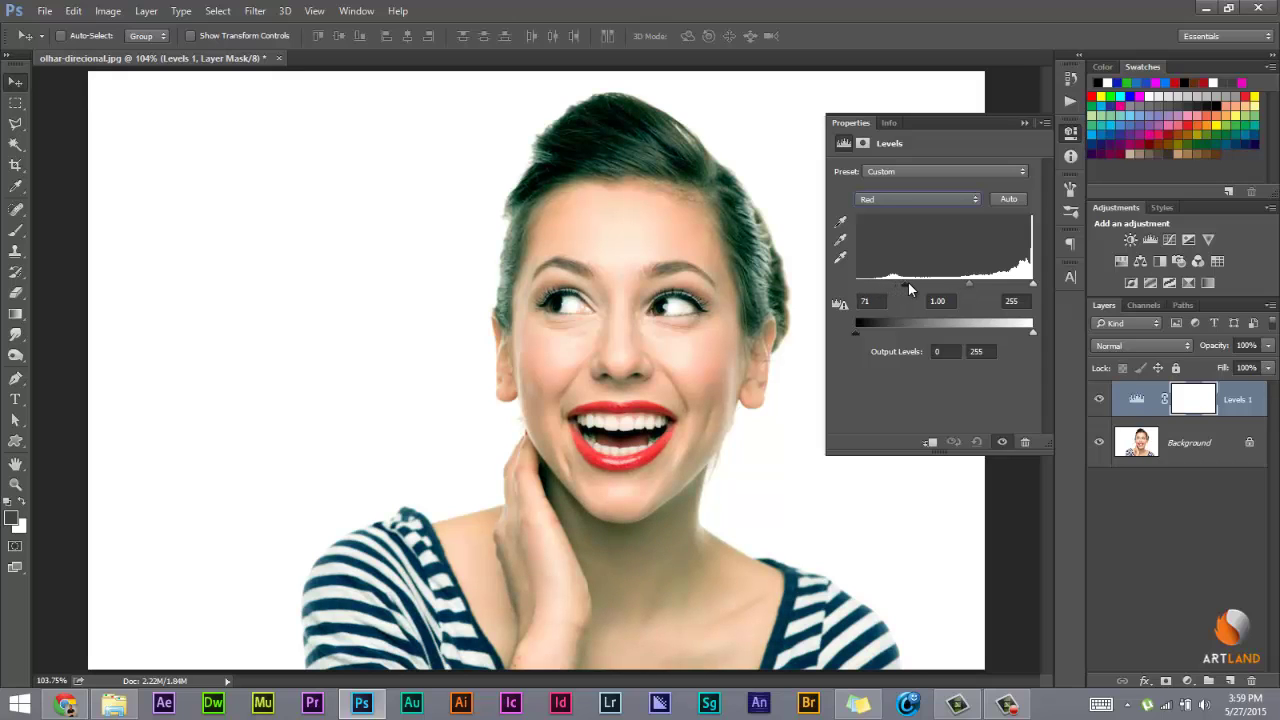
{"action": "mouse_move", "coordinate": [881, 285]}
{"action": "left_mouse_down"}
{"action": "mouse_move", "coordinate": [862, 286]}
{"action": "mouse_move", "coordinate": [988, 291]}
{"action": "mouse_move", "coordinate": [937, 288]}
{"action": "left_mouse_up"}
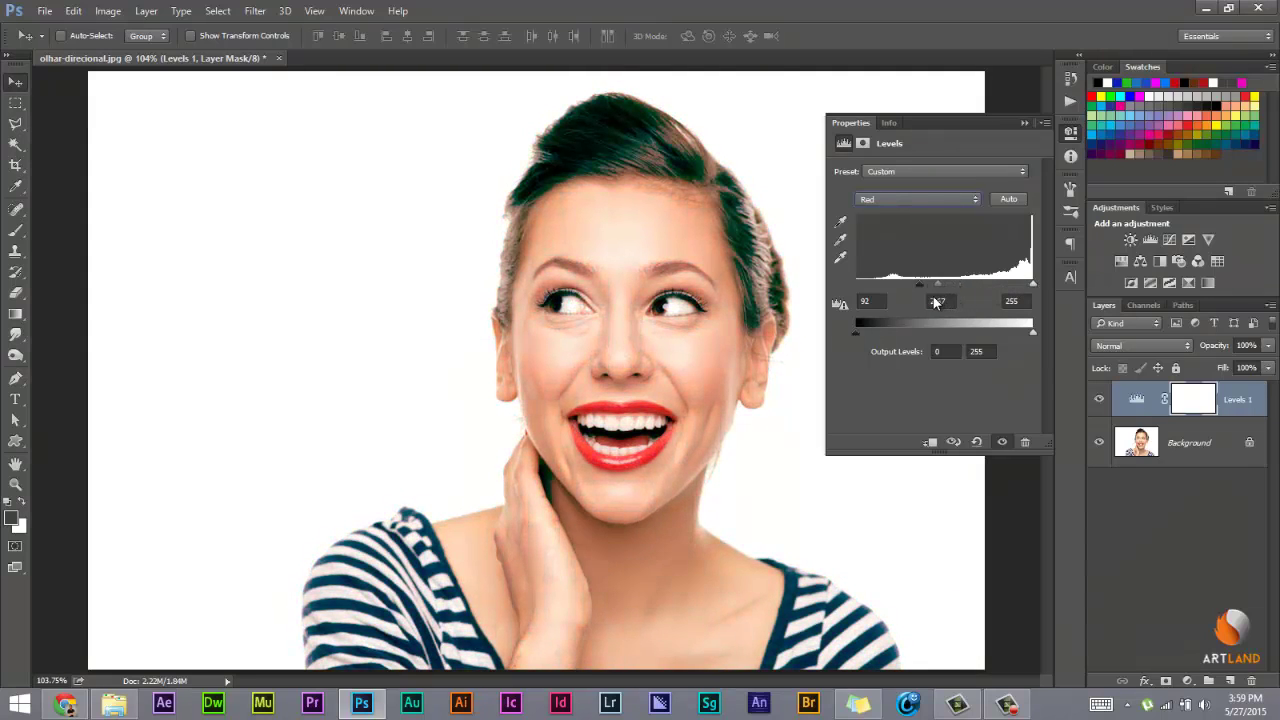
{"action": "double_click", "coordinate": [935, 301]}
{"action": "type", "text": "1"}
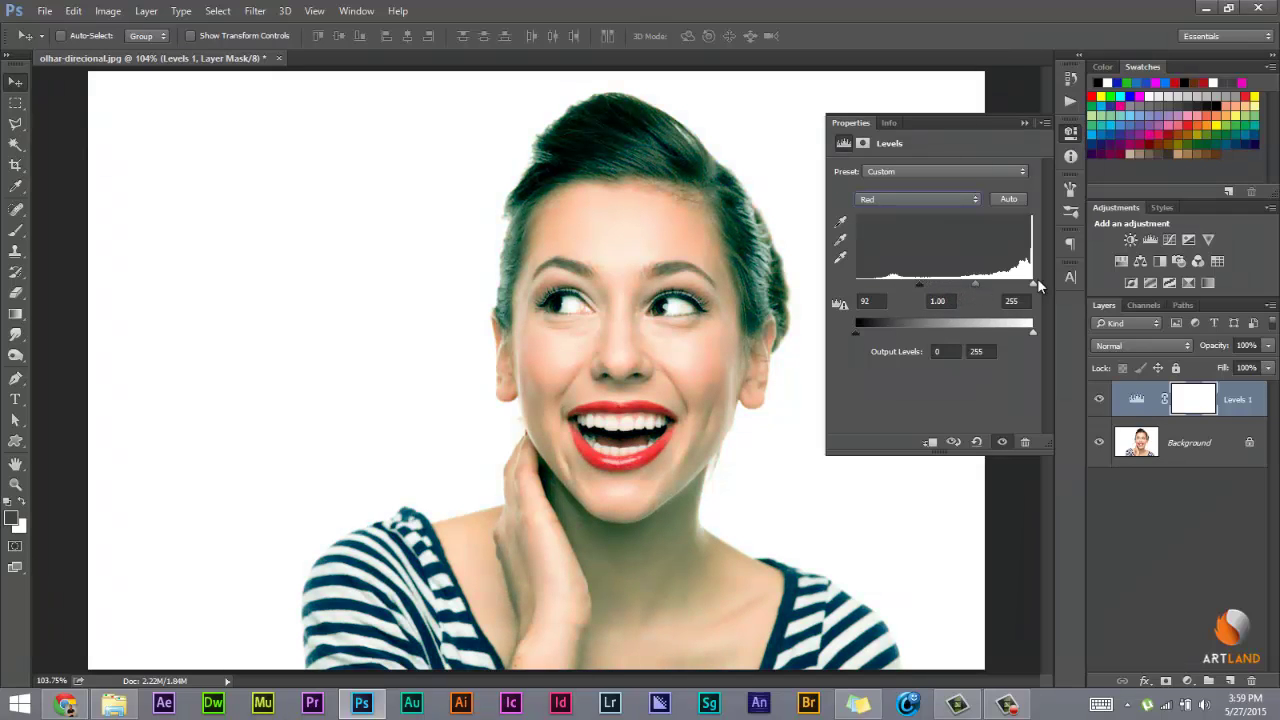
{"action": "left_click_drag", "start_coordinate": [1033, 285], "coordinate": [1002, 286]}
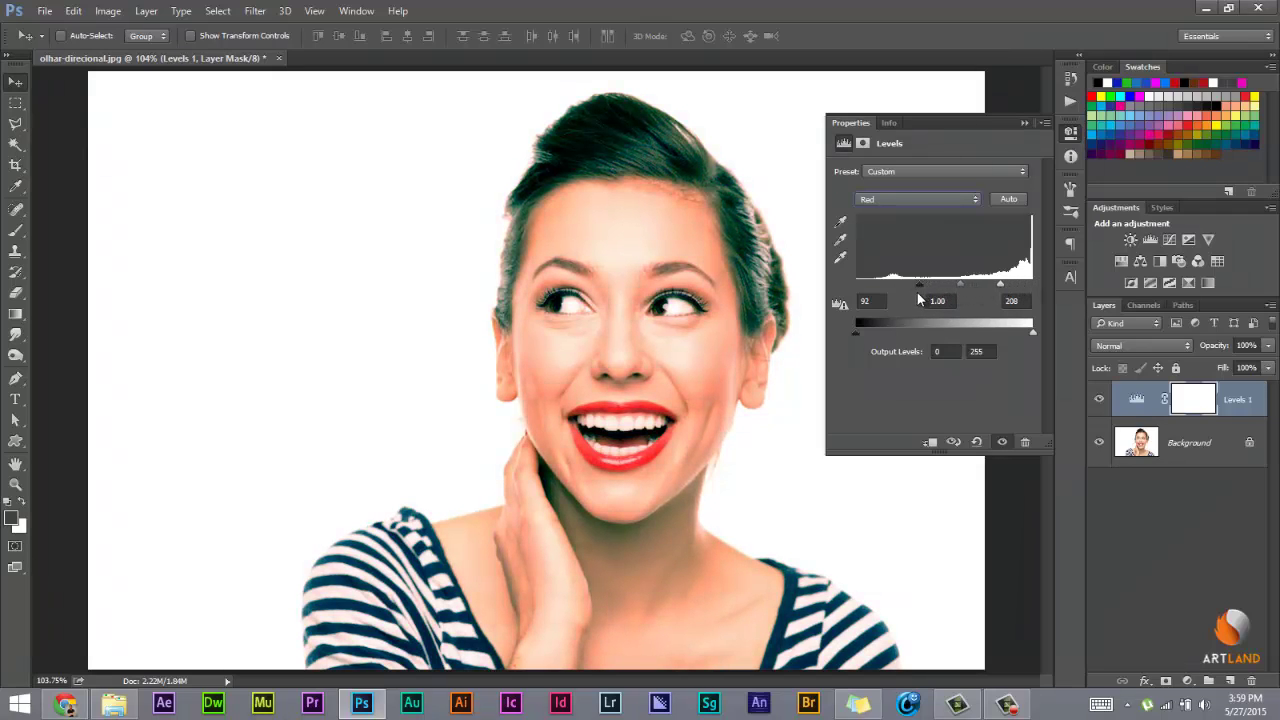
{"action": "left_click_drag", "start_coordinate": [920, 285], "coordinate": [818, 298]}
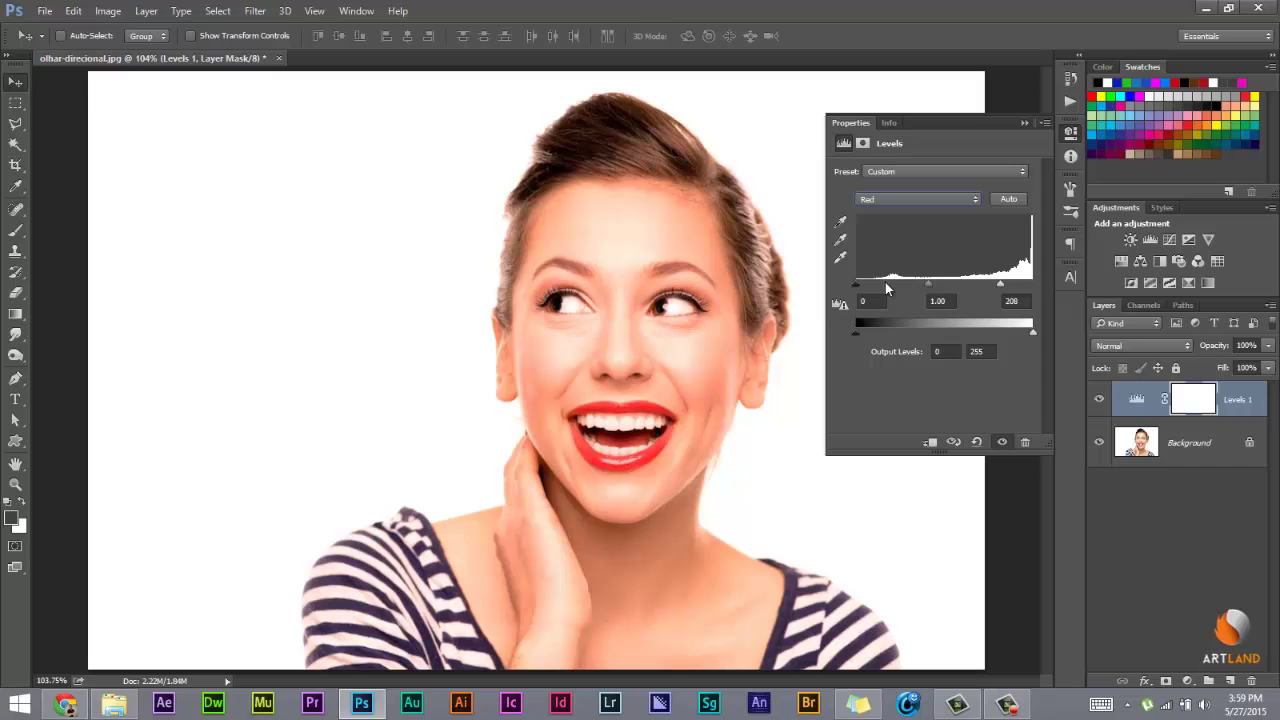
{"action": "mouse_move", "coordinate": [928, 285]}
{"action": "left_mouse_down"}
{"action": "mouse_move", "coordinate": [876, 287]}
{"action": "mouse_move", "coordinate": [936, 288]}
{"action": "mouse_move", "coordinate": [841, 312]}
{"action": "mouse_move", "coordinate": [898, 298]}
{"action": "left_mouse_up"}
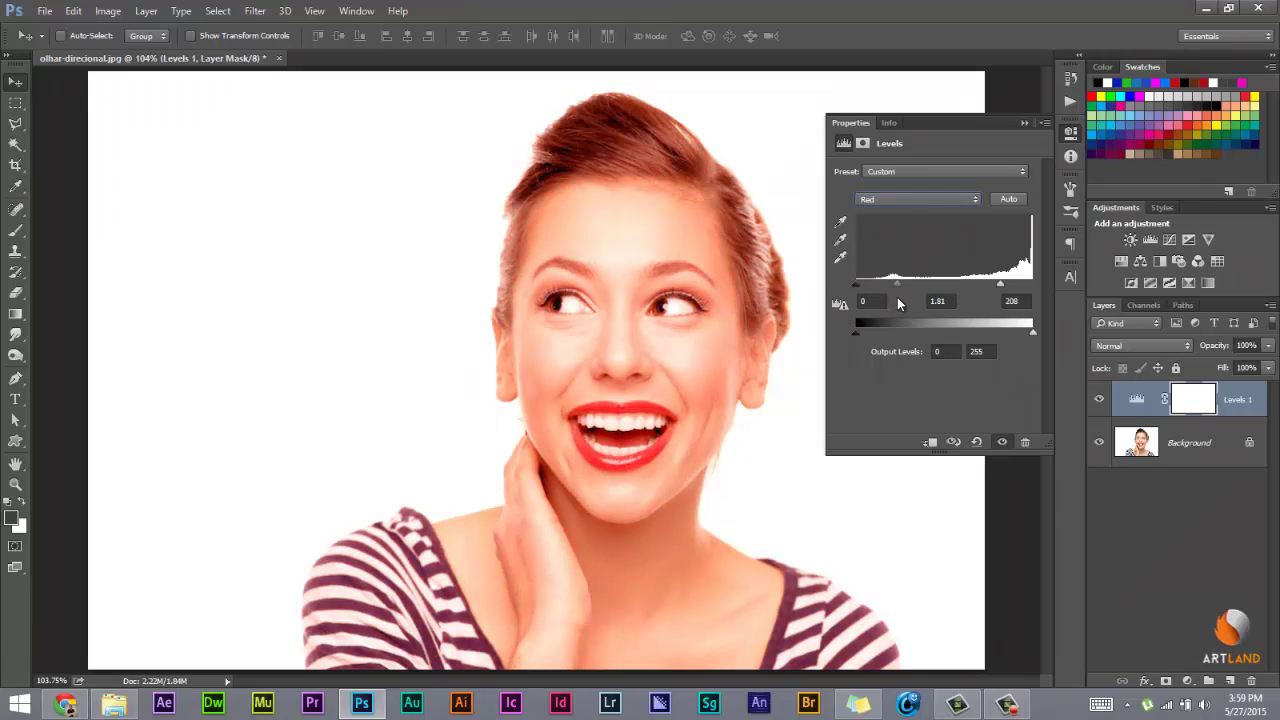
{"action": "left_click", "coordinate": [934, 199]}
{"action": "left_click", "coordinate": [936, 214]}
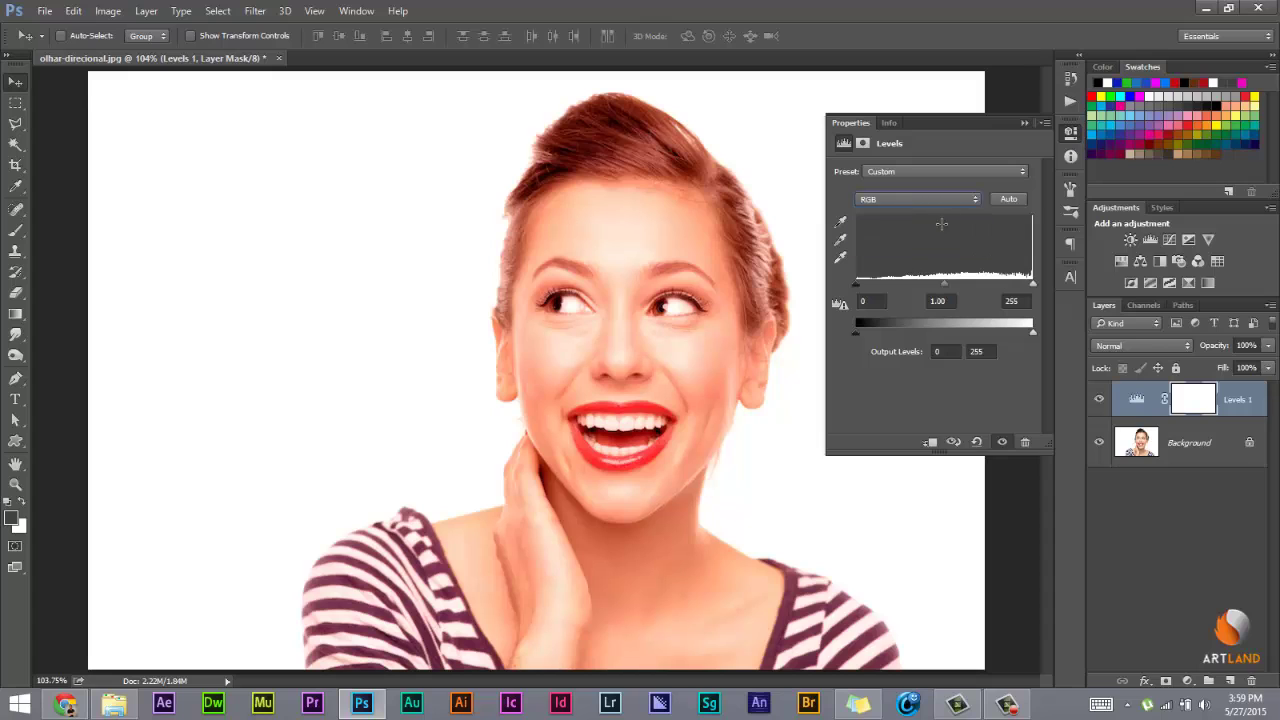
{"action": "left_click", "coordinate": [1020, 123]}
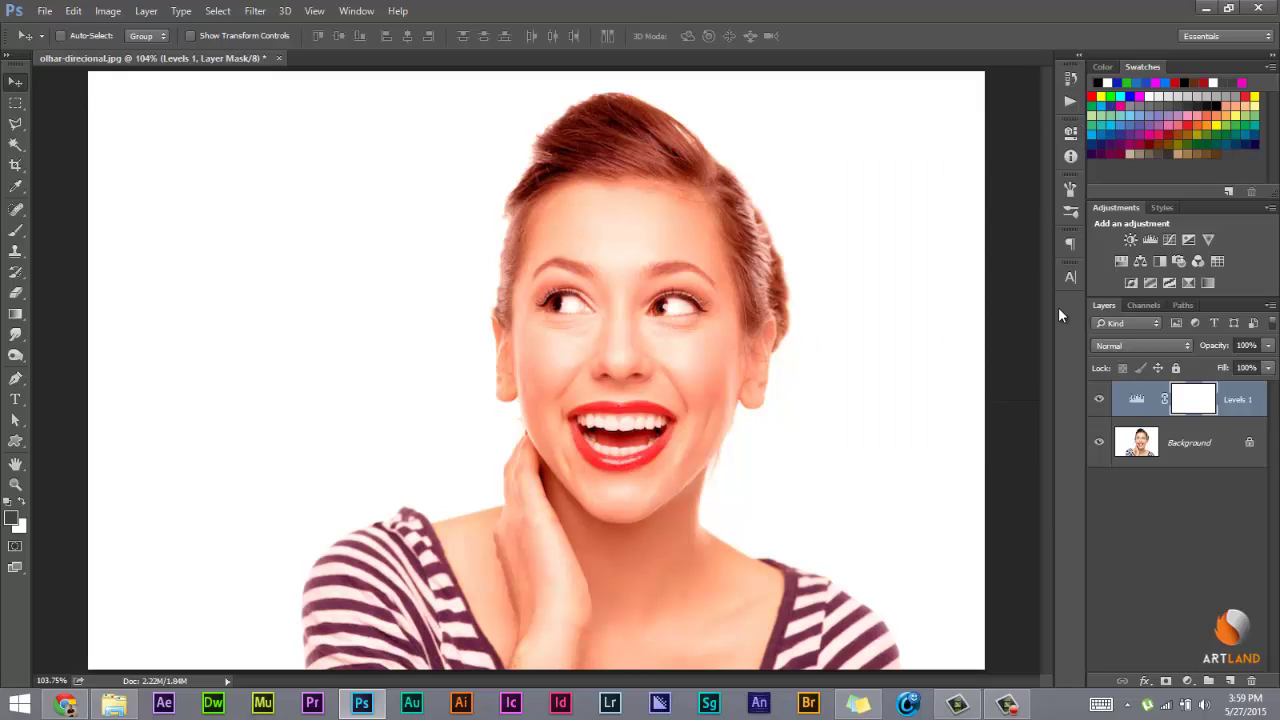
Step: Delete Levels 1 and add a Curves layer bent into an S-curve that brightens and adds contrast
{"action": "key", "text": "Delete"}
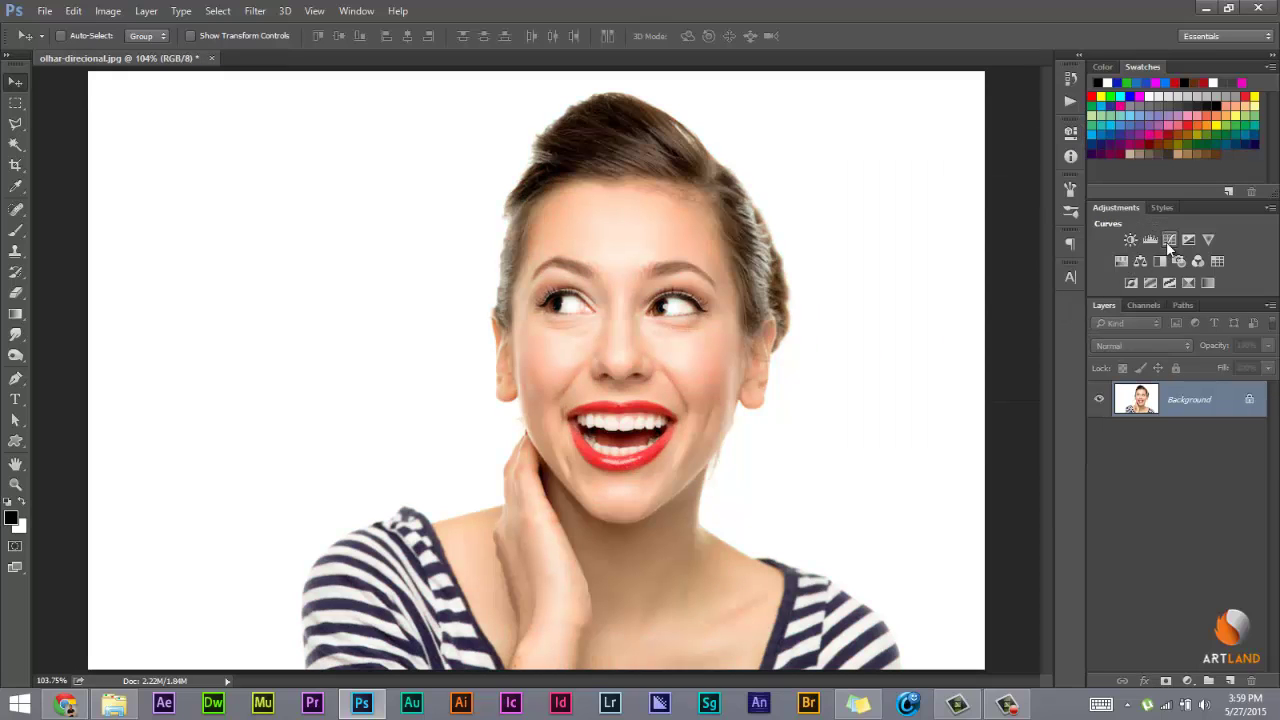
{"action": "left_click", "coordinate": [1168, 241]}
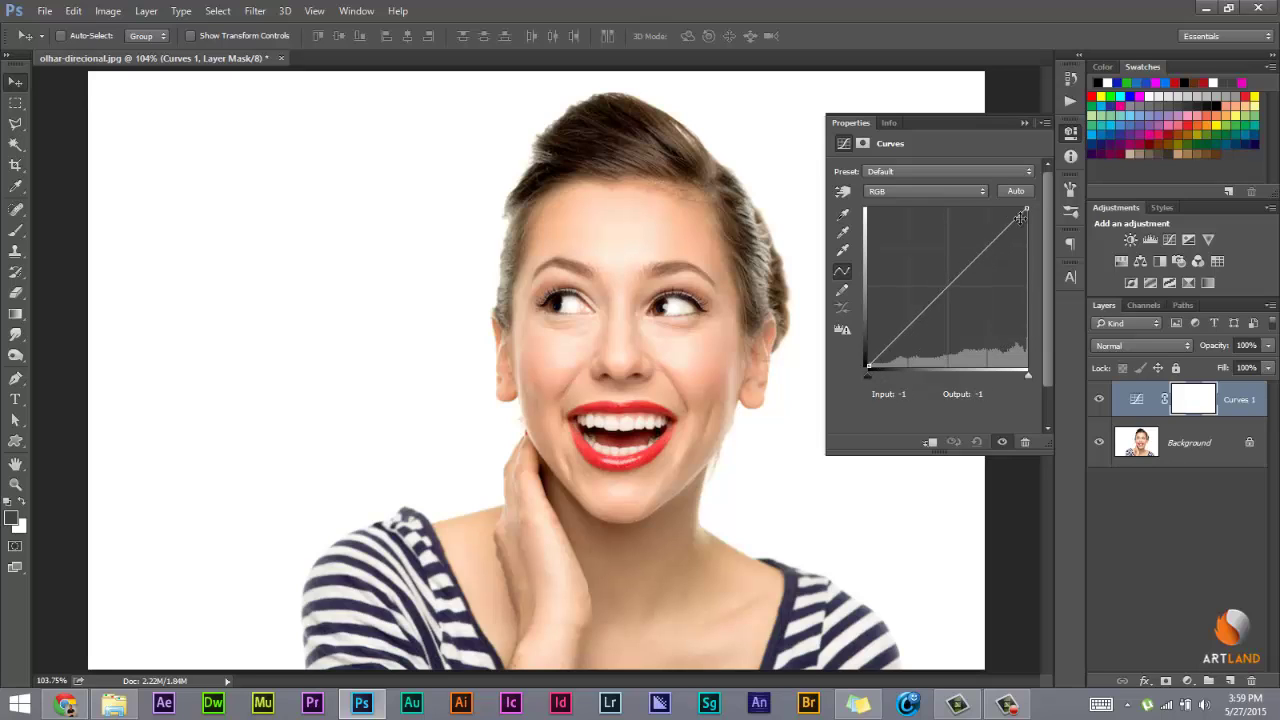
{"action": "left_click", "coordinate": [903, 334]}
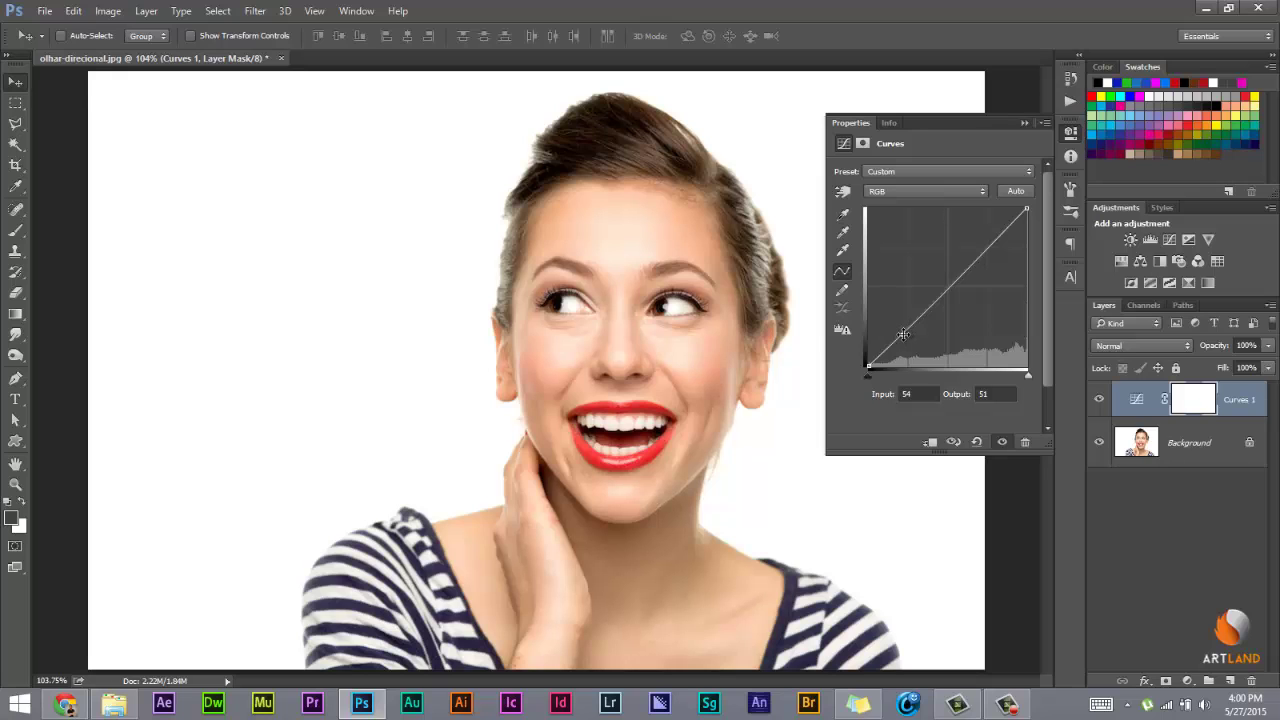
{"action": "mouse_move", "coordinate": [902, 333]}
{"action": "left_mouse_down"}
{"action": "mouse_move", "coordinate": [888, 325]}
{"action": "mouse_move", "coordinate": [957, 263]}
{"action": "left_mouse_up"}
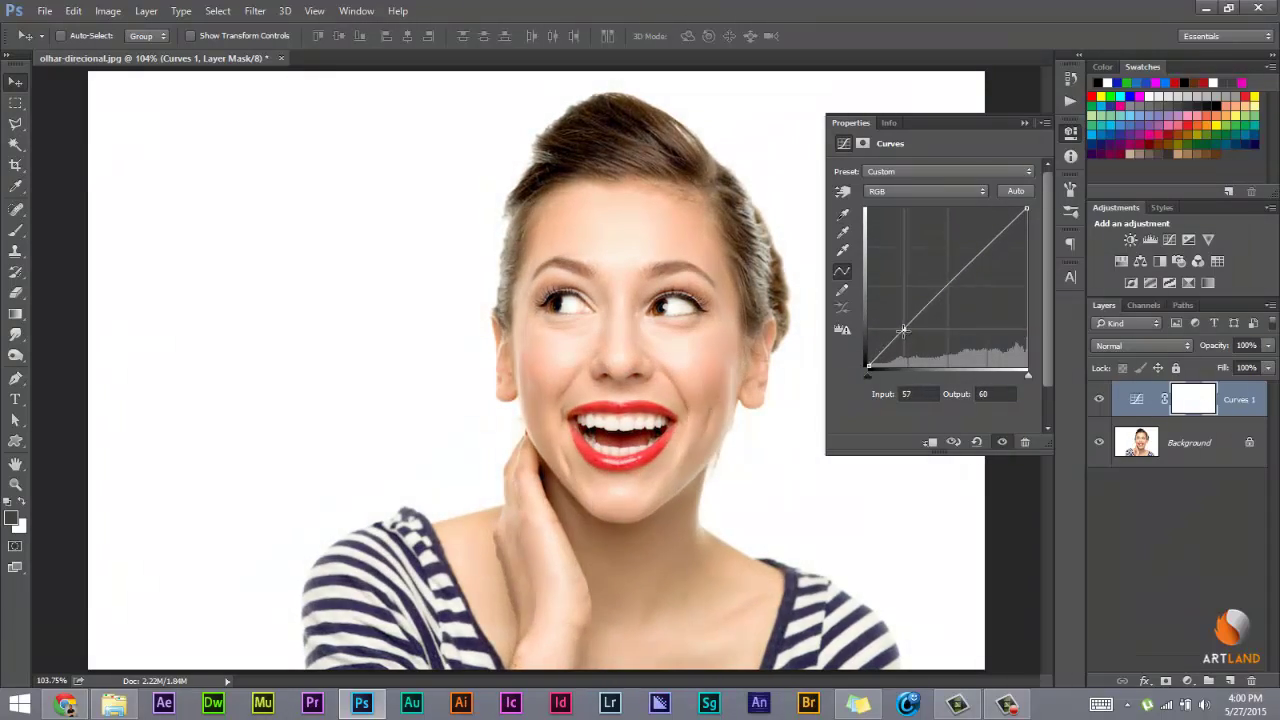
{"action": "left_click_drag", "start_coordinate": [957, 263], "coordinate": [889, 328]}
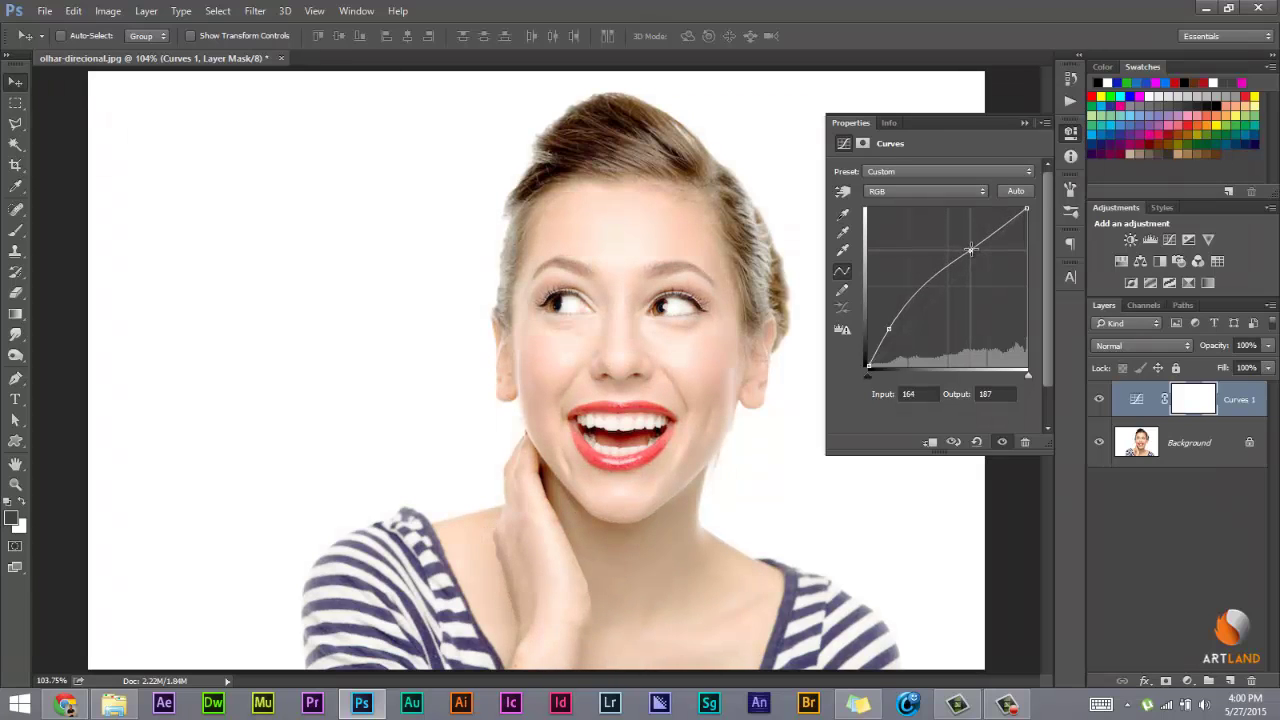
{"action": "mouse_move", "coordinate": [963, 241]}
{"action": "left_mouse_down"}
{"action": "mouse_move", "coordinate": [986, 261]}
{"action": "mouse_move", "coordinate": [941, 281]}
{"action": "mouse_move", "coordinate": [938, 303]}
{"action": "mouse_move", "coordinate": [945, 290]}
{"action": "left_mouse_up"}
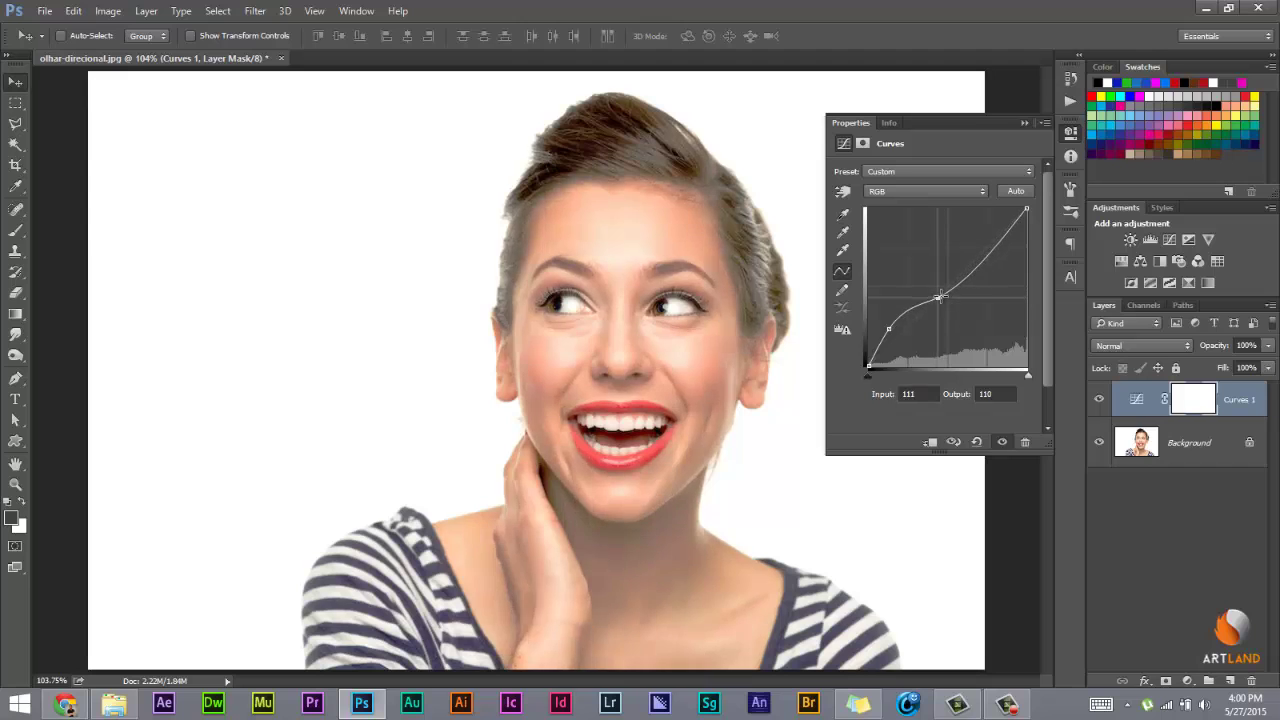
{"action": "mouse_move", "coordinate": [992, 255]}
{"action": "left_mouse_down"}
{"action": "mouse_move", "coordinate": [976, 230]}
{"action": "mouse_move", "coordinate": [994, 265]}
{"action": "mouse_move", "coordinate": [982, 240]}
{"action": "left_mouse_up"}
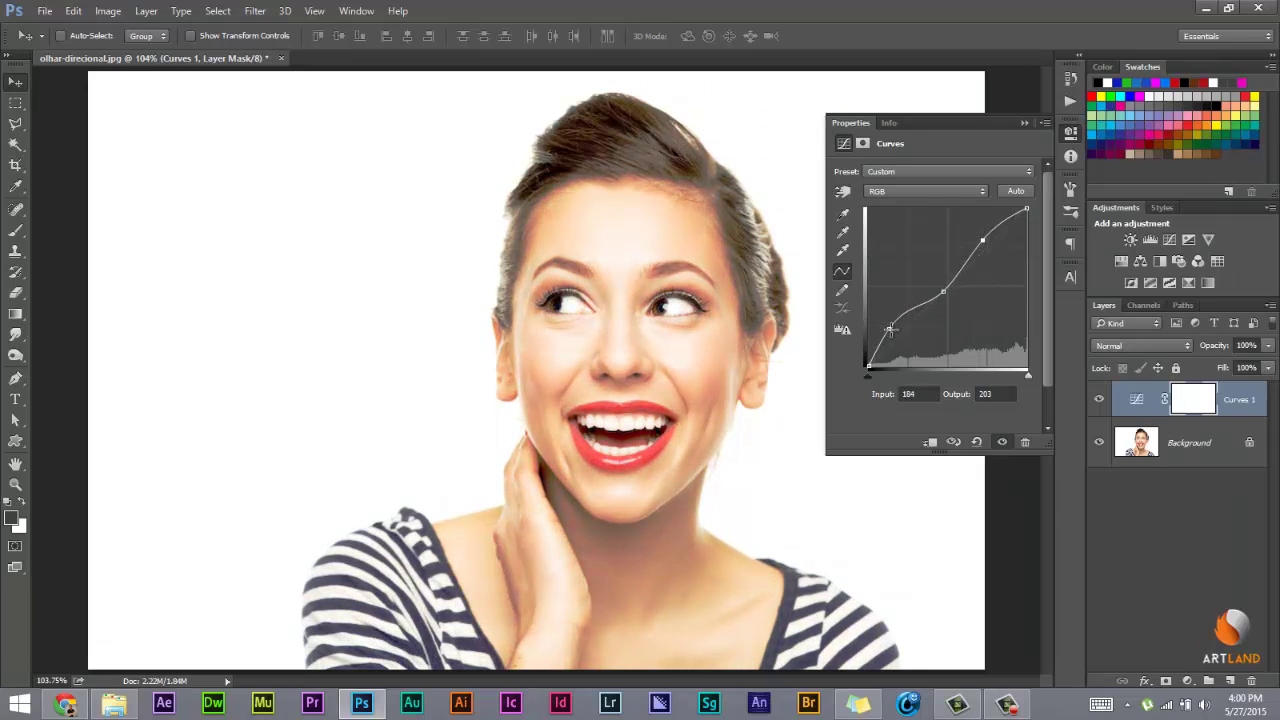
{"action": "mouse_move", "coordinate": [889, 328]}
{"action": "left_mouse_down"}
{"action": "mouse_move", "coordinate": [931, 334]}
{"action": "mouse_move", "coordinate": [922, 326]}
{"action": "mouse_move", "coordinate": [940, 286]}
{"action": "mouse_move", "coordinate": [909, 358]}
{"action": "left_mouse_up"}
{"action": "left_click", "coordinate": [922, 326]}
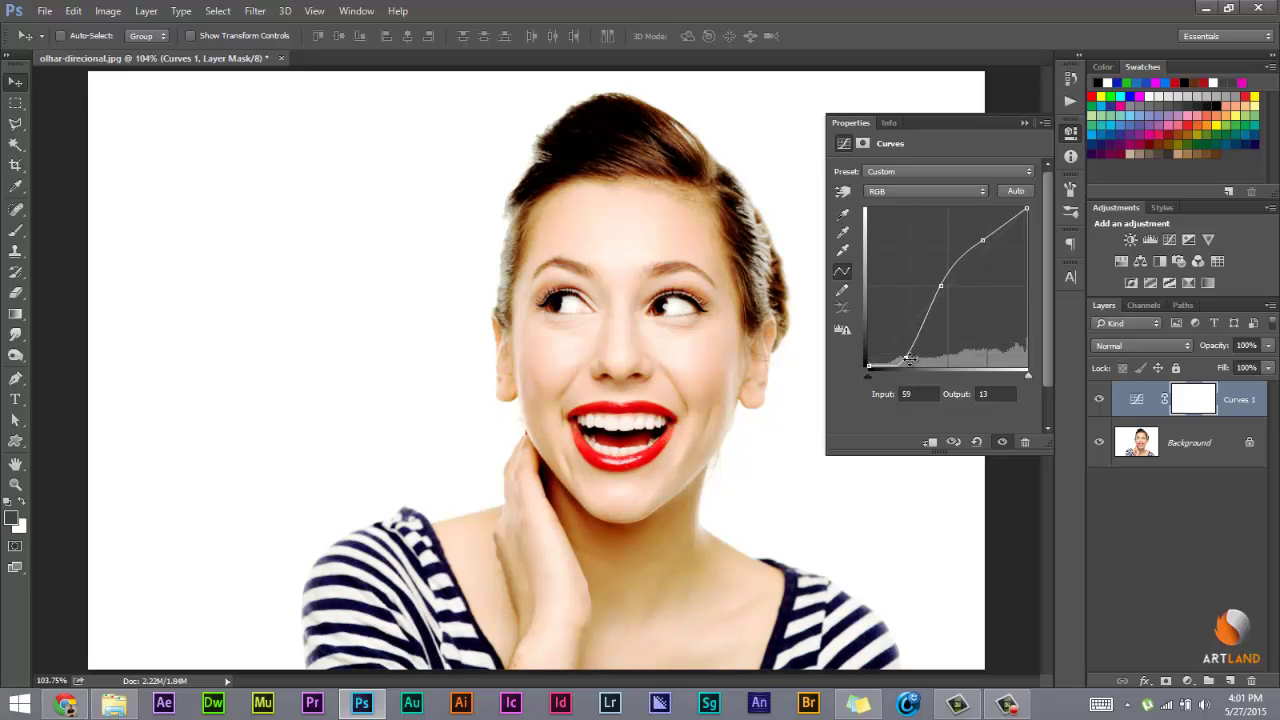
{"action": "left_click", "coordinate": [1023, 123]}
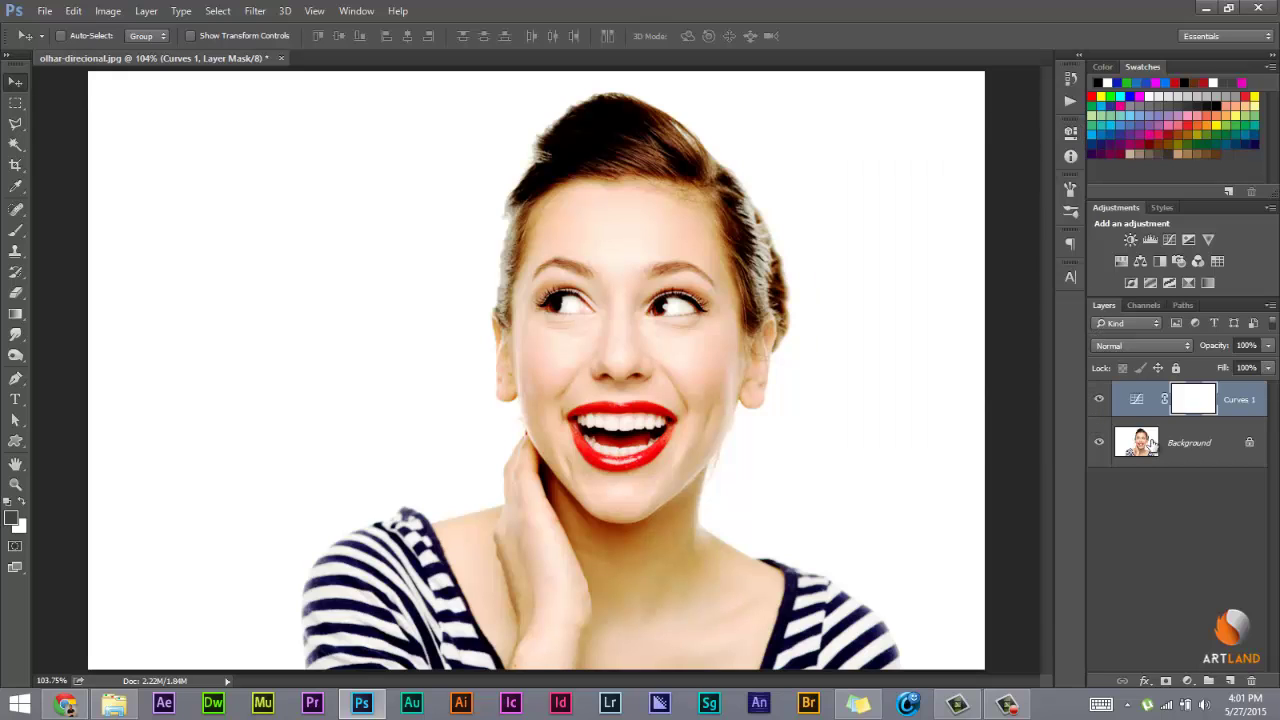
Step: Replace Curves 1 with an Exposure layer set to exposure -0.17, offset -0.1198, gamma 0.94
{"action": "key", "text": "Delete"}
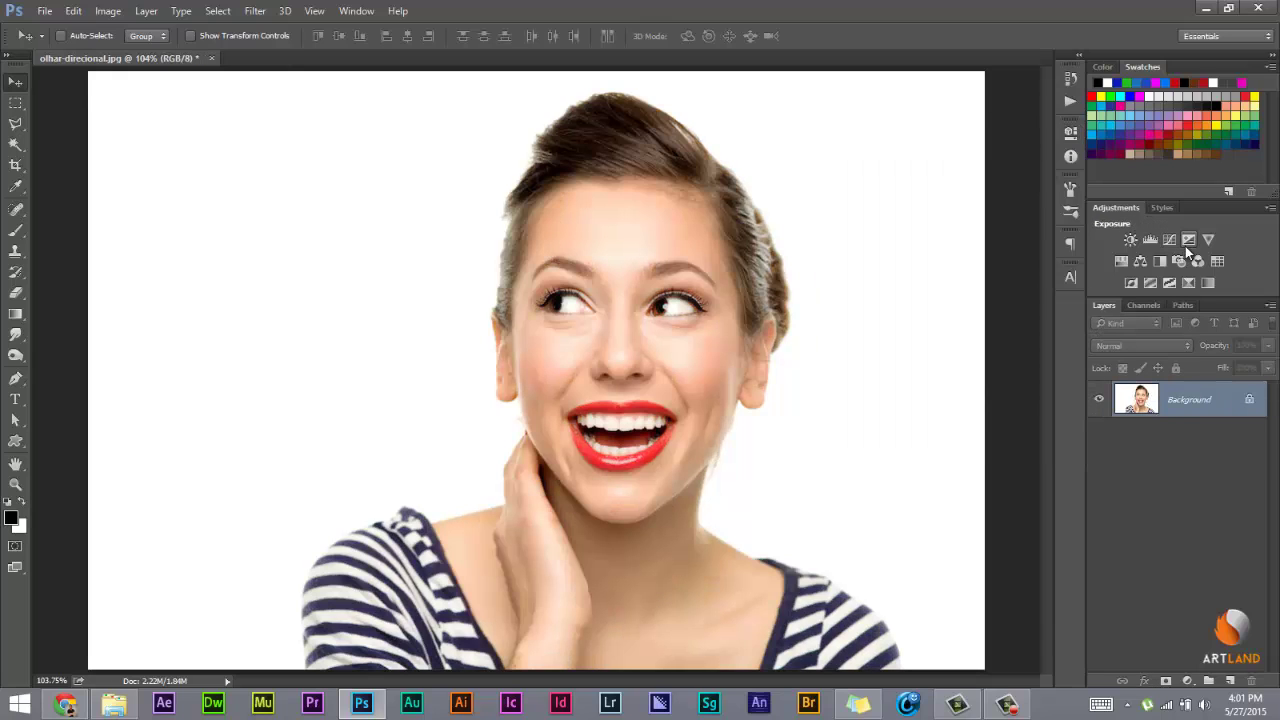
{"action": "left_click", "coordinate": [1187, 241]}
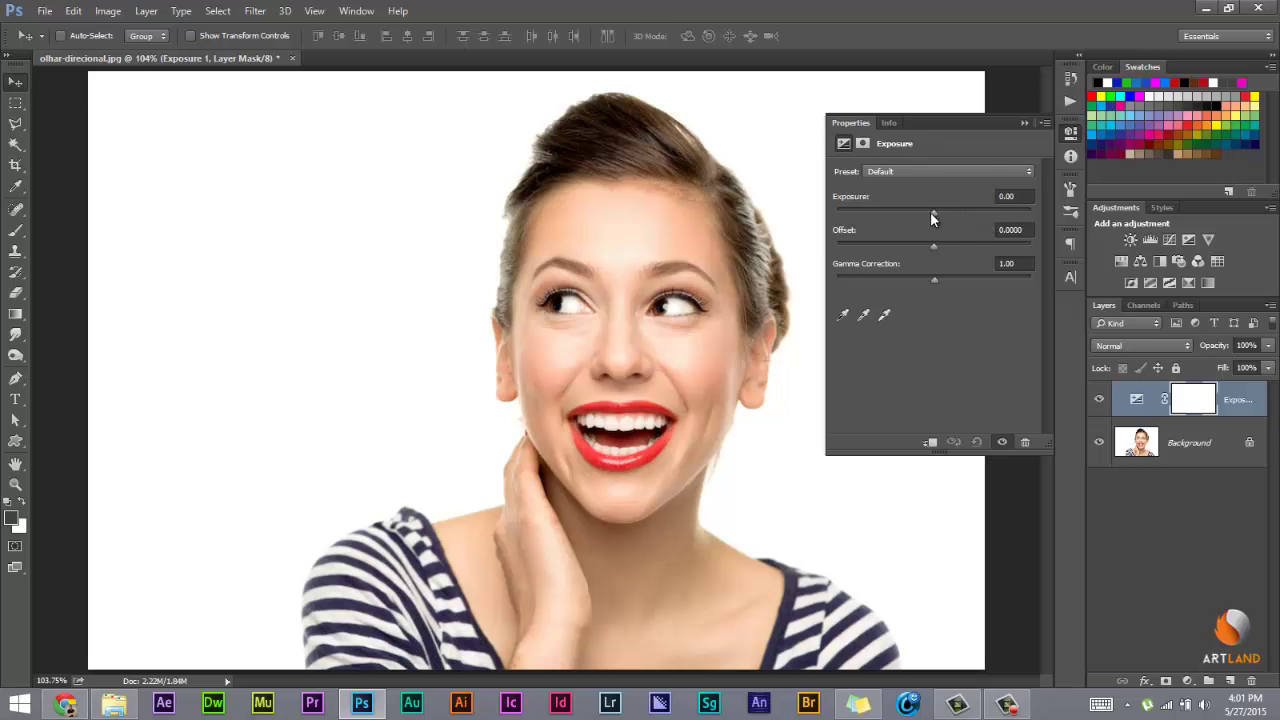
{"action": "mouse_move", "coordinate": [932, 213]}
{"action": "left_mouse_down"}
{"action": "mouse_move", "coordinate": [837, 209]}
{"action": "mouse_move", "coordinate": [1040, 192]}
{"action": "mouse_move", "coordinate": [1117, 168]}
{"action": "left_mouse_up"}
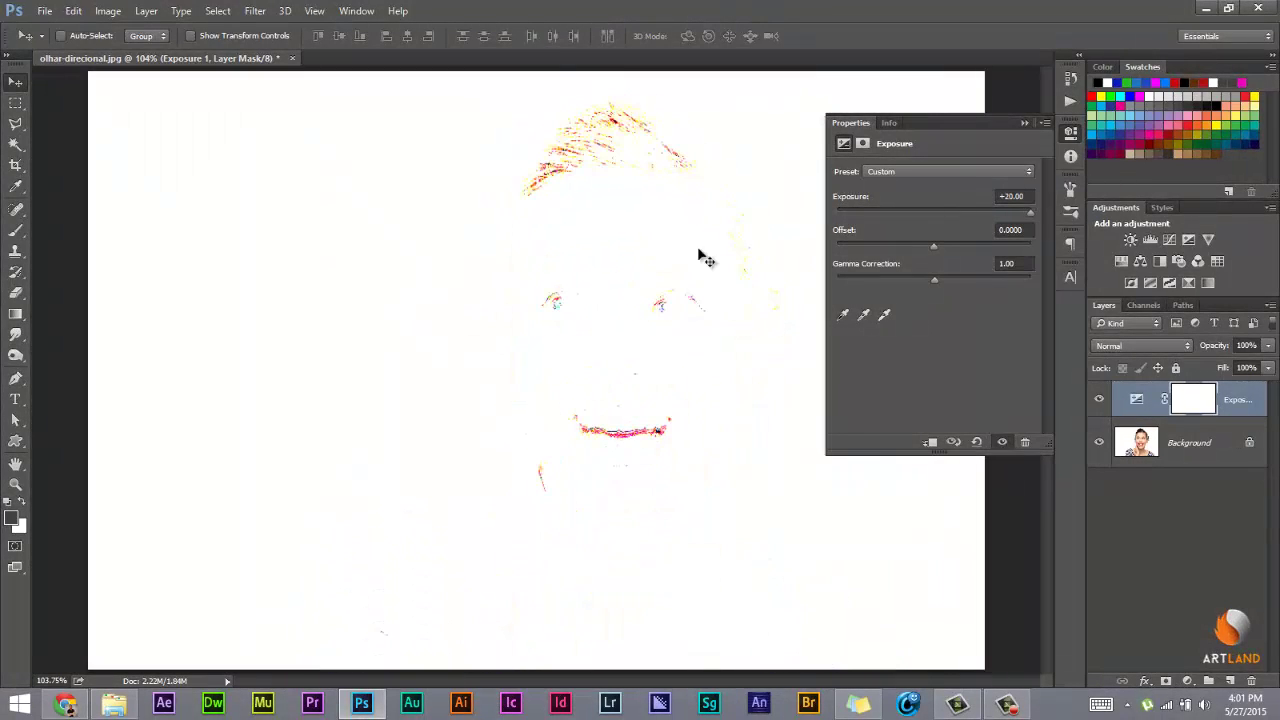
{"action": "mouse_move", "coordinate": [1030, 212]}
{"action": "left_mouse_down"}
{"action": "mouse_move", "coordinate": [930, 219]}
{"action": "mouse_move", "coordinate": [1063, 215]}
{"action": "mouse_move", "coordinate": [822, 257]}
{"action": "mouse_move", "coordinate": [917, 242]}
{"action": "mouse_move", "coordinate": [903, 233]}
{"action": "mouse_move", "coordinate": [937, 213]}
{"action": "mouse_move", "coordinate": [907, 205]}
{"action": "mouse_move", "coordinate": [930, 191]}
{"action": "left_mouse_up"}
{"action": "mouse_move", "coordinate": [936, 243]}
{"action": "left_mouse_down"}
{"action": "mouse_move", "coordinate": [956, 249]}
{"action": "mouse_move", "coordinate": [883, 251]}
{"action": "mouse_move", "coordinate": [1027, 242]}
{"action": "mouse_move", "coordinate": [833, 264]}
{"action": "mouse_move", "coordinate": [920, 266]}
{"action": "left_mouse_up"}
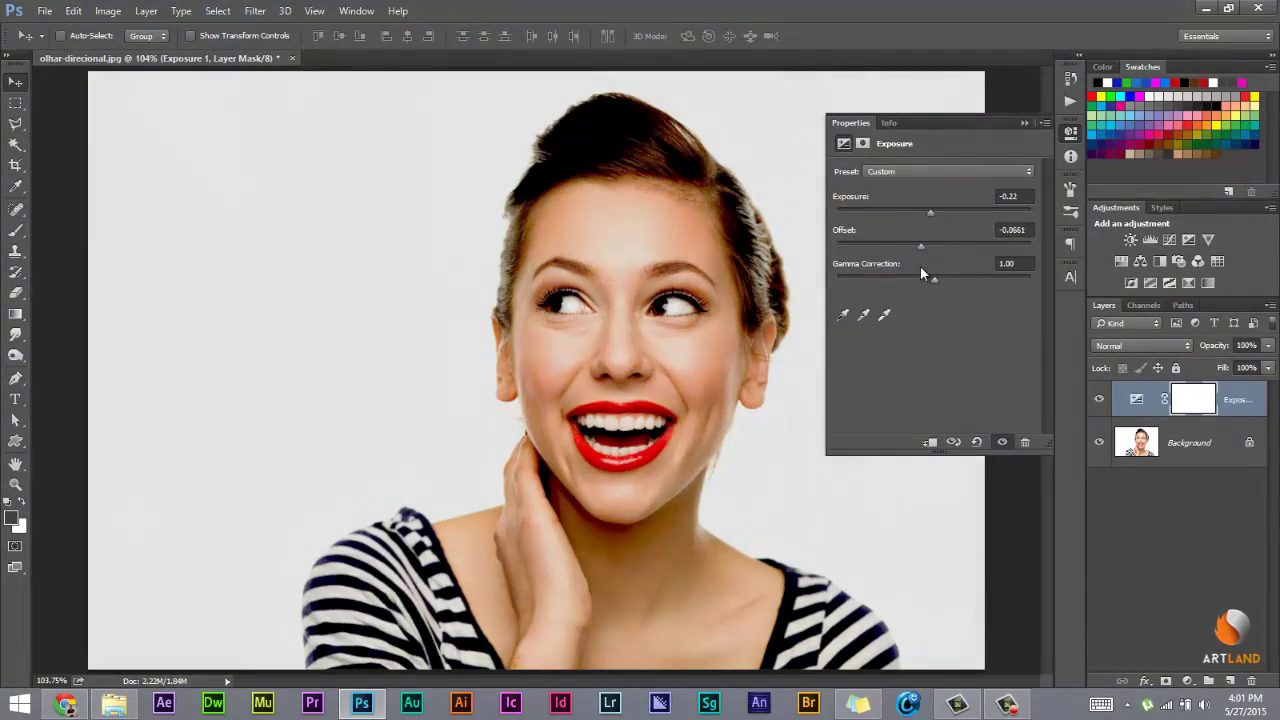
{"action": "mouse_move", "coordinate": [933, 217]}
{"action": "left_mouse_down"}
{"action": "mouse_move", "coordinate": [1005, 205]}
{"action": "mouse_move", "coordinate": [866, 233]}
{"action": "mouse_move", "coordinate": [932, 223]}
{"action": "mouse_move", "coordinate": [963, 243]}
{"action": "mouse_move", "coordinate": [1035, 240]}
{"action": "mouse_move", "coordinate": [872, 265]}
{"action": "mouse_move", "coordinate": [910, 263]}
{"action": "mouse_move", "coordinate": [888, 252]}
{"action": "mouse_move", "coordinate": [941, 242]}
{"action": "mouse_move", "coordinate": [910, 249]}
{"action": "mouse_move", "coordinate": [900, 286]}
{"action": "mouse_move", "coordinate": [831, 286]}
{"action": "mouse_move", "coordinate": [1041, 260]}
{"action": "mouse_move", "coordinate": [941, 273]}
{"action": "mouse_move", "coordinate": [970, 270]}
{"action": "left_mouse_up"}
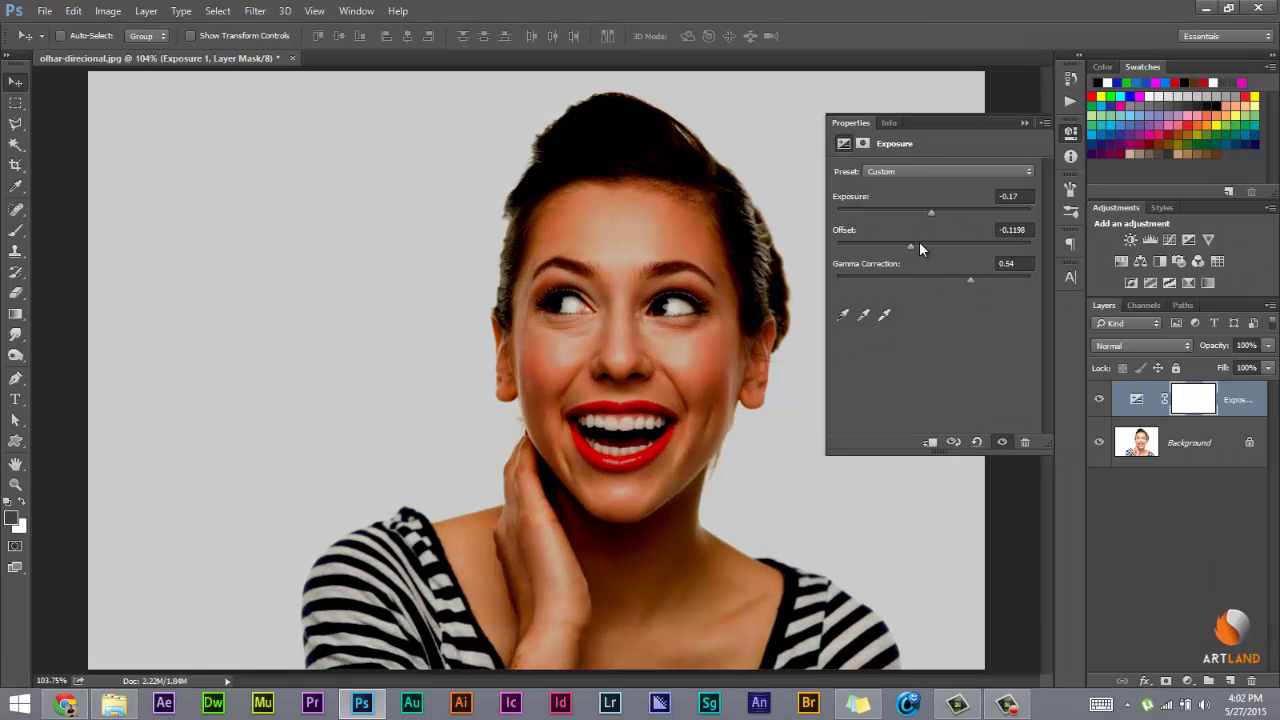
{"action": "left_click", "coordinate": [1023, 123]}
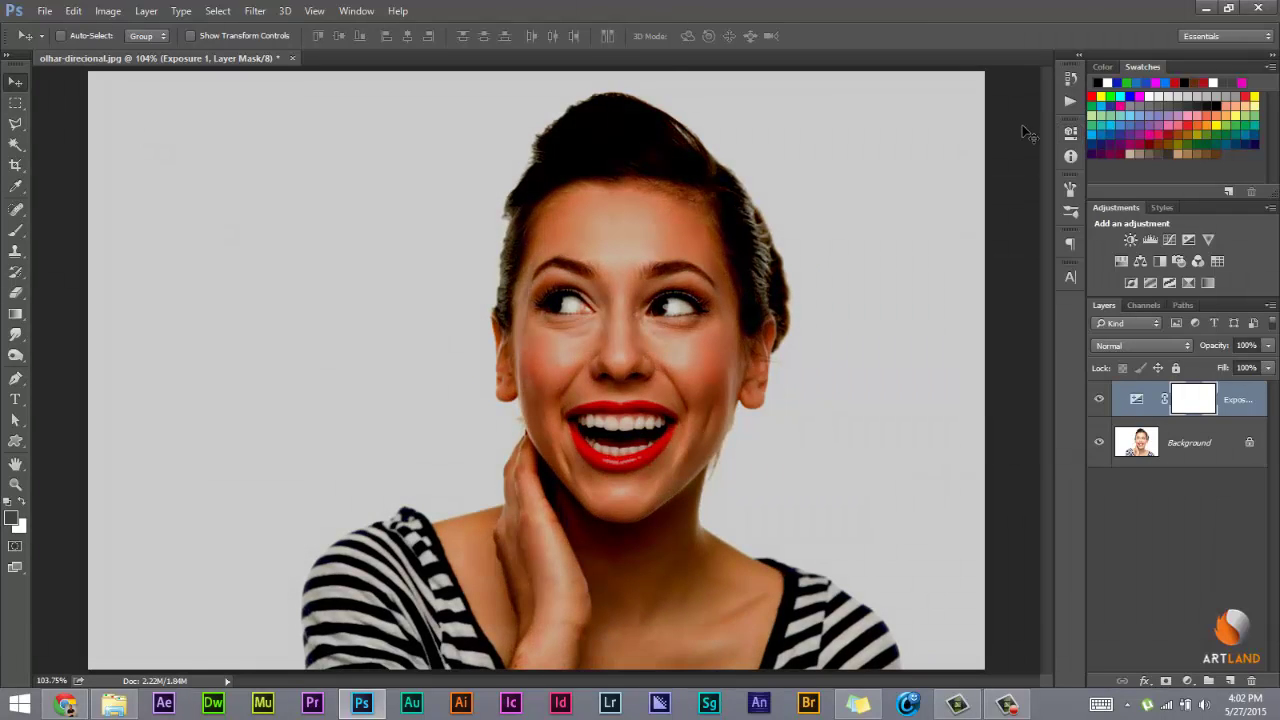
{"action": "key", "text": "Delete"}
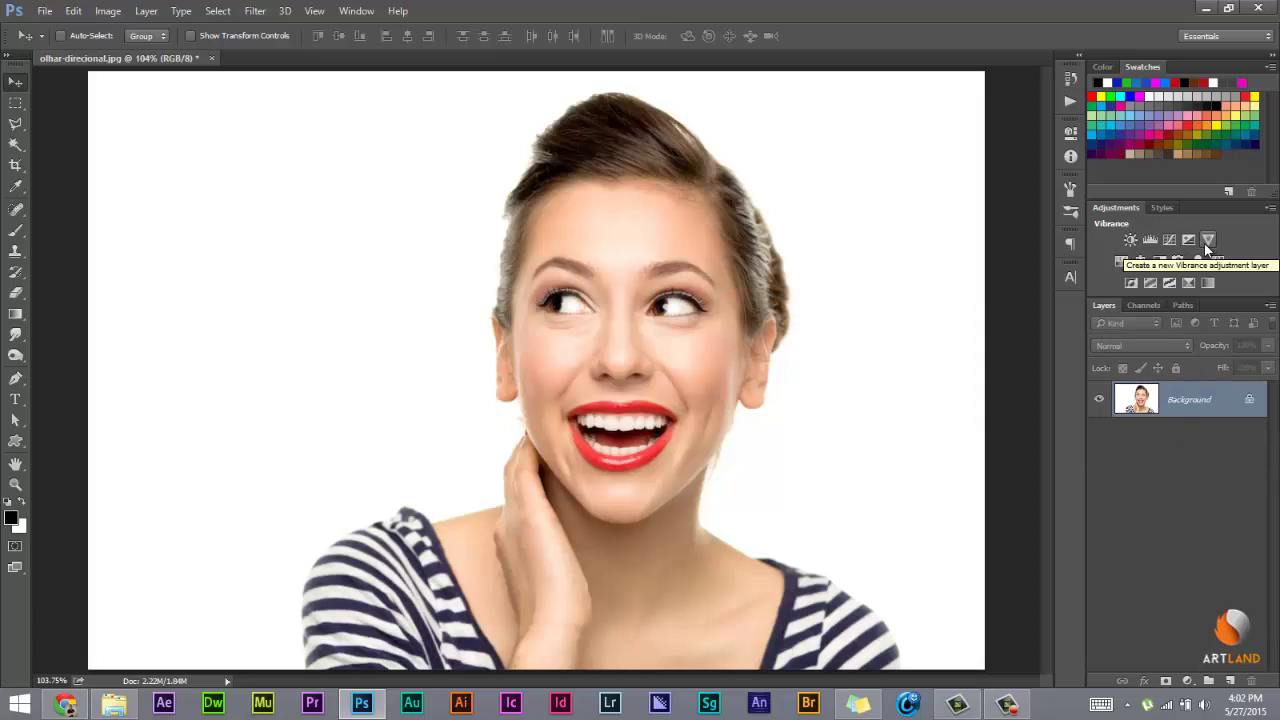
{"action": "left_click", "coordinate": [1206, 242]}
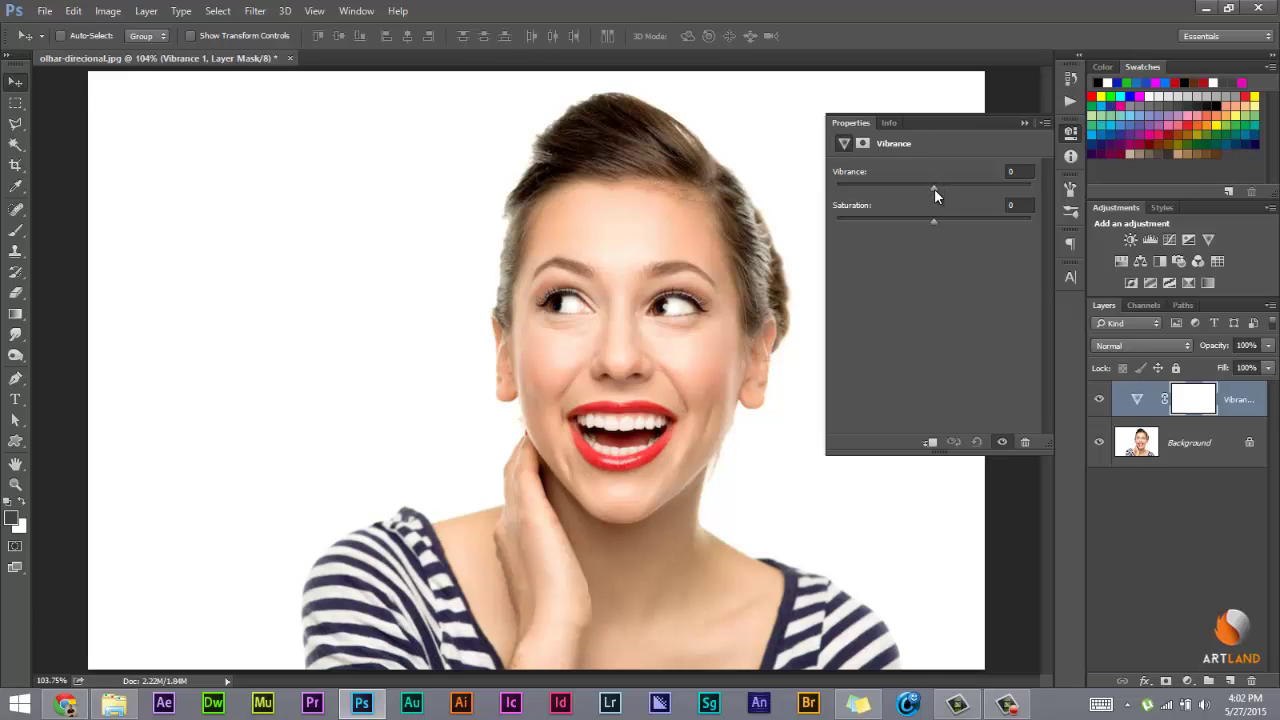
{"action": "left_click_drag", "start_coordinate": [934, 188], "coordinate": [836, 188]}
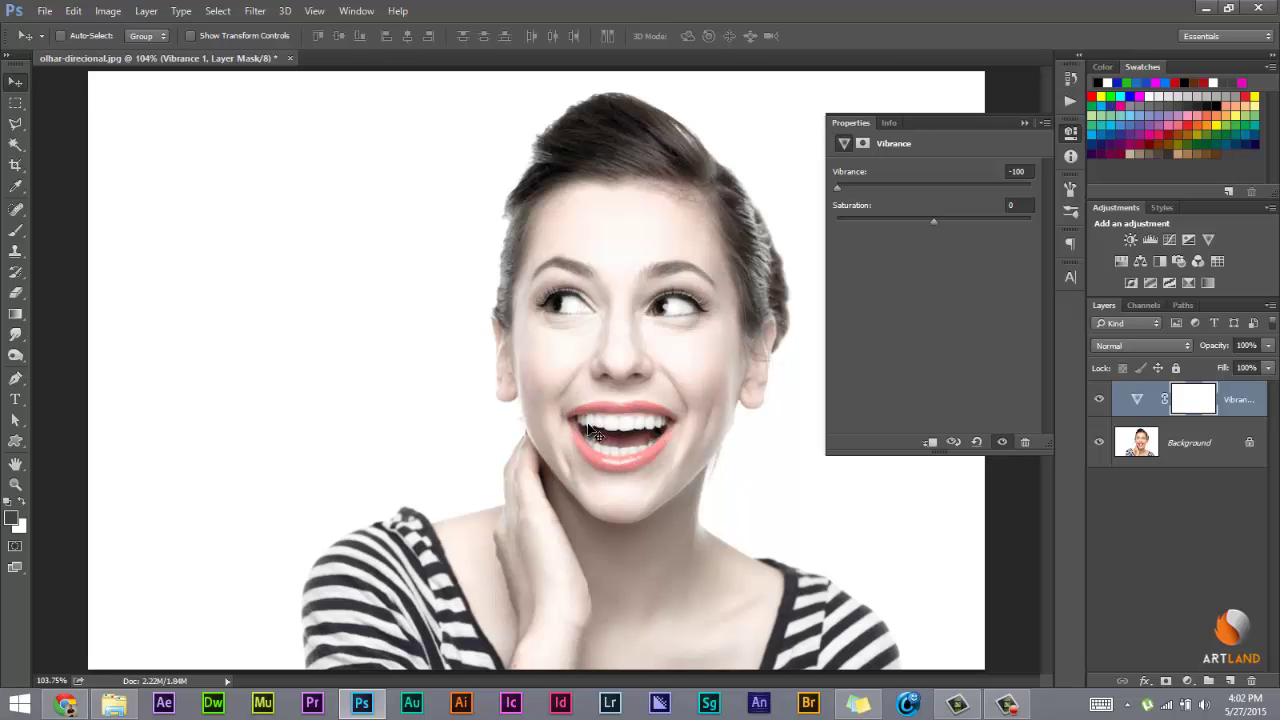
{"action": "scroll", "coordinate": [640, 425], "scroll_direction": "up", "scroll_amount": 3}
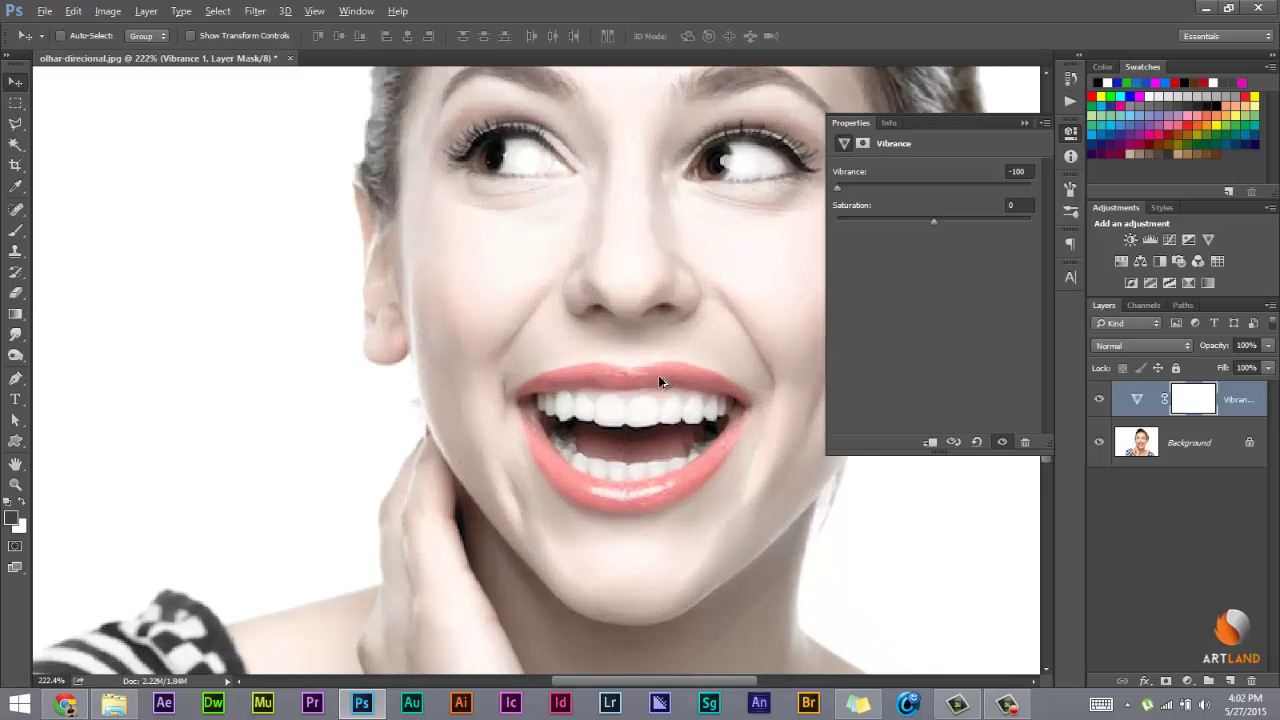
{"action": "scroll", "coordinate": [656, 376], "scroll_direction": "up", "scroll_amount": 3}
{"action": "scroll", "coordinate": [650, 378], "scroll_direction": "down", "scroll_amount": 3}
{"action": "scroll", "coordinate": [640, 420], "scroll_direction": "down", "scroll_amount": 2}
{"action": "scroll", "coordinate": [694, 394], "scroll_direction": "down", "scroll_amount": 2}
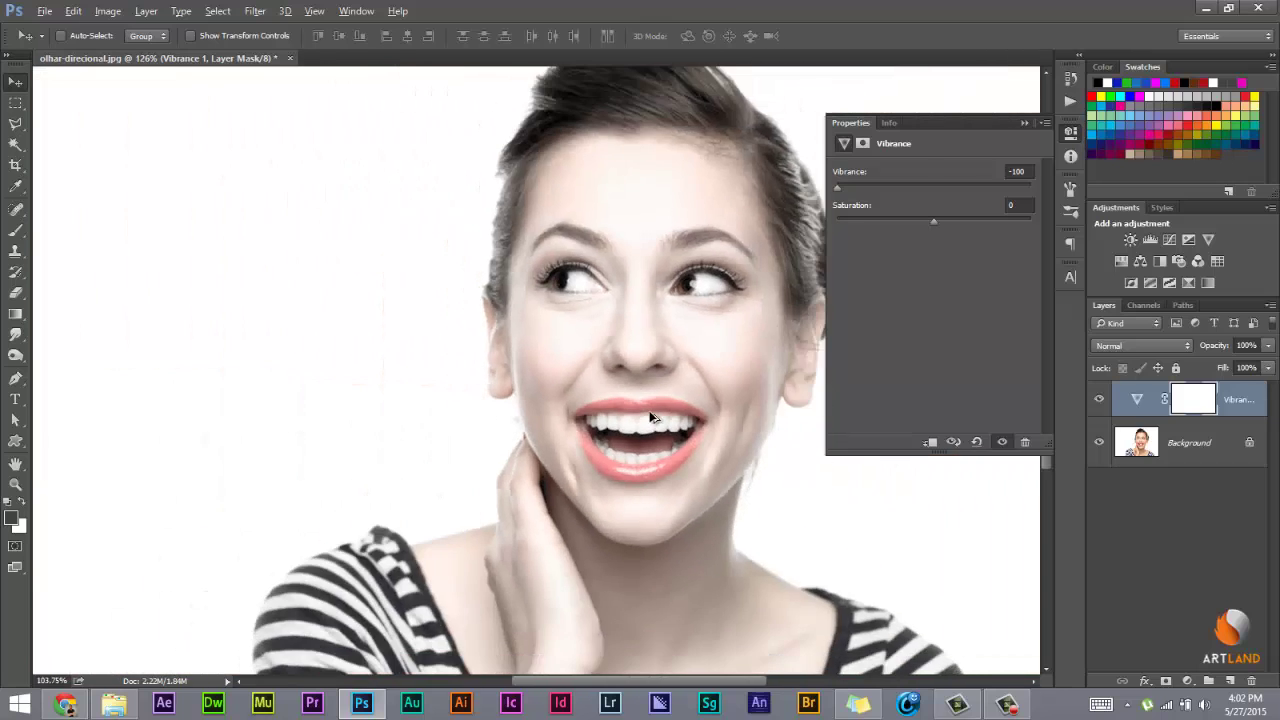
{"action": "scroll", "coordinate": [700, 340], "scroll_direction": "down", "scroll_amount": 1}
{"action": "scroll", "coordinate": [730, 300], "scroll_direction": "down", "scroll_amount": 1}
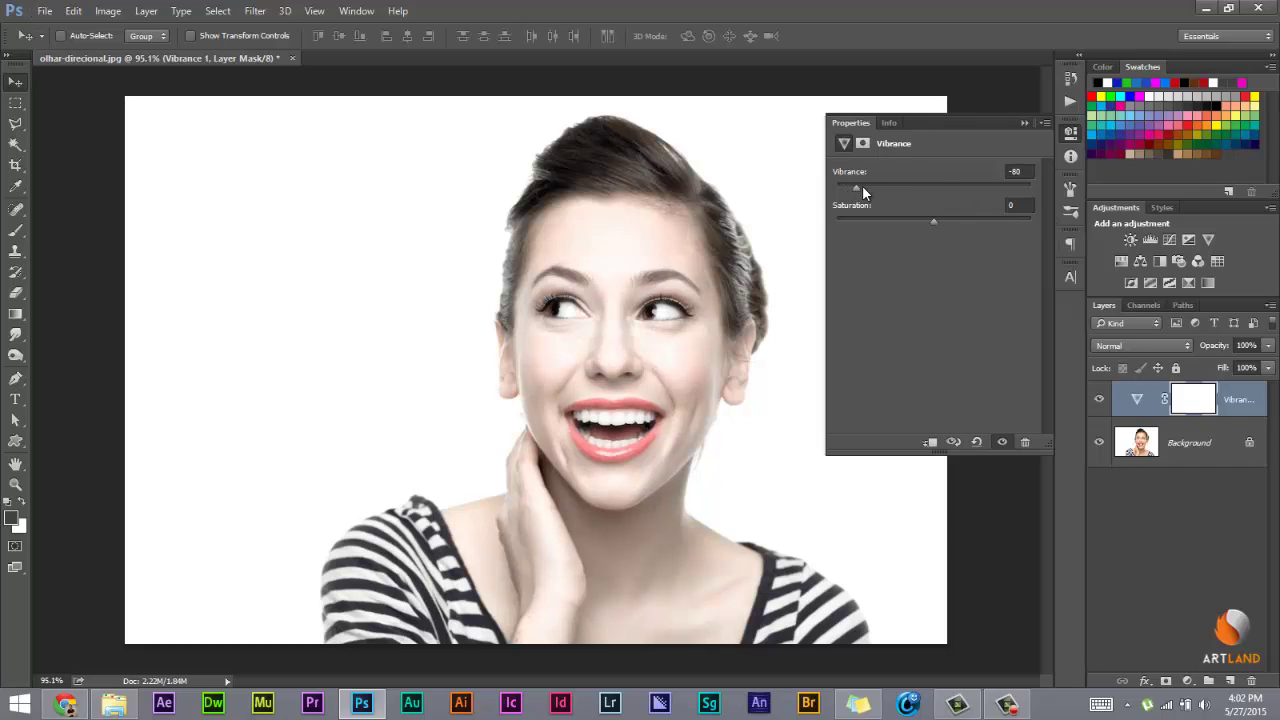
{"action": "left_click_drag", "start_coordinate": [862, 187], "coordinate": [933, 187]}
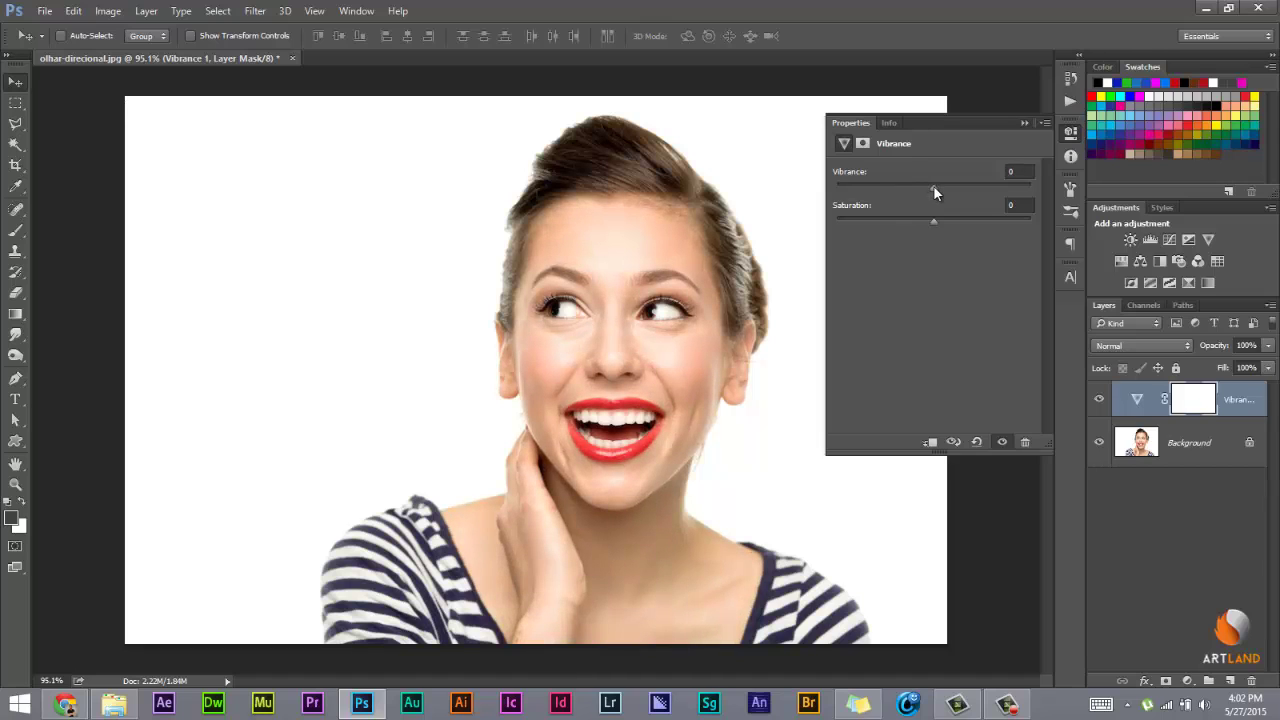
{"action": "mouse_move", "coordinate": [935, 186]}
{"action": "left_mouse_down"}
{"action": "mouse_move", "coordinate": [1061, 196]}
{"action": "mouse_move", "coordinate": [913, 205]}
{"action": "mouse_move", "coordinate": [936, 207]}
{"action": "left_mouse_up"}
{"action": "mouse_move", "coordinate": [932, 189]}
{"action": "left_mouse_down"}
{"action": "mouse_move", "coordinate": [1074, 183]}
{"action": "mouse_move", "coordinate": [1065, 231]}
{"action": "left_mouse_up"}
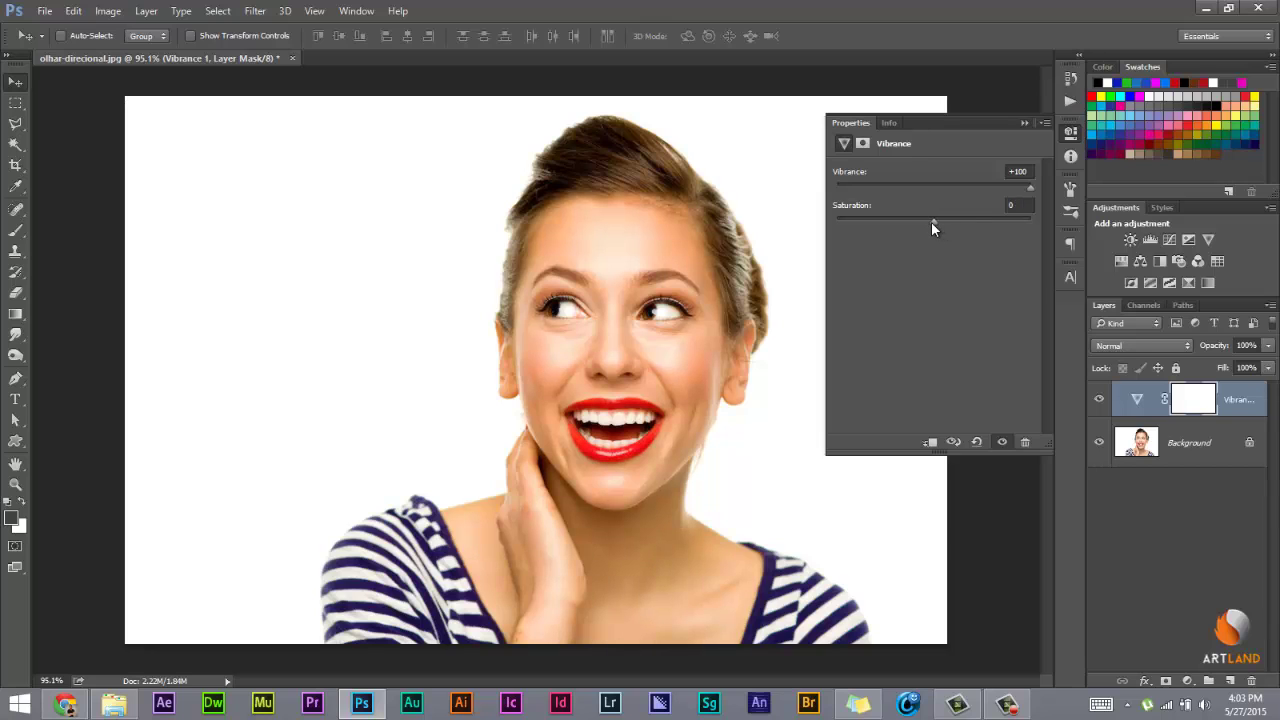
{"action": "mouse_move", "coordinate": [931, 221]}
{"action": "left_mouse_down"}
{"action": "mouse_move", "coordinate": [1024, 233]}
{"action": "mouse_move", "coordinate": [907, 243]}
{"action": "mouse_move", "coordinate": [977, 230]}
{"action": "mouse_move", "coordinate": [946, 233]}
{"action": "left_mouse_up"}
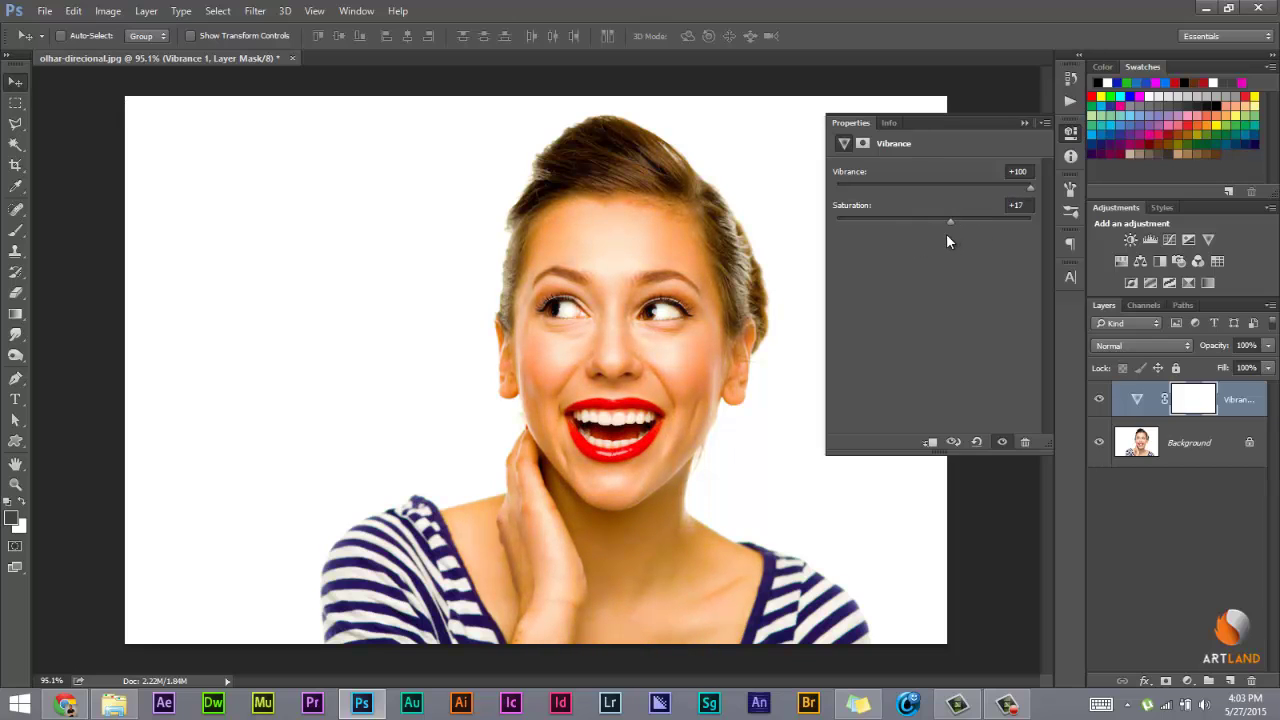
{"action": "left_click", "coordinate": [1024, 124]}
Step: Delete the Vibrance layer and add Hue/Saturation at hue -8, saturation +3, lightness +12
{"action": "key", "text": "Delete"}
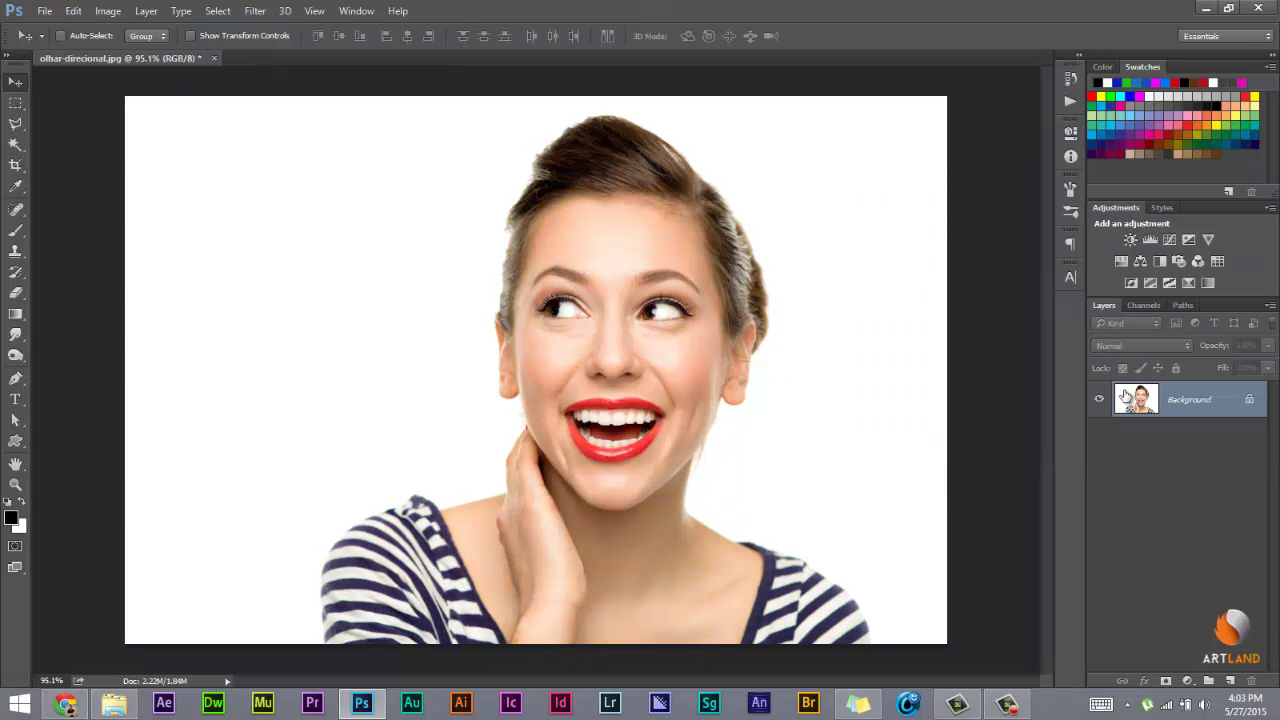
{"action": "left_click", "coordinate": [1118, 263]}
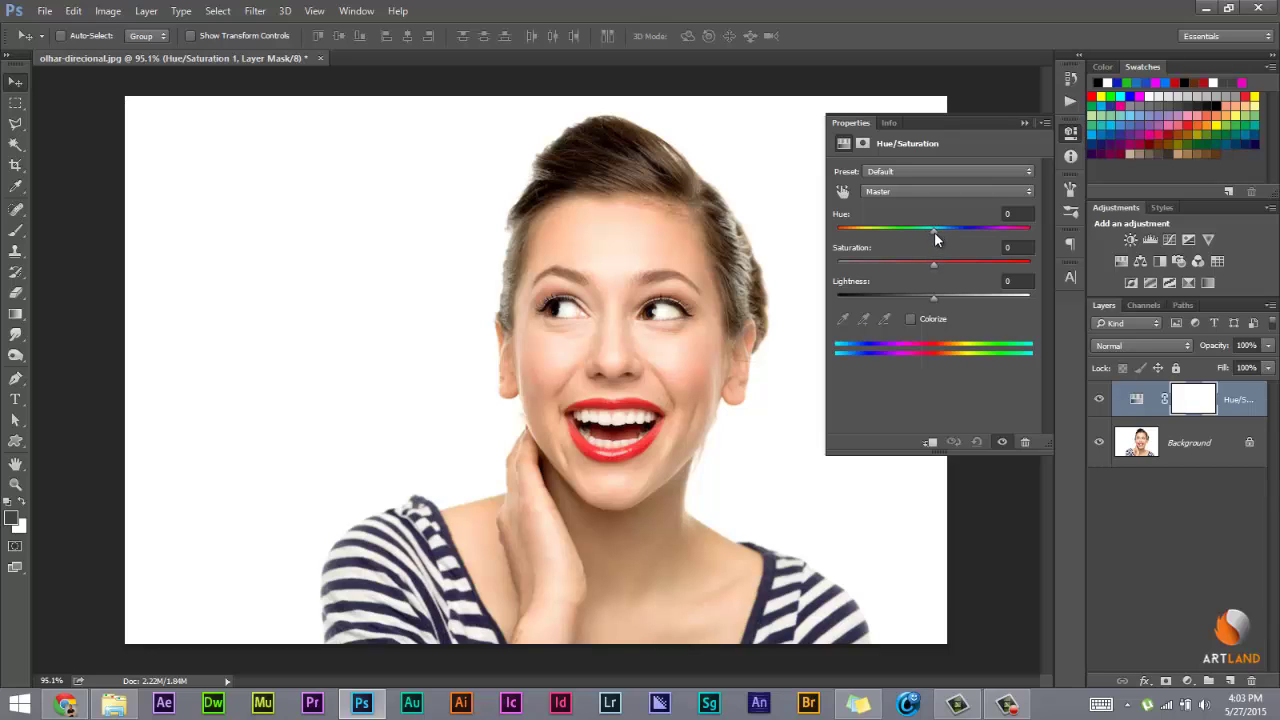
{"action": "left_click_drag", "start_coordinate": [933, 231], "coordinate": [929, 233]}
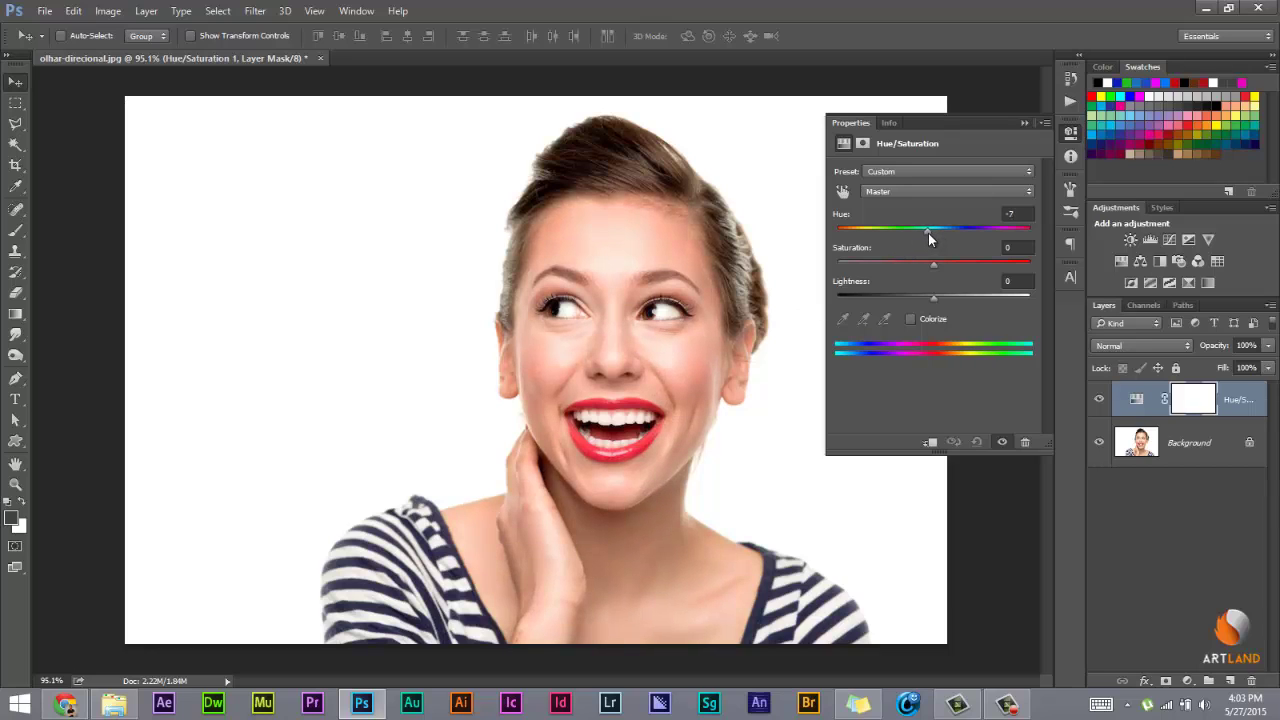
{"action": "left_click_drag", "start_coordinate": [928, 233], "coordinate": [925, 232]}
{"action": "left_click_drag", "start_coordinate": [933, 266], "coordinate": [961, 270]}
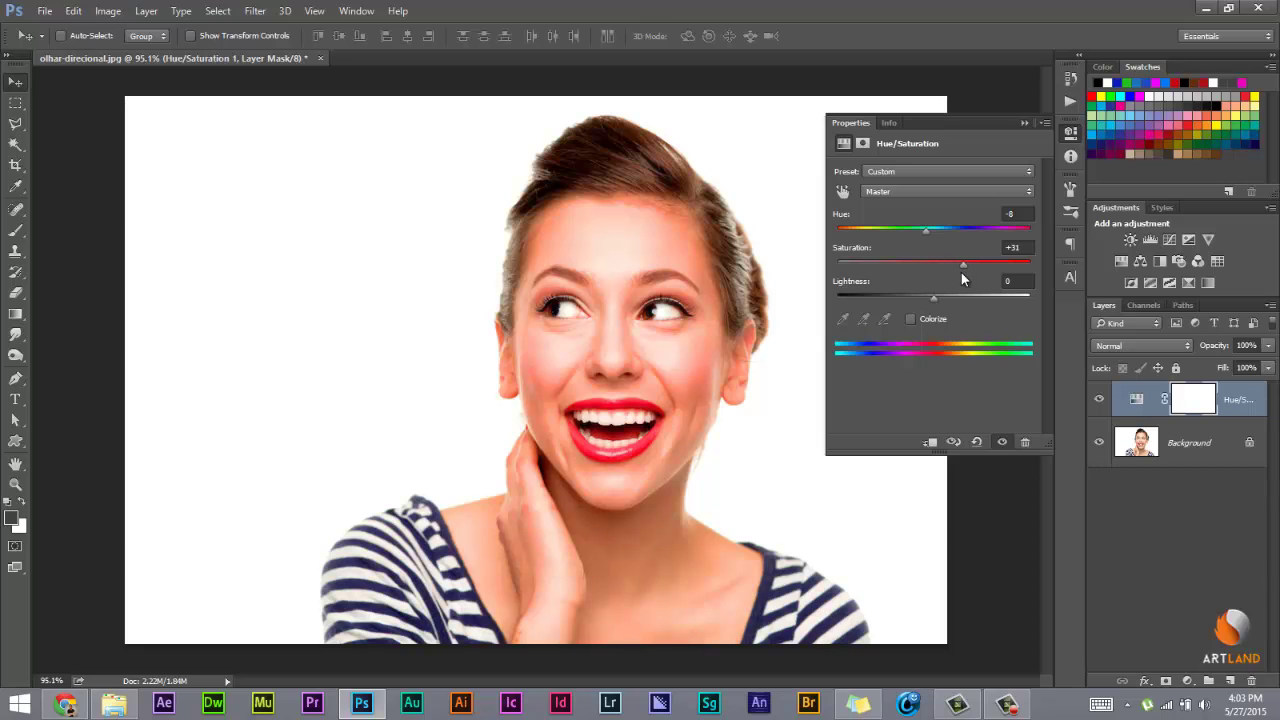
{"action": "left_click_drag", "start_coordinate": [969, 266], "coordinate": [831, 281]}
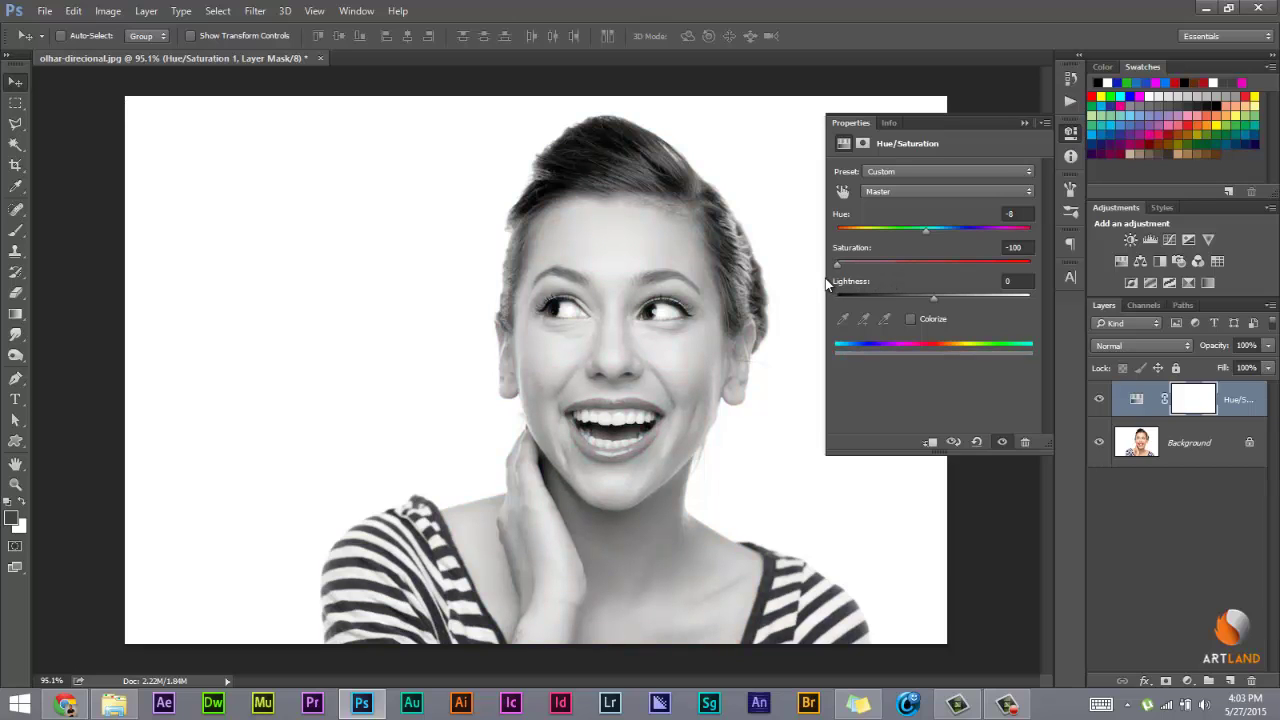
{"action": "mouse_move", "coordinate": [837, 264]}
{"action": "left_mouse_down"}
{"action": "mouse_move", "coordinate": [1068, 276]}
{"action": "mouse_move", "coordinate": [942, 301]}
{"action": "mouse_move", "coordinate": [953, 305]}
{"action": "mouse_move", "coordinate": [845, 301]}
{"action": "mouse_move", "coordinate": [1037, 301]}
{"action": "mouse_move", "coordinate": [883, 302]}
{"action": "mouse_move", "coordinate": [948, 296]}
{"action": "left_mouse_up"}
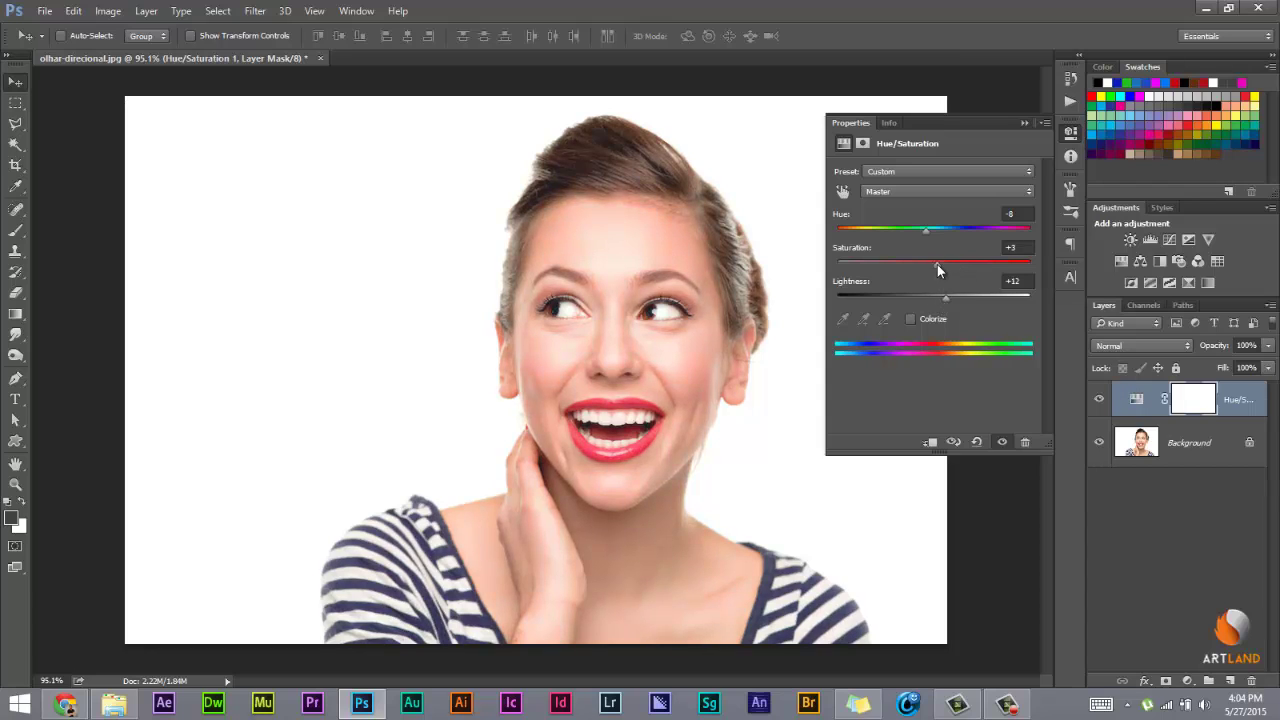
Step: Colorize the Hue/Saturation 1 layer at hue 6, saturation 65 for a red monochrome portrait
{"action": "left_click", "coordinate": [911, 319]}
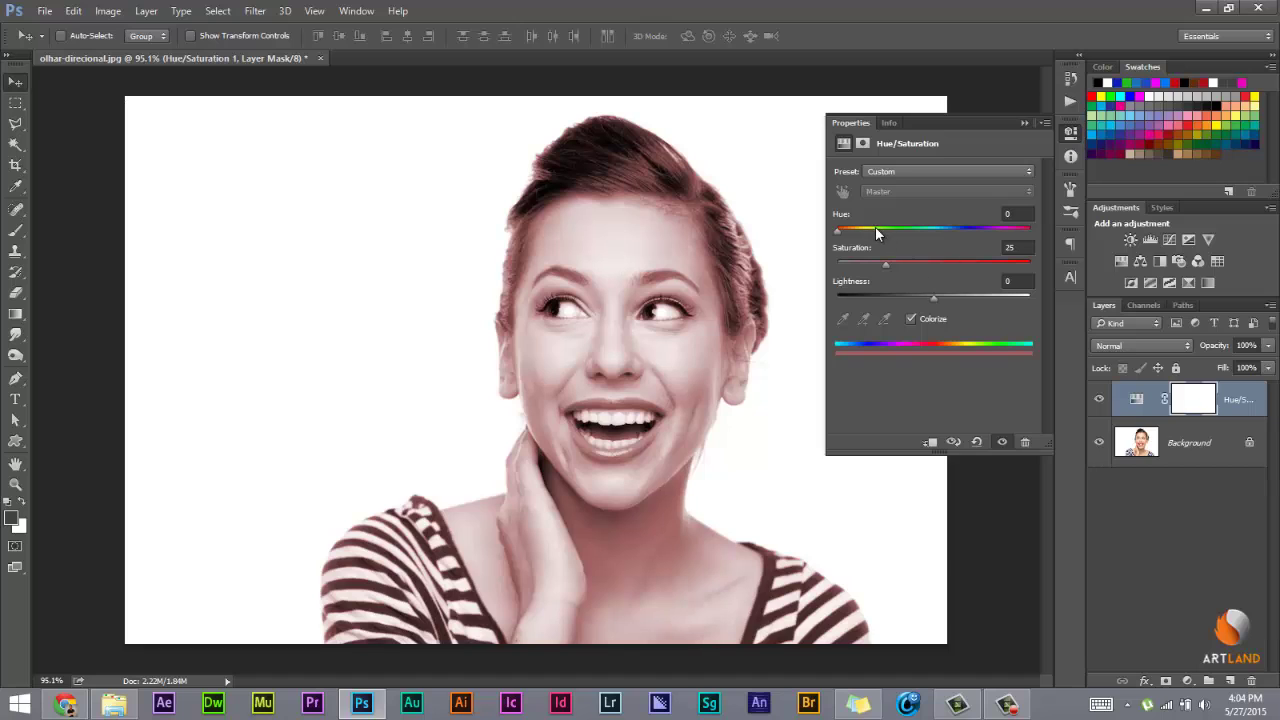
{"action": "left_click_drag", "start_coordinate": [838, 230], "coordinate": [959, 268]}
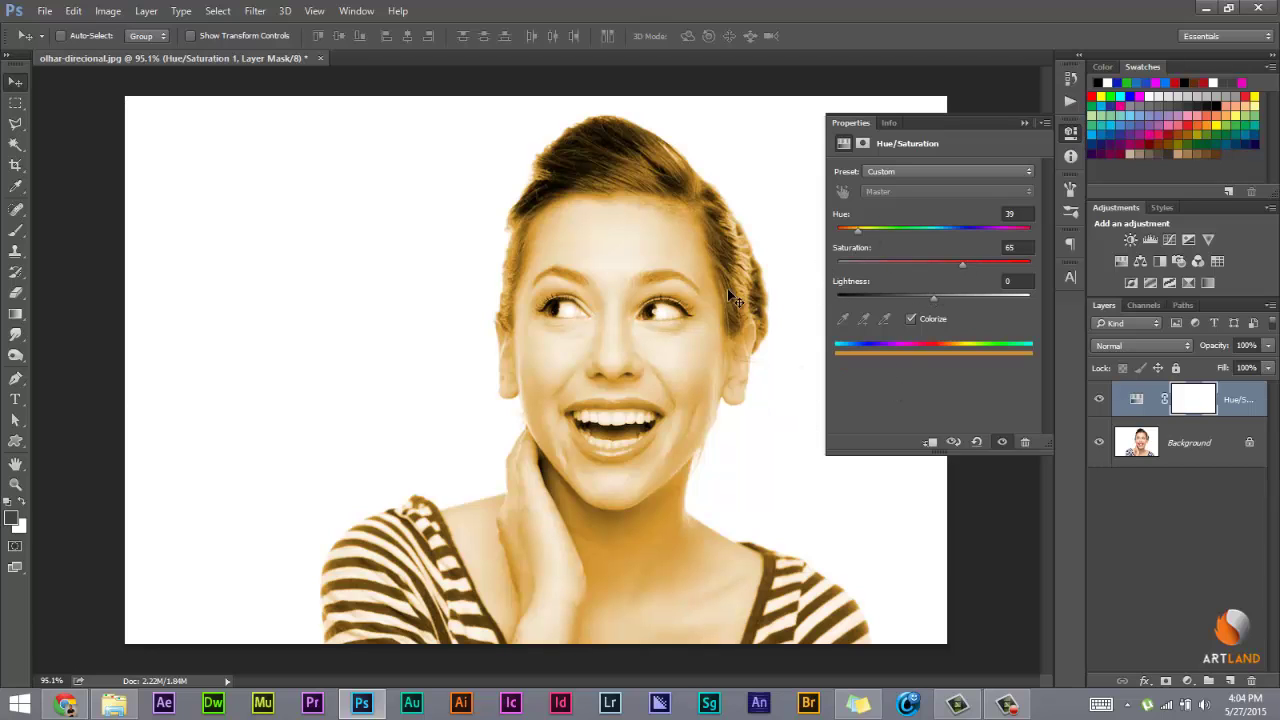
{"action": "mouse_move", "coordinate": [856, 231]}
{"action": "left_mouse_down"}
{"action": "mouse_move", "coordinate": [1035, 226]}
{"action": "mouse_move", "coordinate": [851, 255]}
{"action": "mouse_move", "coordinate": [865, 229]}
{"action": "left_mouse_up"}
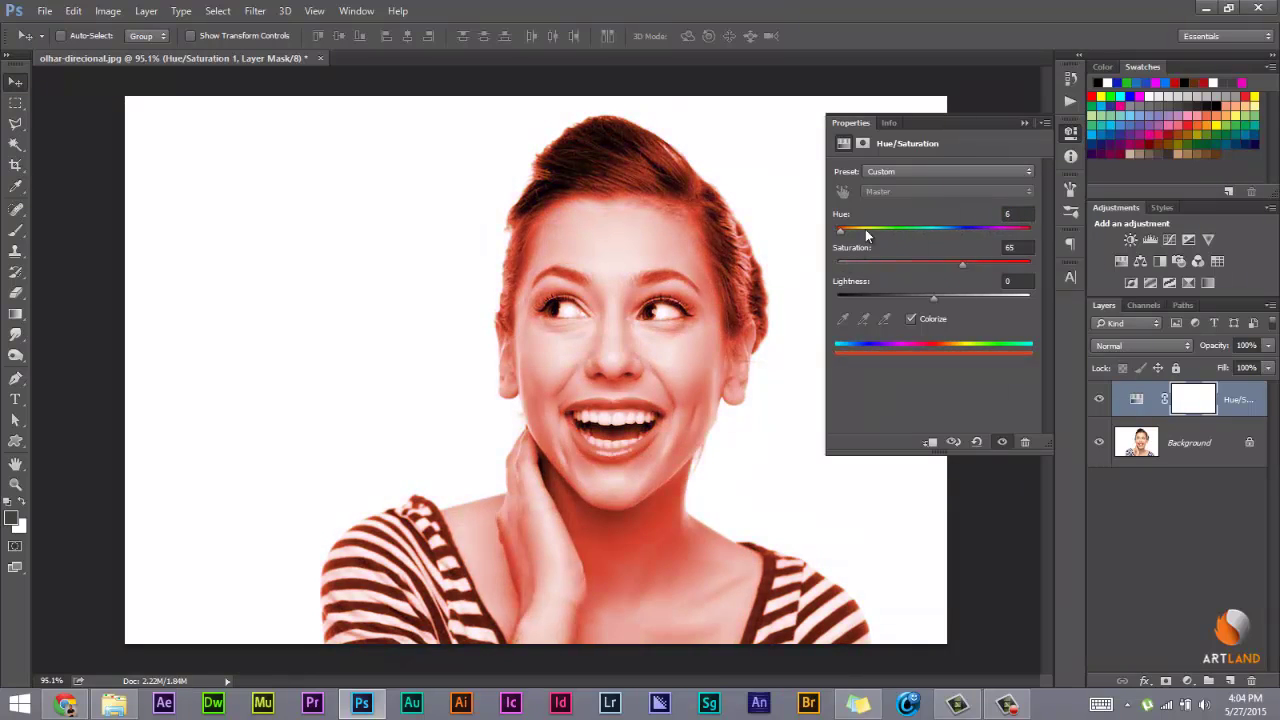
{"action": "left_click", "coordinate": [1024, 122]}
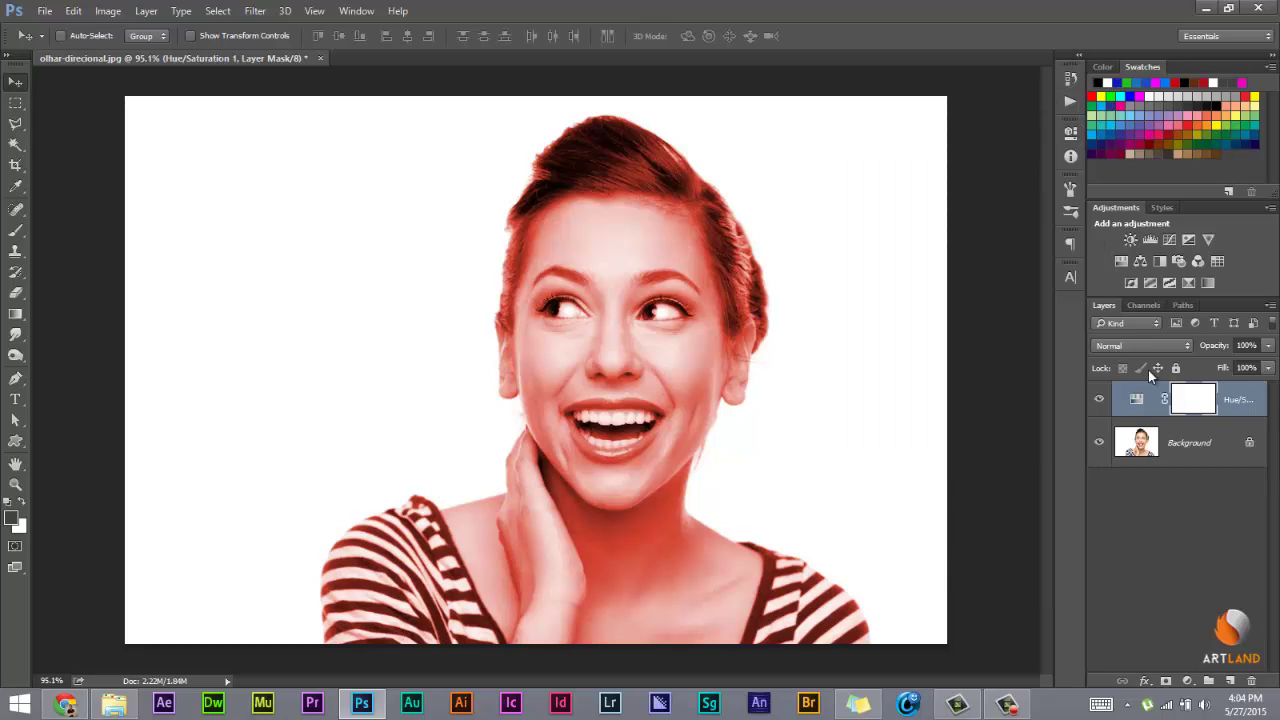
Step: Swap Hue/Saturation for a Color Balance layer with midtones at +63, -41, -58
{"action": "key", "text": "Delete"}
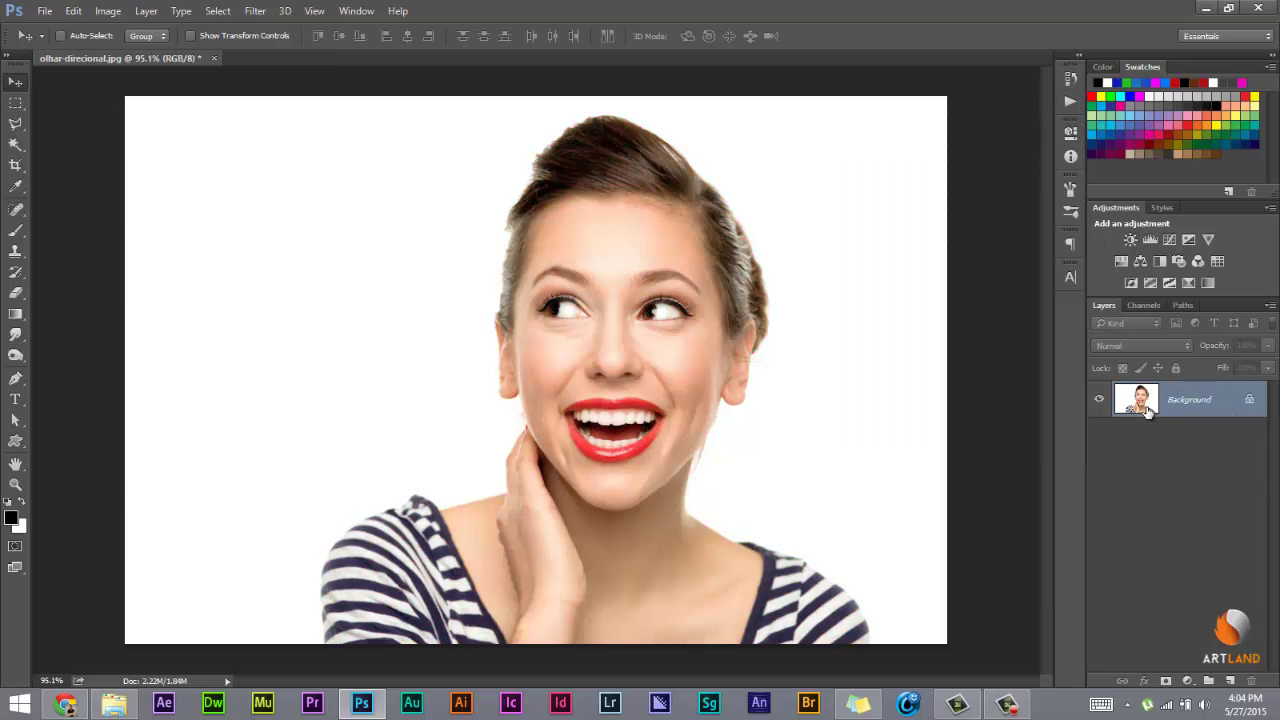
{"action": "left_click", "coordinate": [1139, 261]}
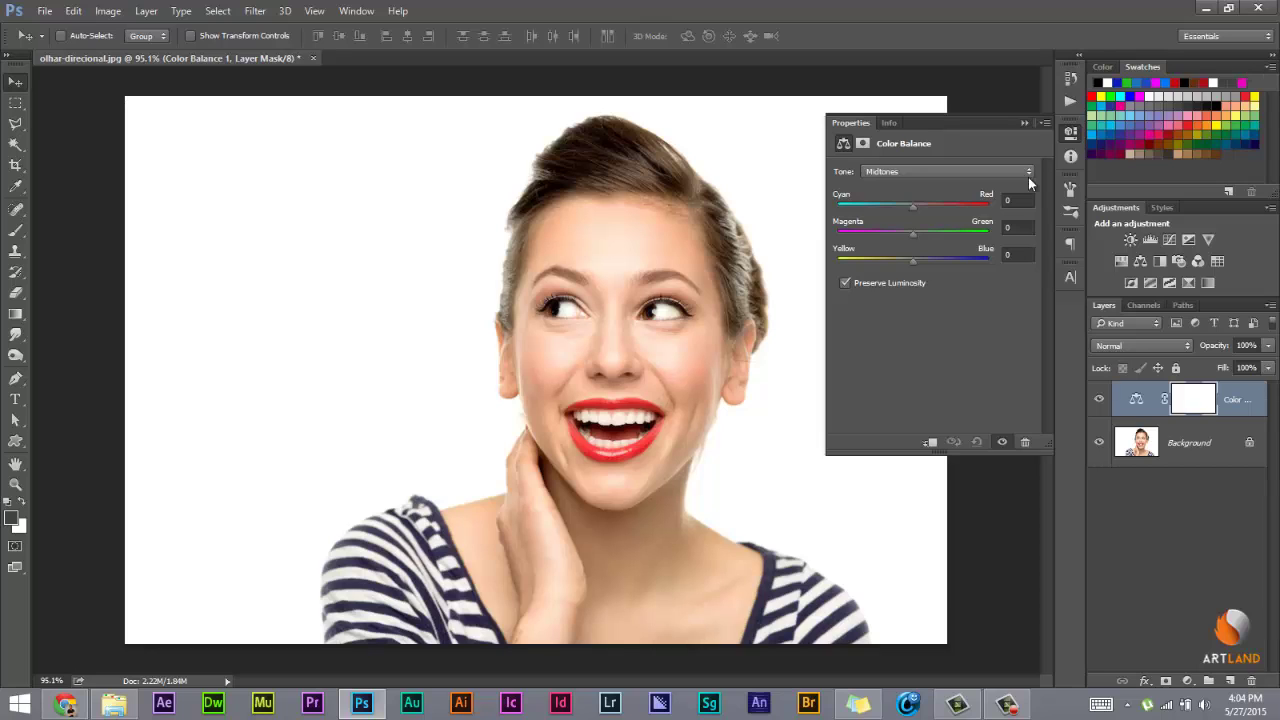
{"action": "left_click_drag", "start_coordinate": [909, 205], "coordinate": [962, 203]}
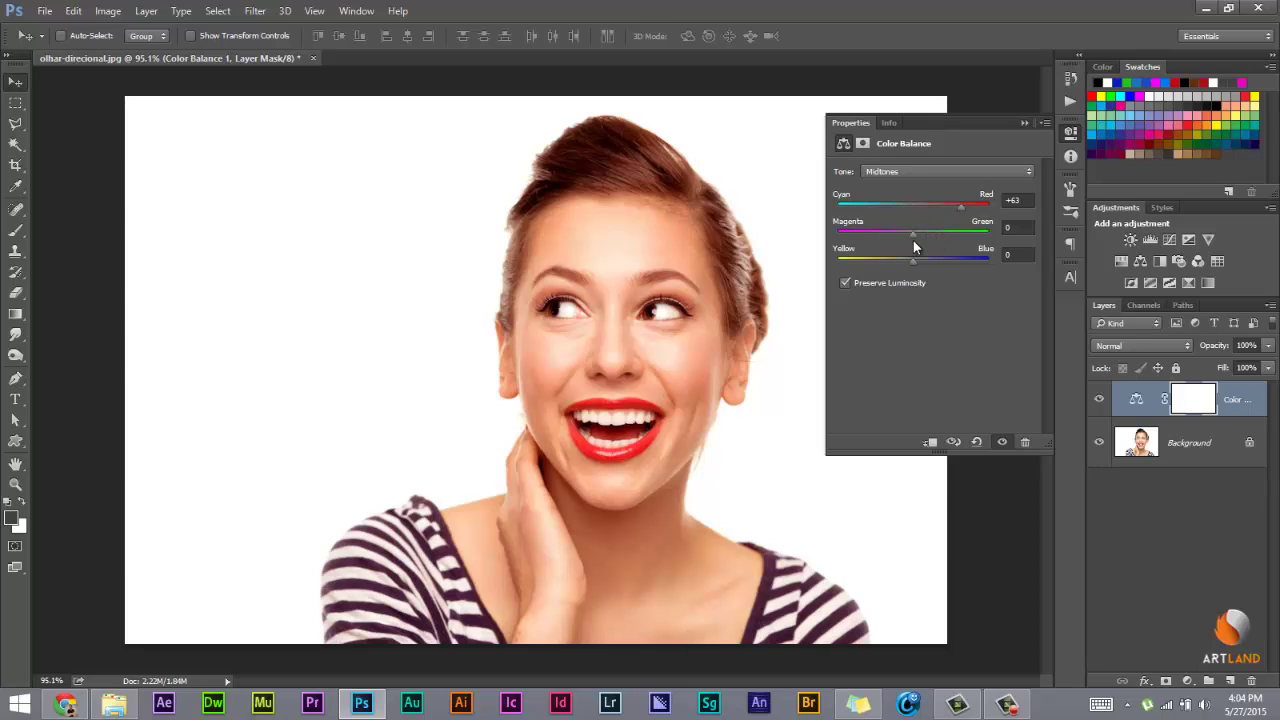
{"action": "mouse_move", "coordinate": [911, 233]}
{"action": "left_mouse_down"}
{"action": "mouse_move", "coordinate": [869, 230]}
{"action": "mouse_move", "coordinate": [984, 243]}
{"action": "mouse_move", "coordinate": [884, 245]}
{"action": "mouse_move", "coordinate": [893, 252]}
{"action": "left_mouse_up"}
{"action": "left_click_drag", "start_coordinate": [910, 264], "coordinate": [868, 272]}
{"action": "left_click", "coordinate": [1022, 121]}
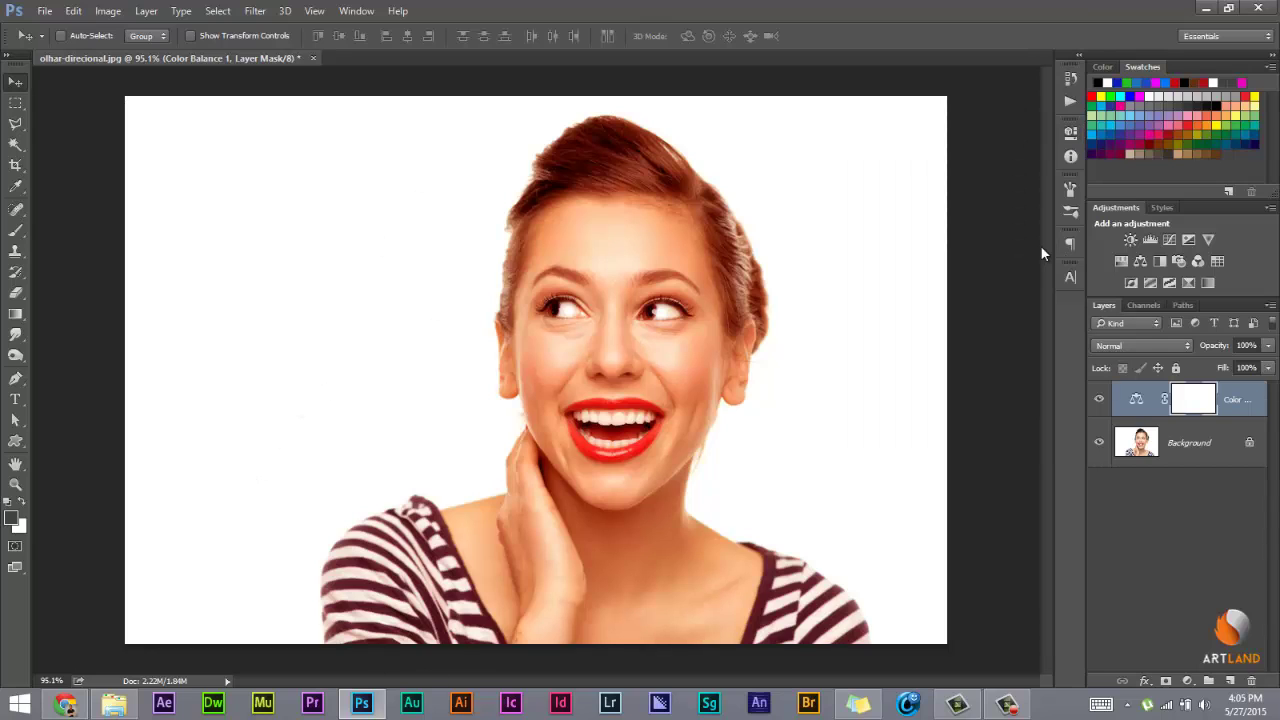
Step: Swap Color Balance for a default Black & White layer and toggle its visibility to compare
{"action": "key", "text": "Delete"}
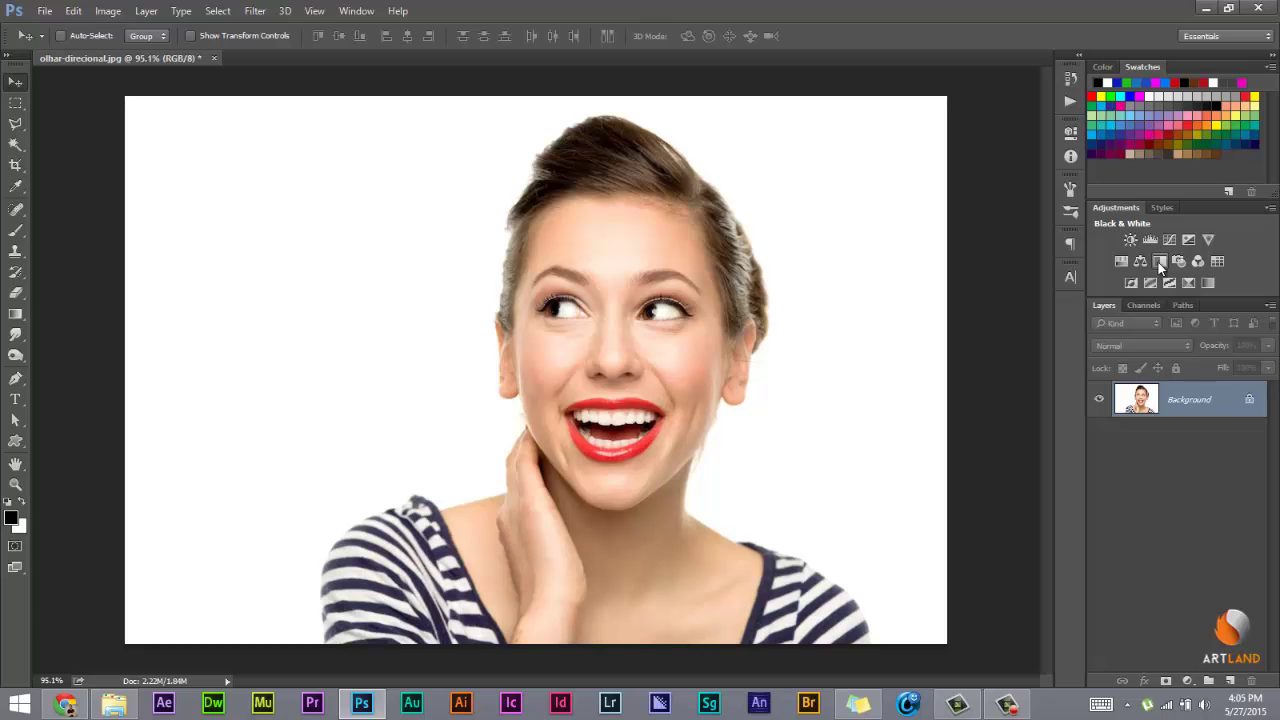
{"action": "left_click", "coordinate": [1158, 262]}
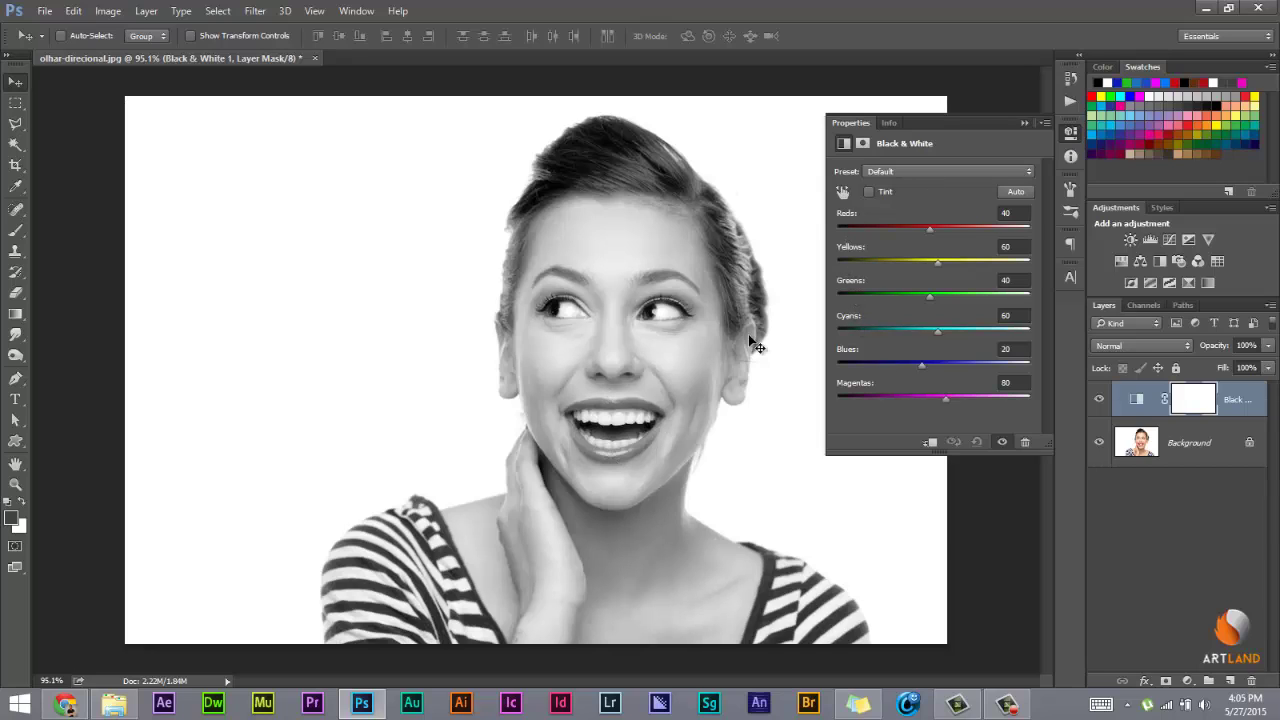
{"action": "left_click", "coordinate": [1099, 399]}
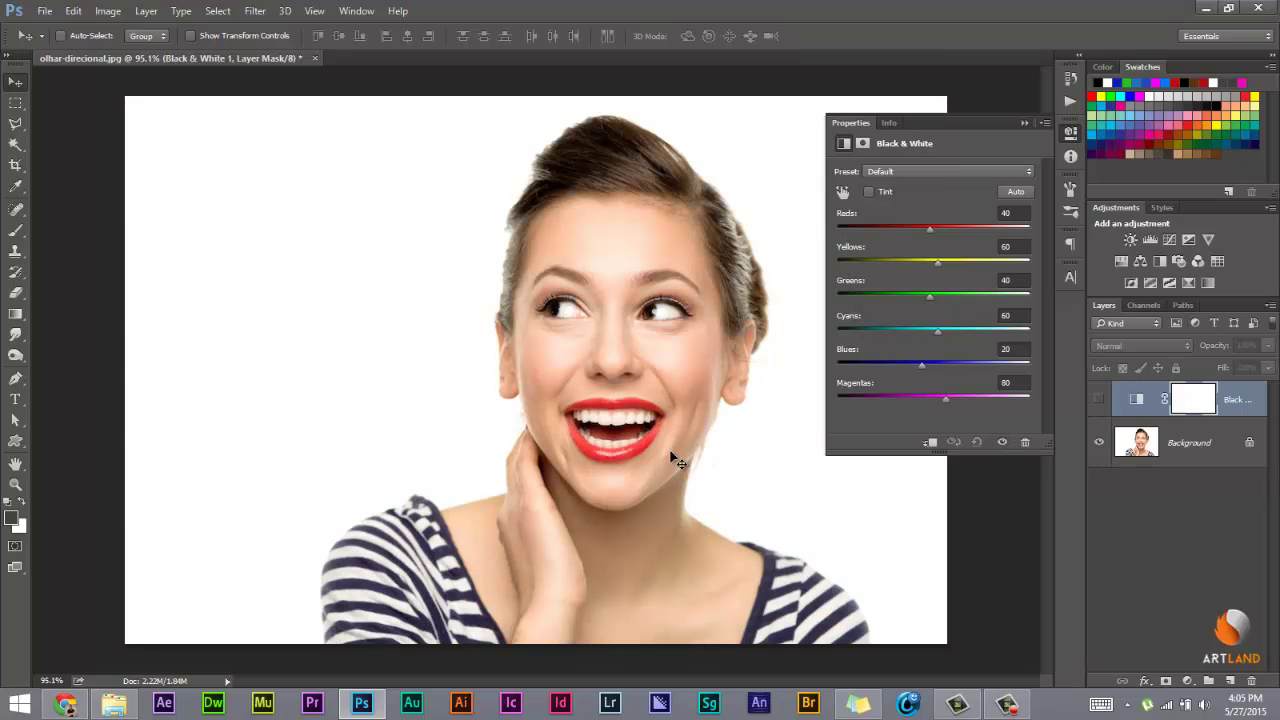
{"action": "left_click", "coordinate": [1002, 441]}
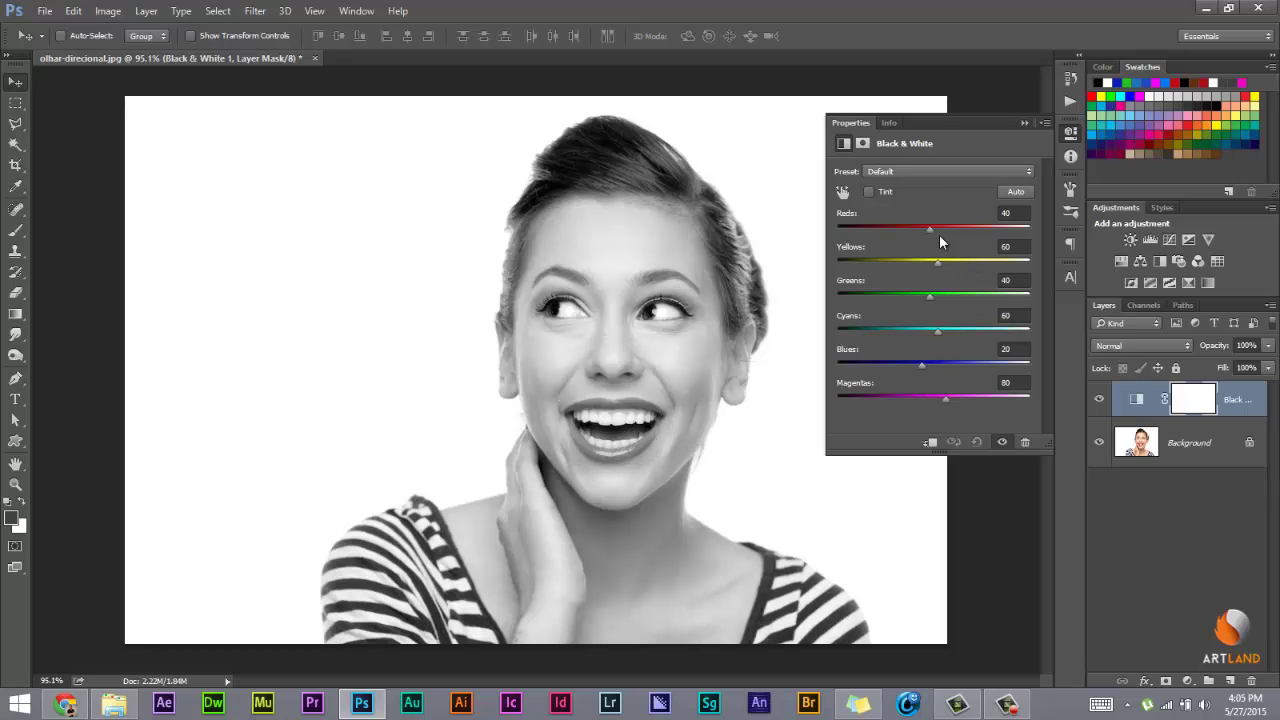
Step: Set the Black & White mix to Reds 91 and Blues 290, lightening skin and lips
{"action": "left_click_drag", "start_coordinate": [930, 229], "coordinate": [904, 234]}
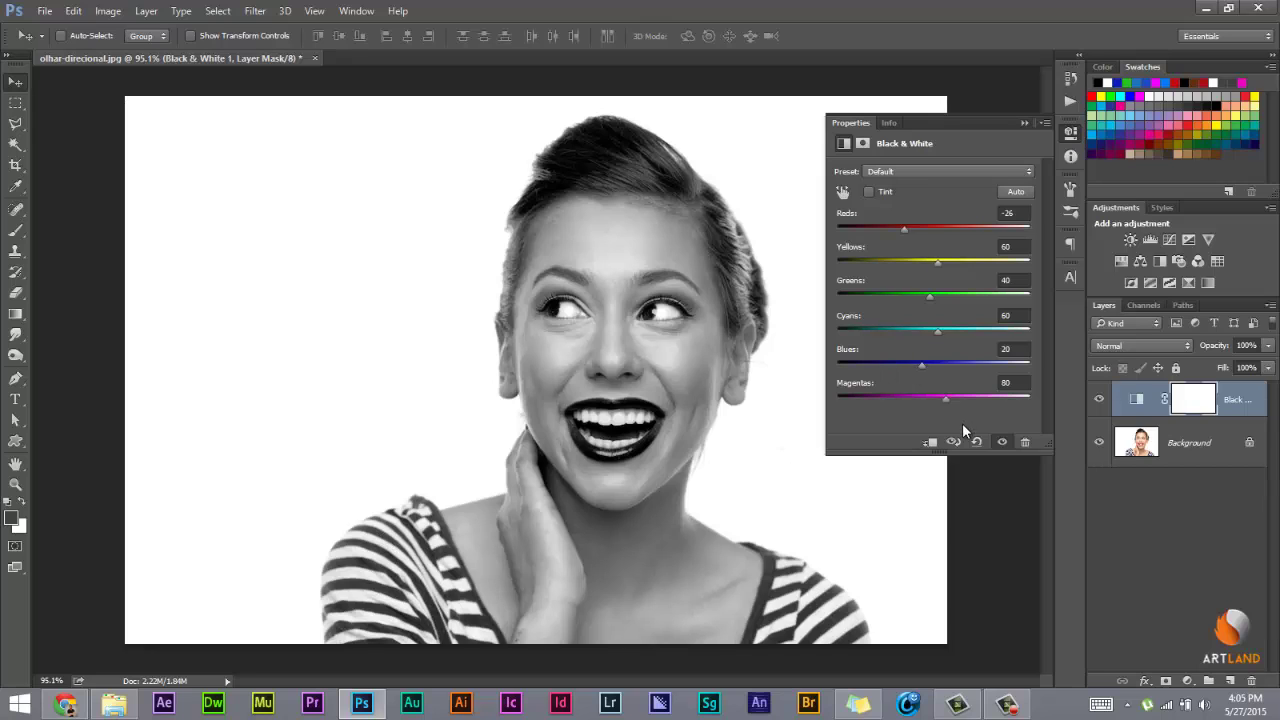
{"action": "left_click_drag", "start_coordinate": [914, 365], "coordinate": [847, 368]}
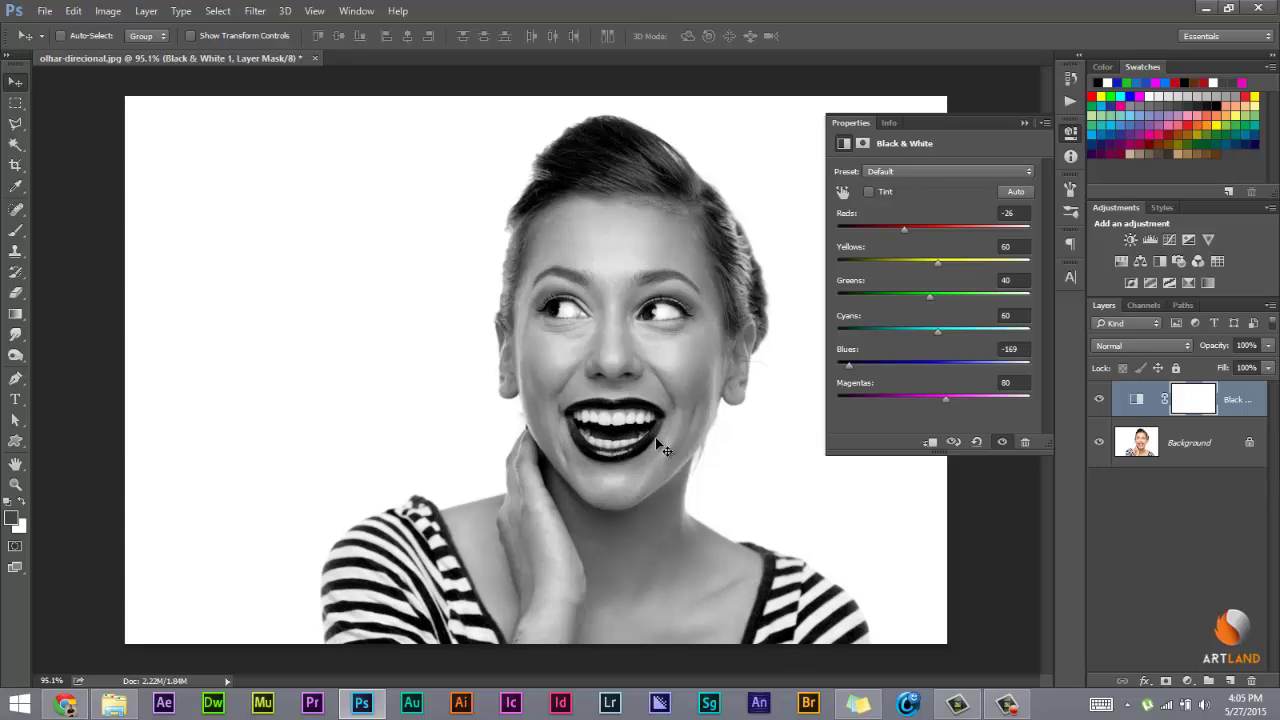
{"action": "mouse_move", "coordinate": [929, 227]}
{"action": "left_mouse_down"}
{"action": "mouse_move", "coordinate": [846, 262]}
{"action": "mouse_move", "coordinate": [1054, 252]}
{"action": "mouse_move", "coordinate": [869, 265]}
{"action": "mouse_move", "coordinate": [893, 252]}
{"action": "mouse_move", "coordinate": [885, 244]}
{"action": "left_mouse_up"}
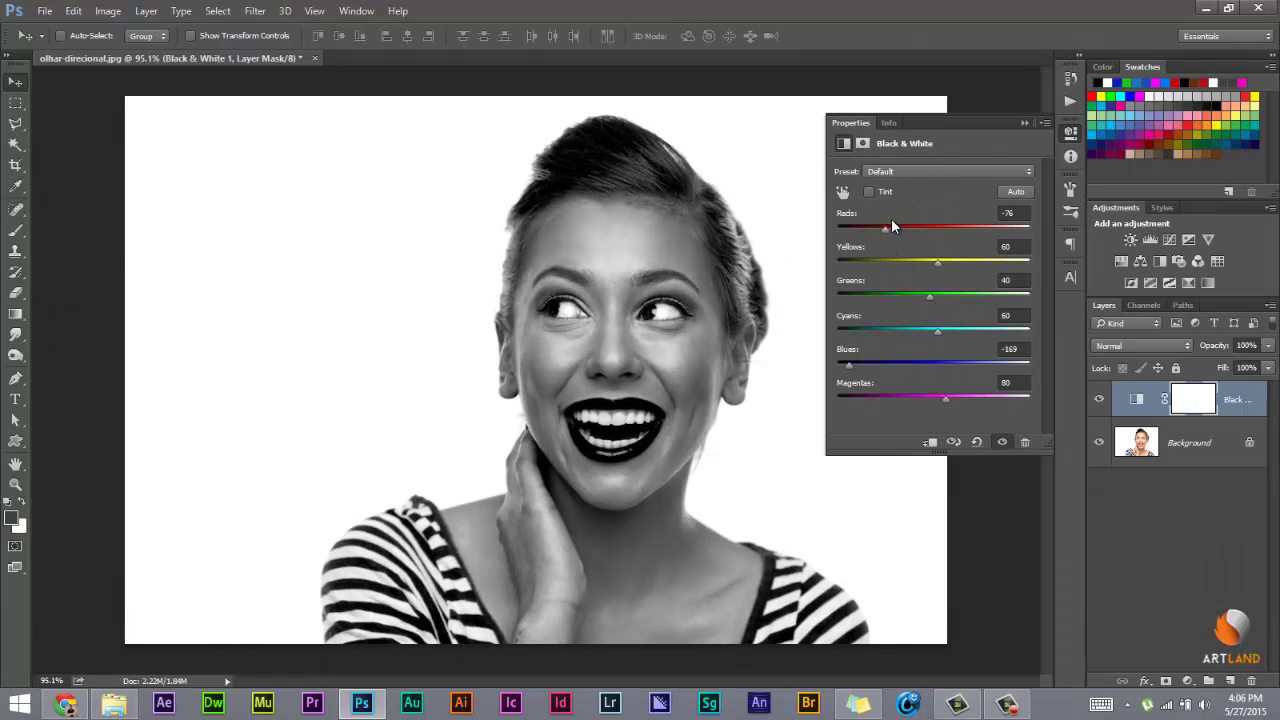
{"action": "mouse_move", "coordinate": [885, 228]}
{"action": "left_mouse_down"}
{"action": "mouse_move", "coordinate": [921, 227]}
{"action": "mouse_move", "coordinate": [906, 233]}
{"action": "left_mouse_up"}
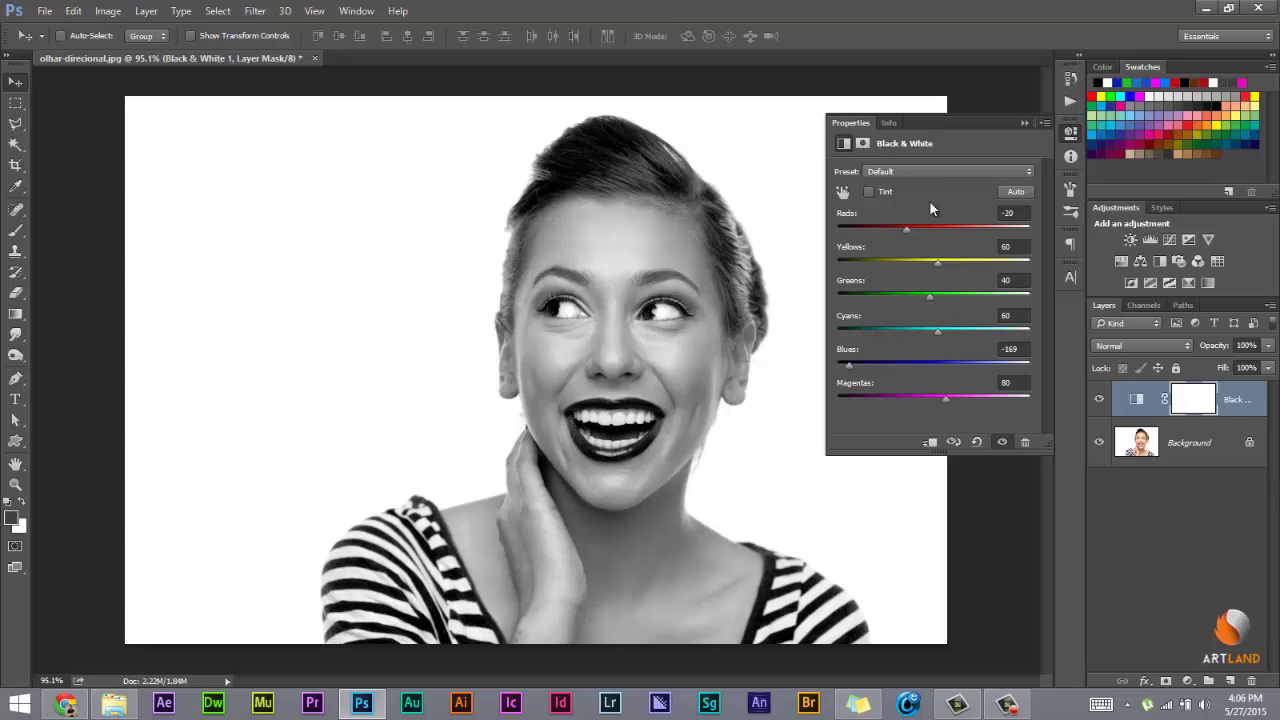
{"action": "left_click_drag", "start_coordinate": [906, 229], "coordinate": [950, 229]}
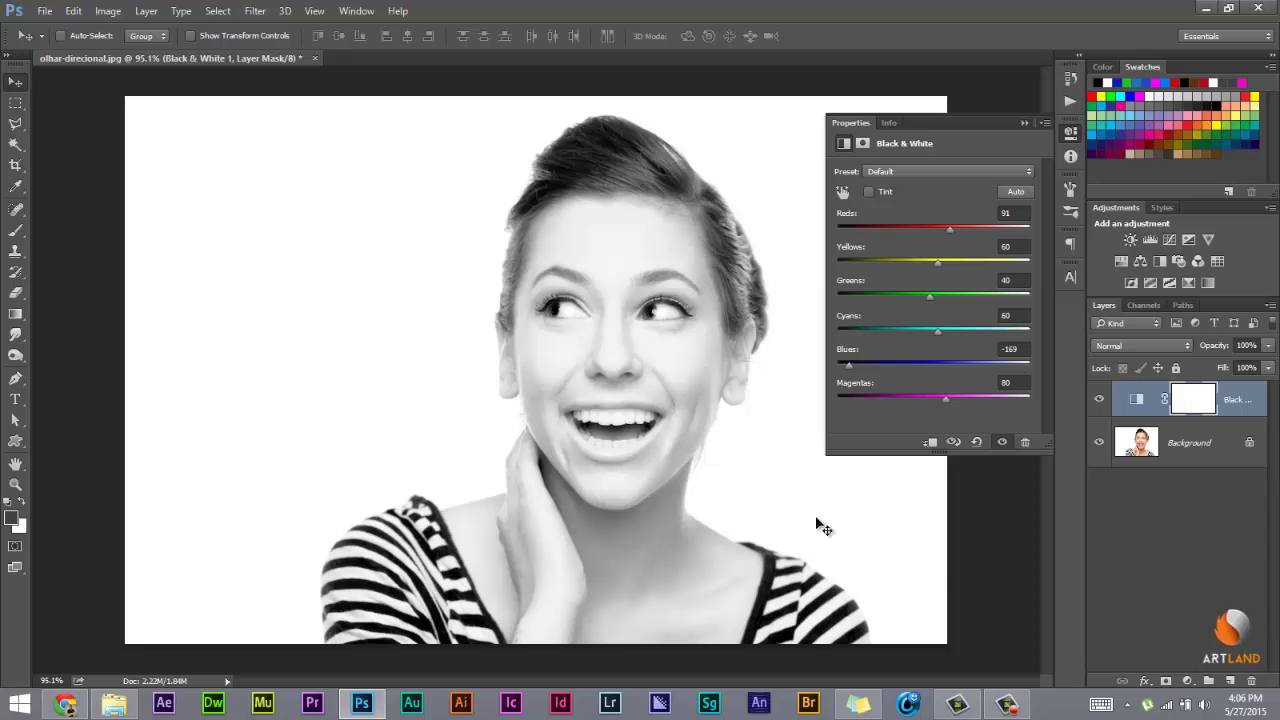
{"action": "mouse_move", "coordinate": [853, 366]}
{"action": "left_mouse_down"}
{"action": "mouse_move", "coordinate": [1059, 343]}
{"action": "mouse_move", "coordinate": [1026, 363]}
{"action": "left_mouse_up"}
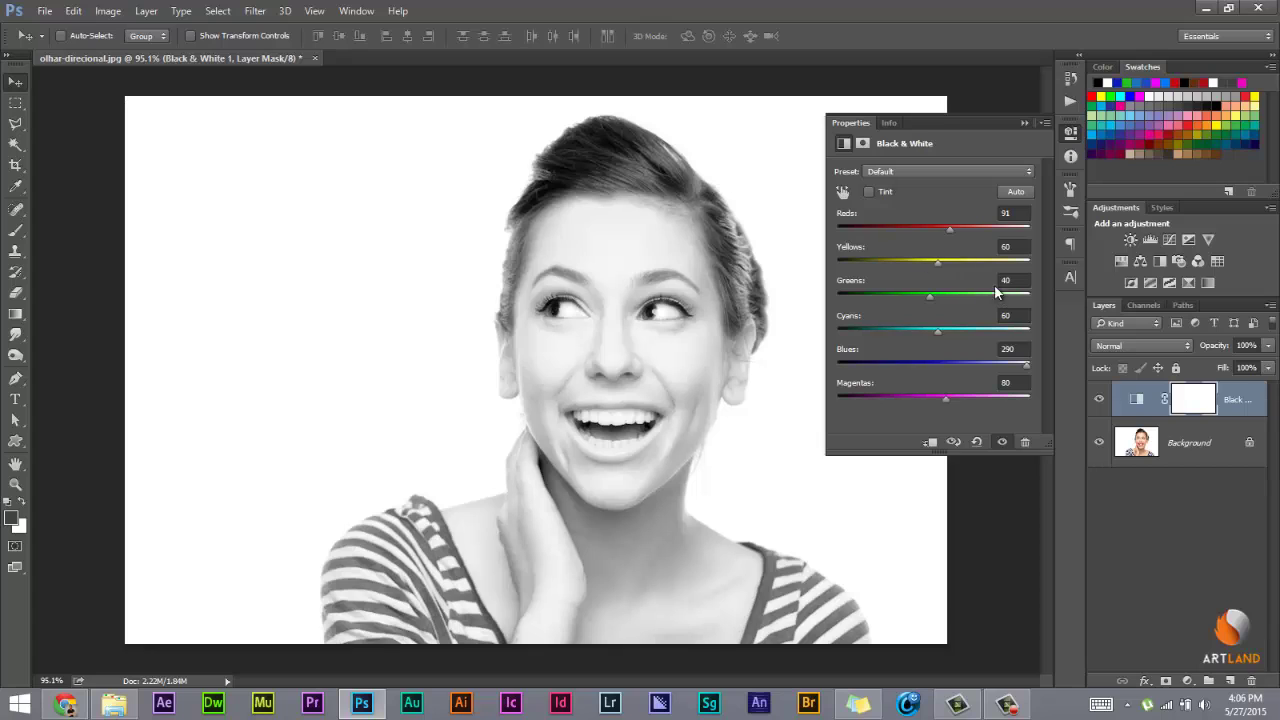
{"action": "left_click", "coordinate": [1026, 123]}
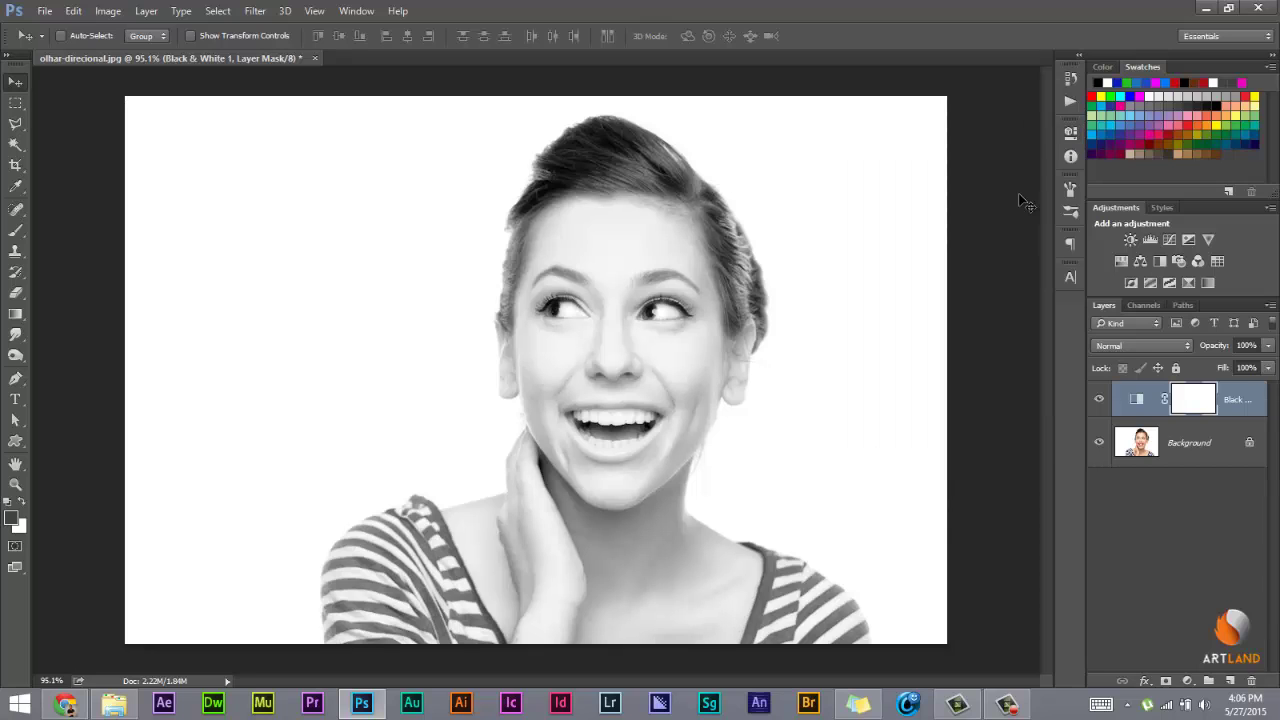
Step: Swap Black & White for a Photo Filter layer using Warming Filter (85) at 69% density
{"action": "key", "text": "Delete"}
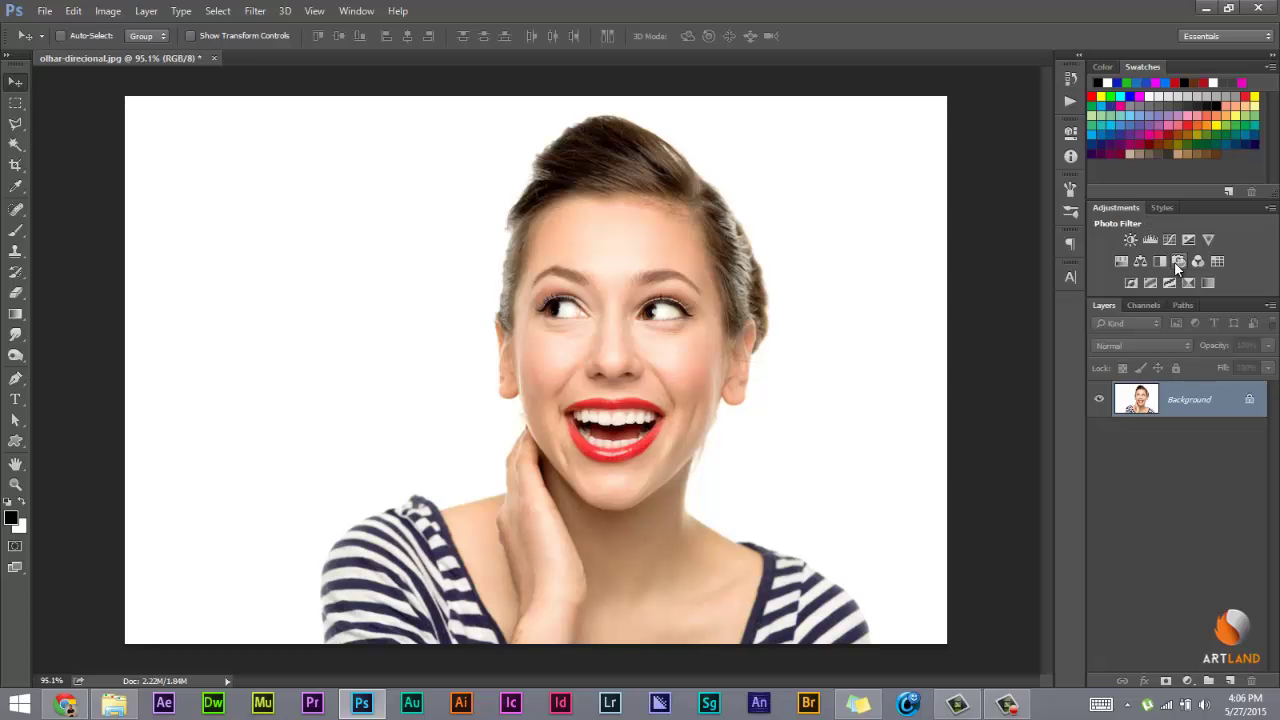
{"action": "left_click", "coordinate": [1176, 262]}
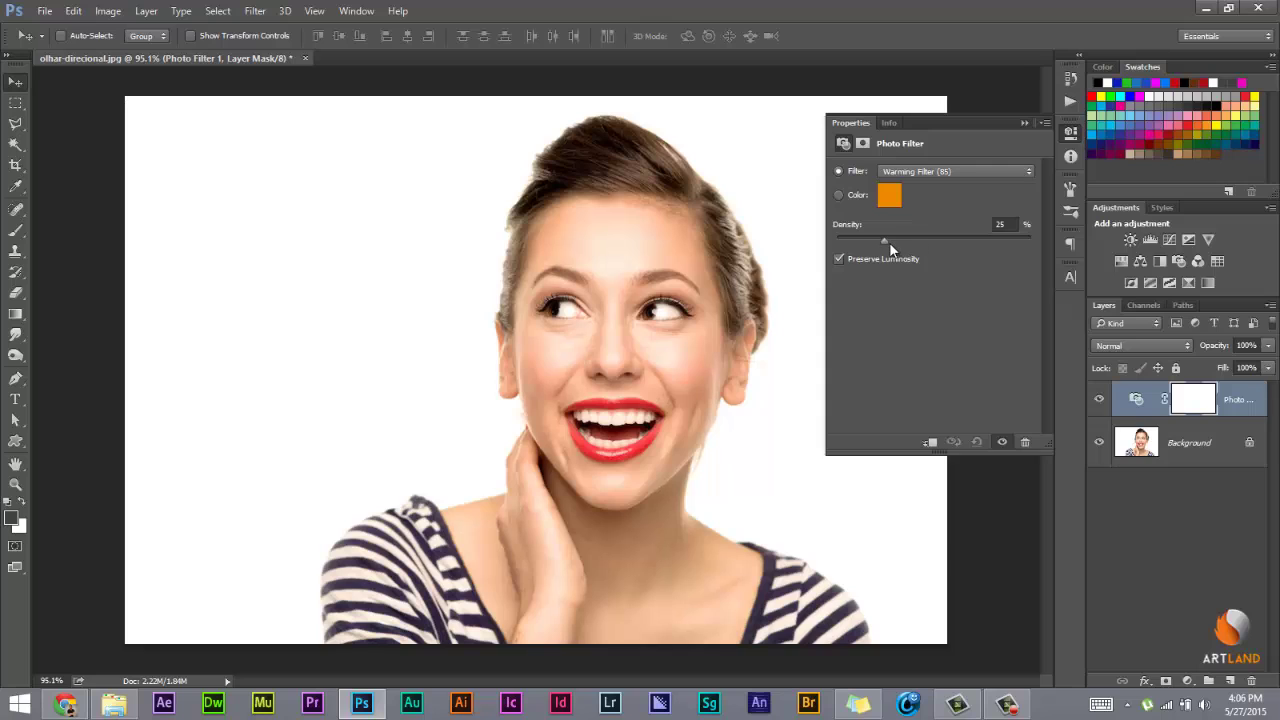
{"action": "mouse_move", "coordinate": [912, 258]}
{"action": "left_mouse_down"}
{"action": "mouse_move", "coordinate": [849, 258]}
{"action": "mouse_move", "coordinate": [853, 245]}
{"action": "left_mouse_up"}
{"action": "left_click", "coordinate": [932, 172]}
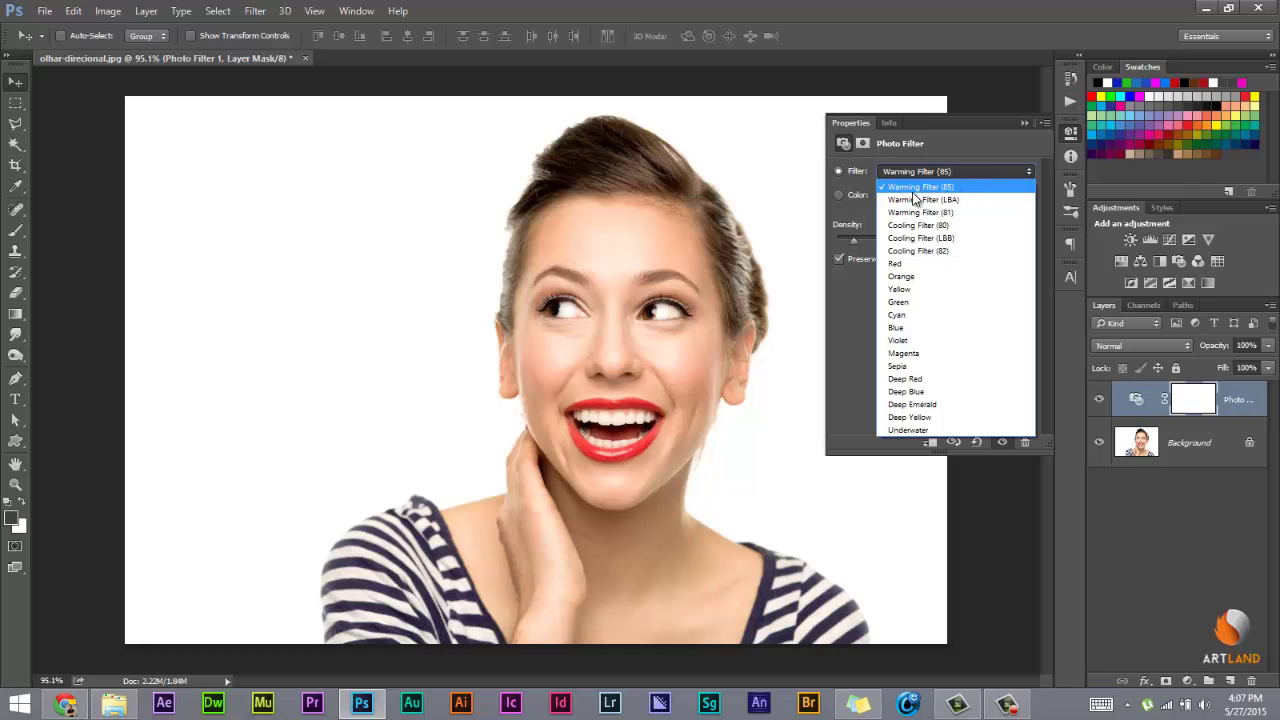
{"action": "left_click", "coordinate": [922, 175]}
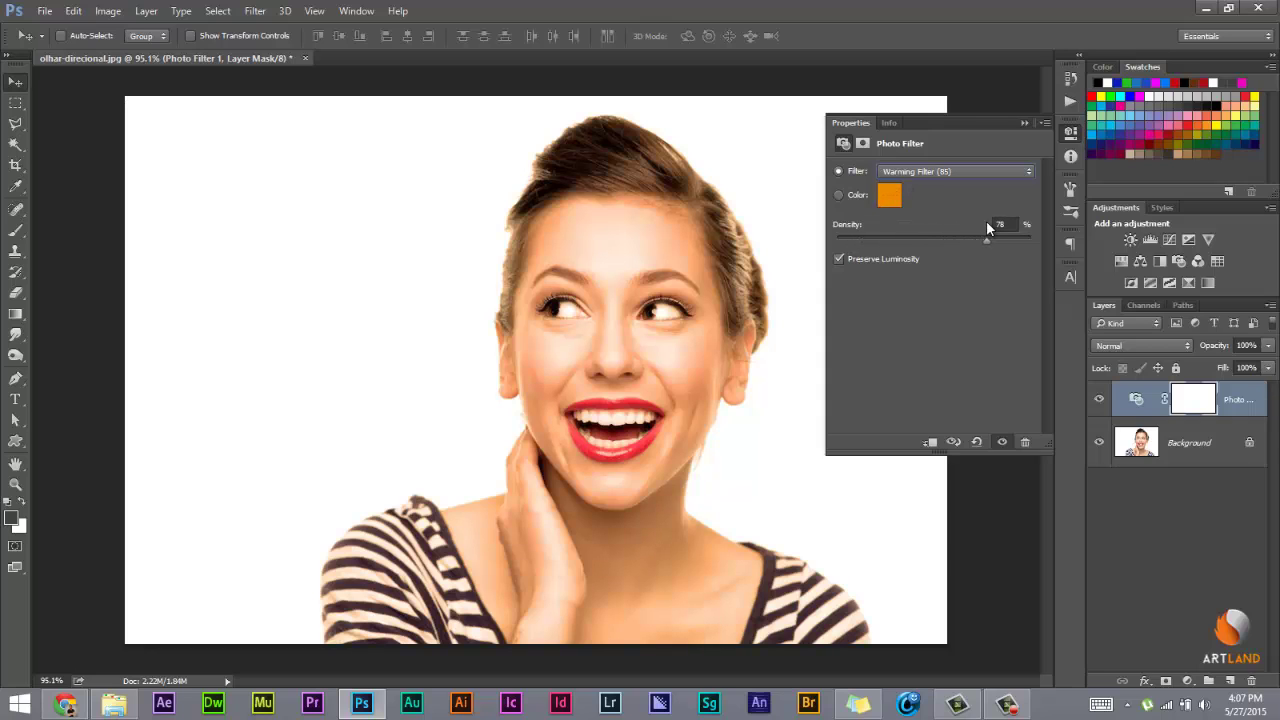
{"action": "left_click_drag", "start_coordinate": [986, 238], "coordinate": [1004, 238]}
Step: Try Cooling Filter (80) at reduced density, then delete the Photo Filter layer
{"action": "left_click", "coordinate": [983, 171]}
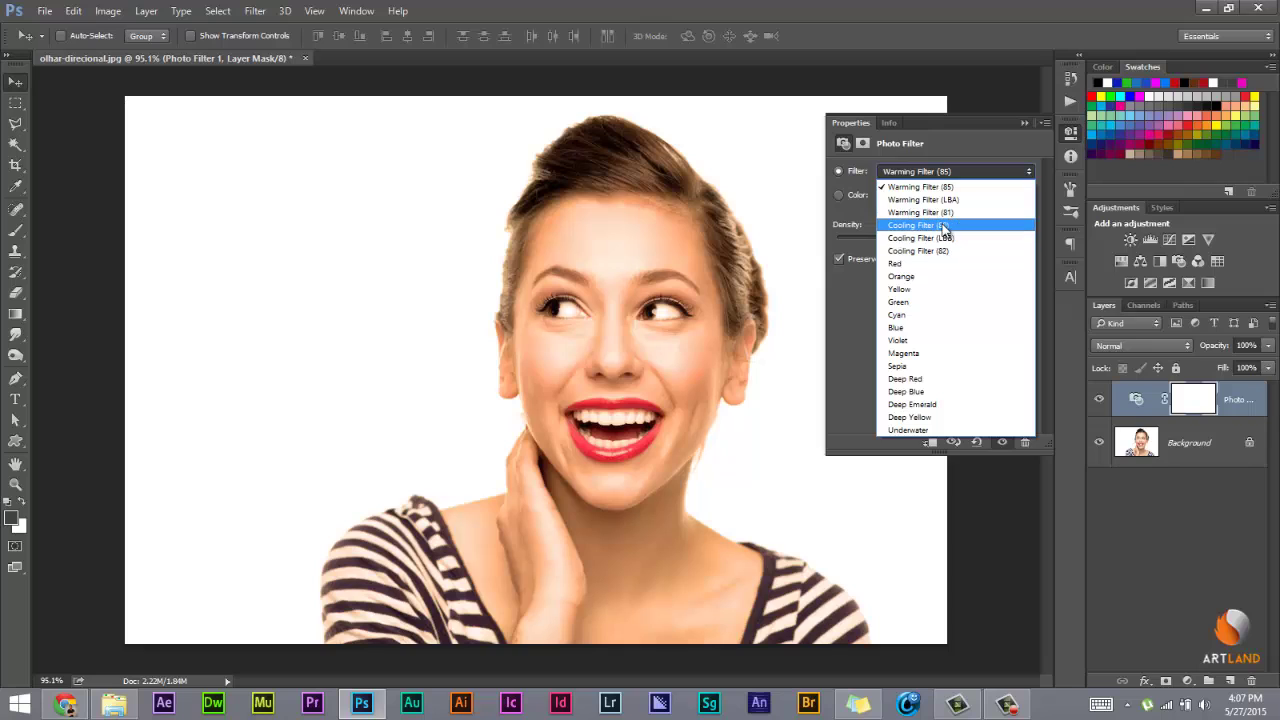
{"action": "left_click", "coordinate": [940, 226]}
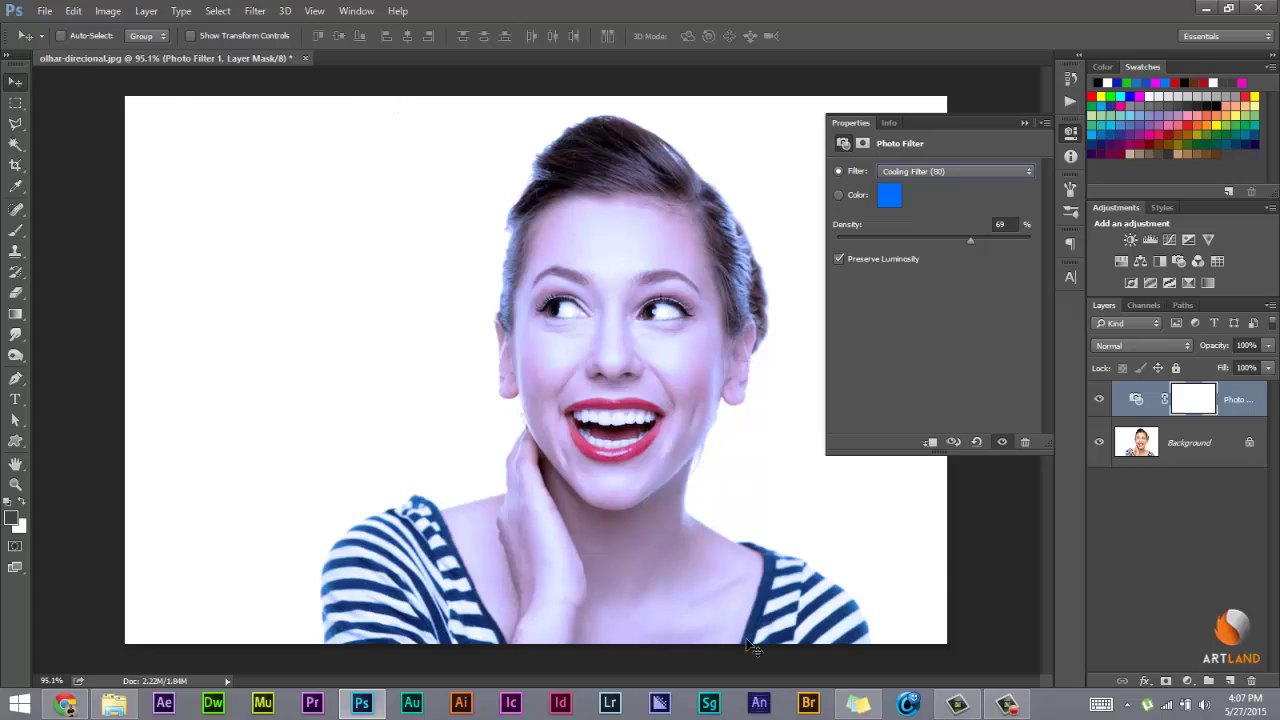
{"action": "left_click", "coordinate": [912, 241]}
{"action": "left_click_drag", "start_coordinate": [1025, 241], "coordinate": [930, 238]}
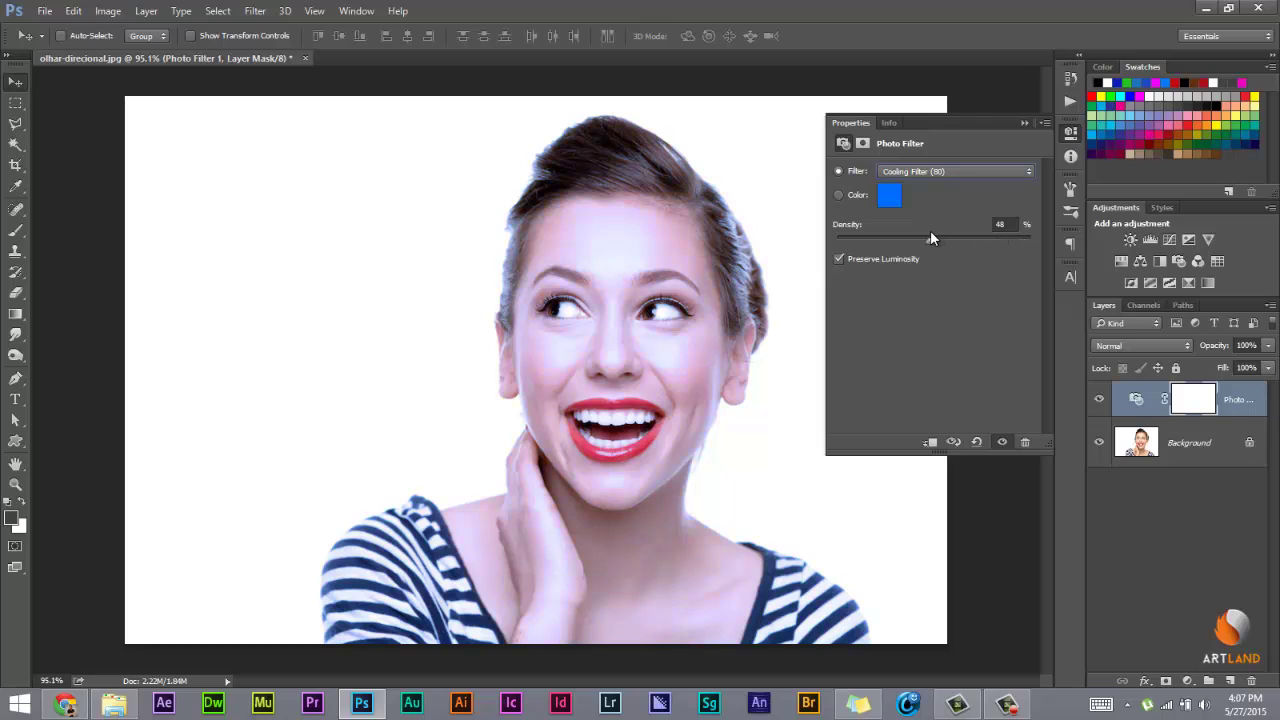
{"action": "left_click", "coordinate": [1023, 122]}
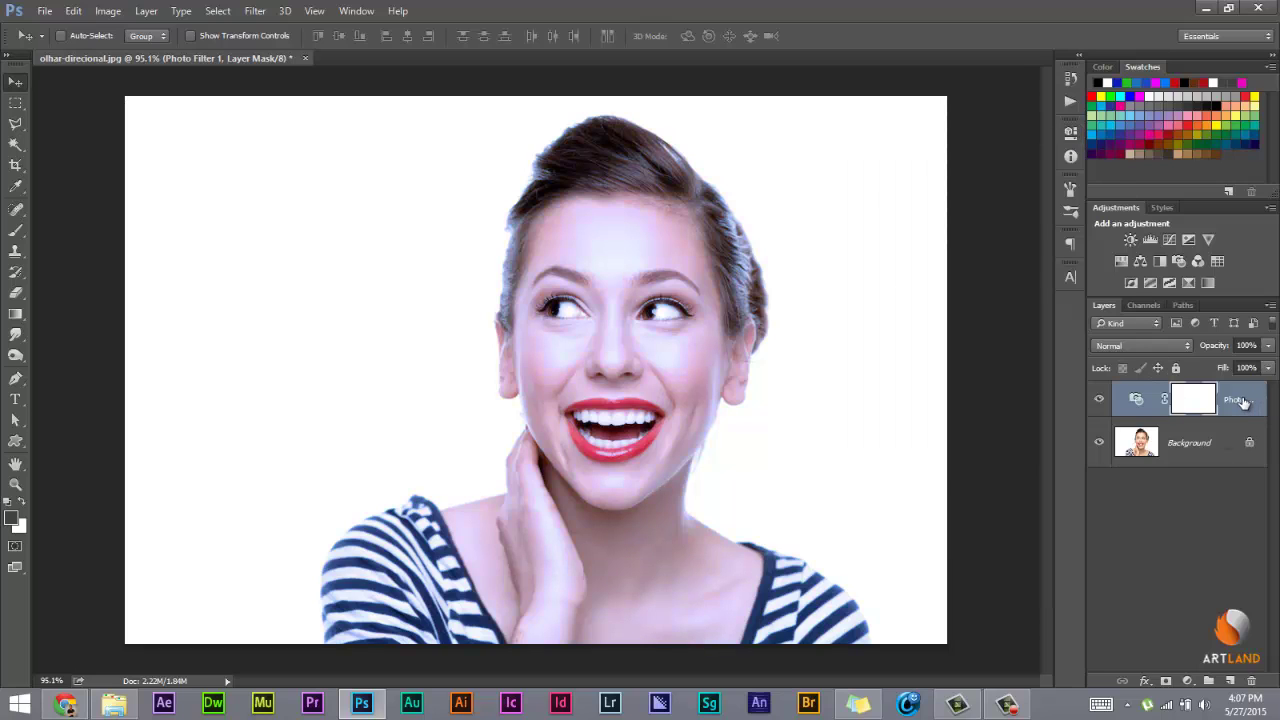
{"action": "key", "text": "Delete"}
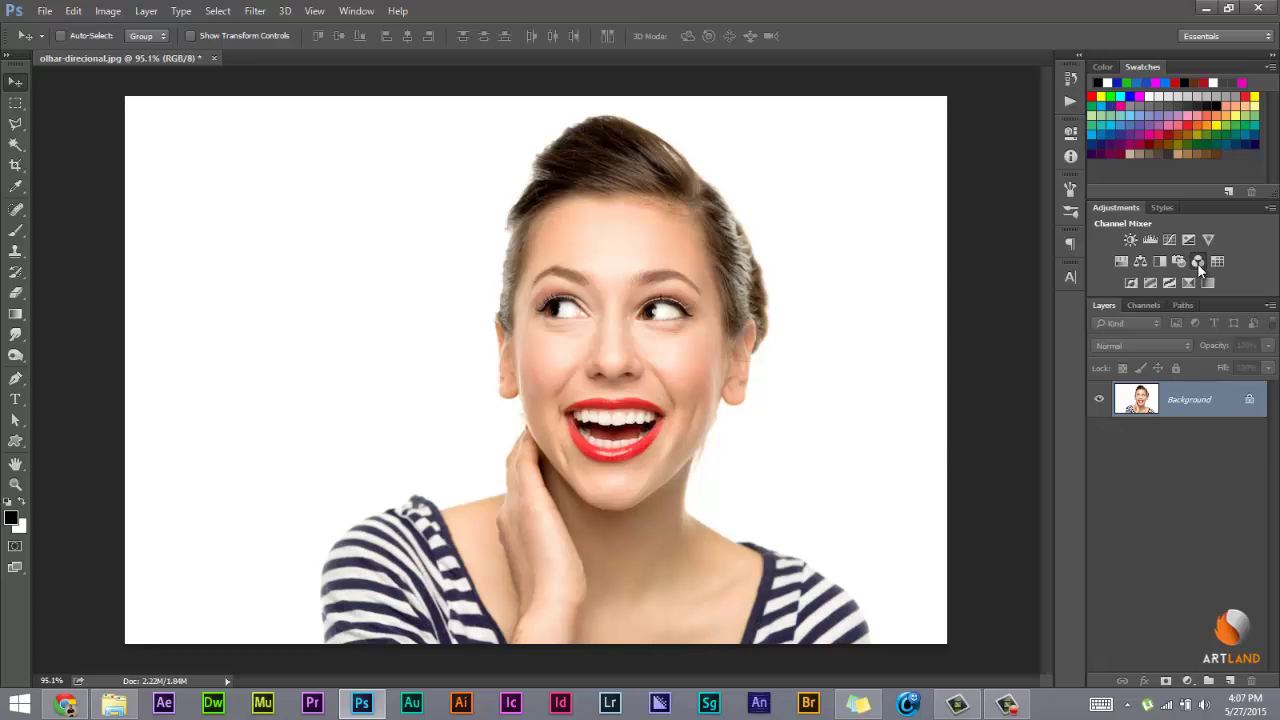
Step: Add a Channel Mixer layer with Red output from Red 58, Green 60, Blue -30
{"action": "left_click", "coordinate": [1197, 261]}
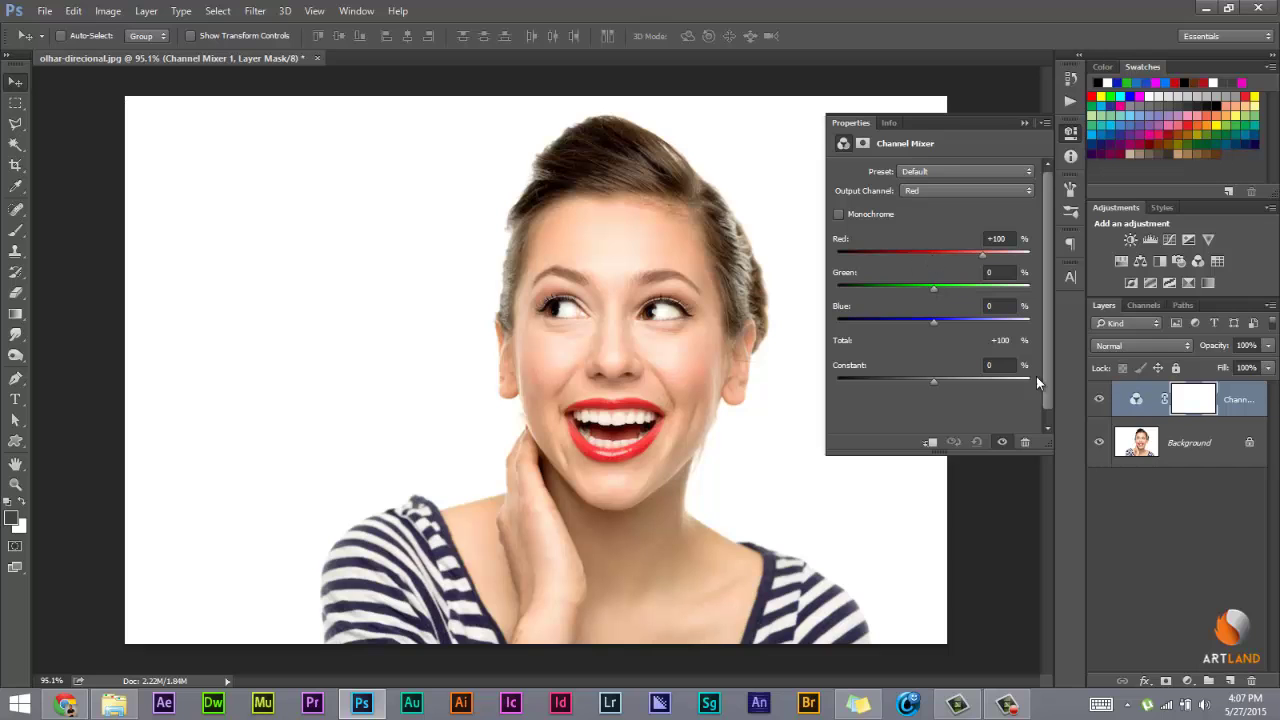
{"action": "left_click_drag", "start_coordinate": [933, 318], "coordinate": [933, 323]}
{"action": "left_click_drag", "start_coordinate": [934, 322], "coordinate": [918, 324]}
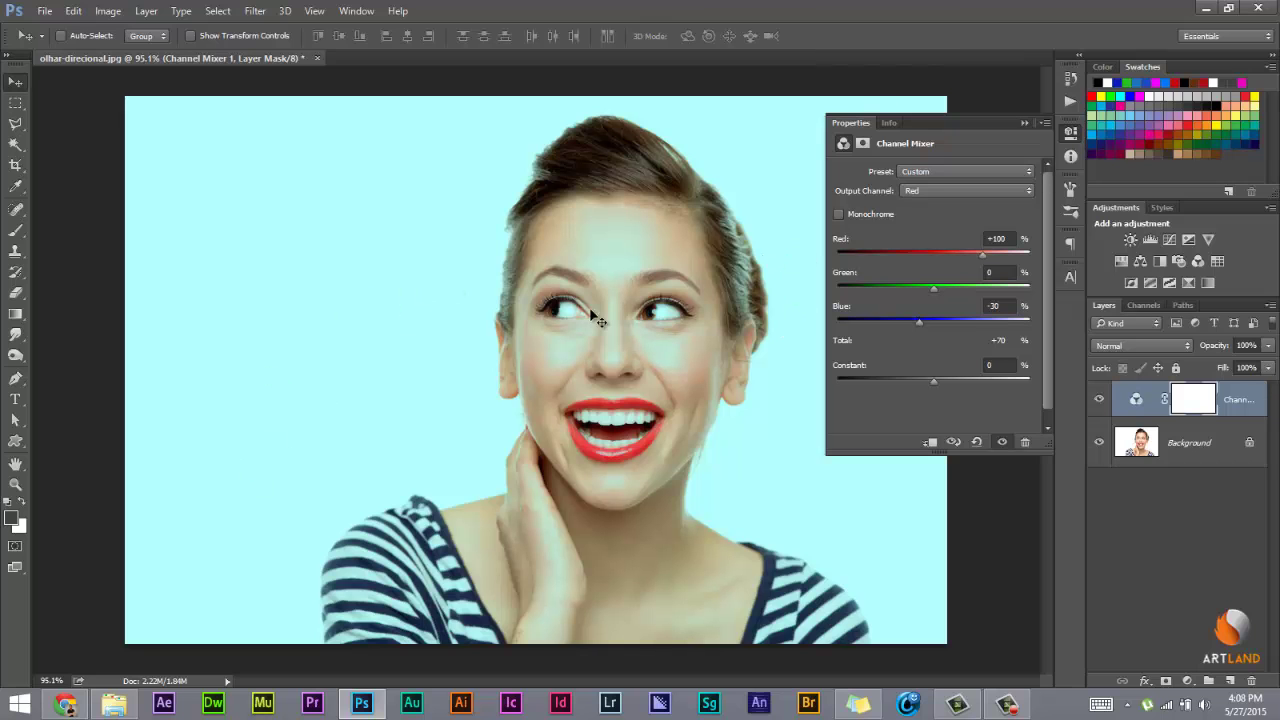
{"action": "mouse_move", "coordinate": [934, 290]}
{"action": "left_mouse_down"}
{"action": "mouse_move", "coordinate": [848, 297]}
{"action": "mouse_move", "coordinate": [987, 289]}
{"action": "mouse_move", "coordinate": [919, 292]}
{"action": "mouse_move", "coordinate": [962, 291]}
{"action": "mouse_move", "coordinate": [952, 257]}
{"action": "mouse_move", "coordinate": [1026, 253]}
{"action": "mouse_move", "coordinate": [961, 260]}
{"action": "left_mouse_up"}
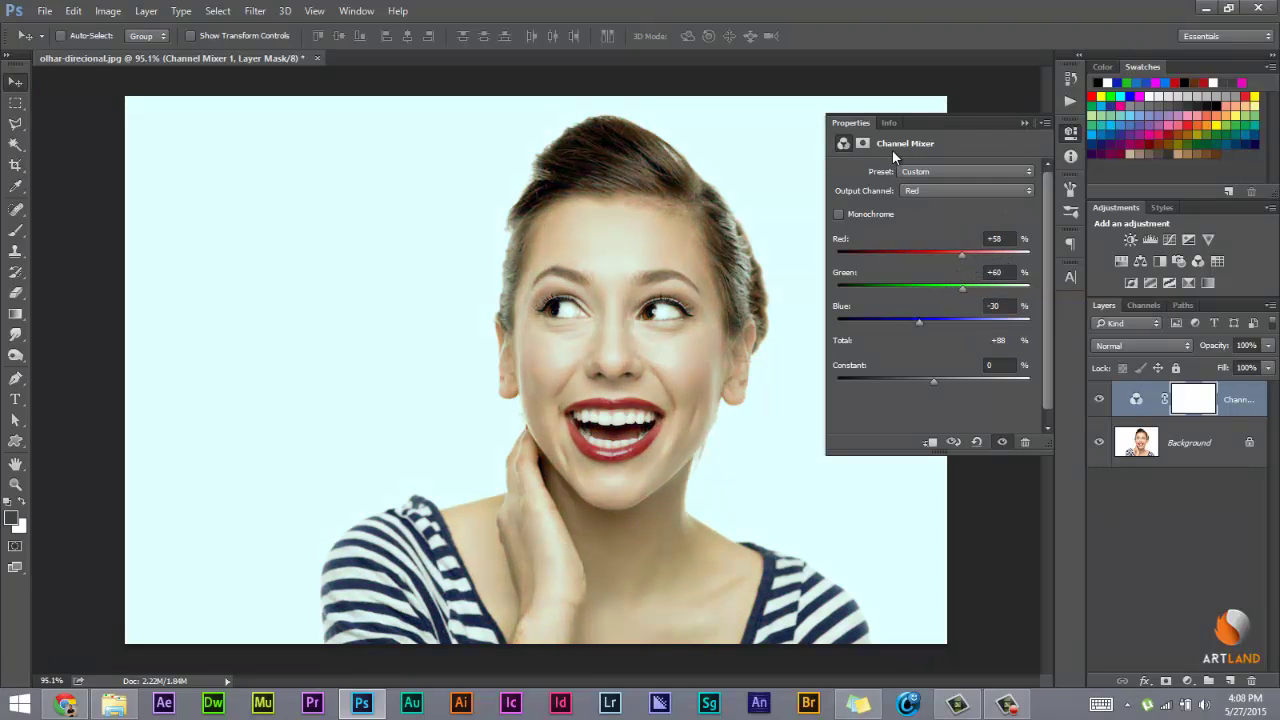
{"action": "left_click", "coordinate": [1024, 121]}
Step: Delete the Channel Mixer, add a trial Color Lookup layer, then remove it too
{"action": "key", "text": "Delete"}
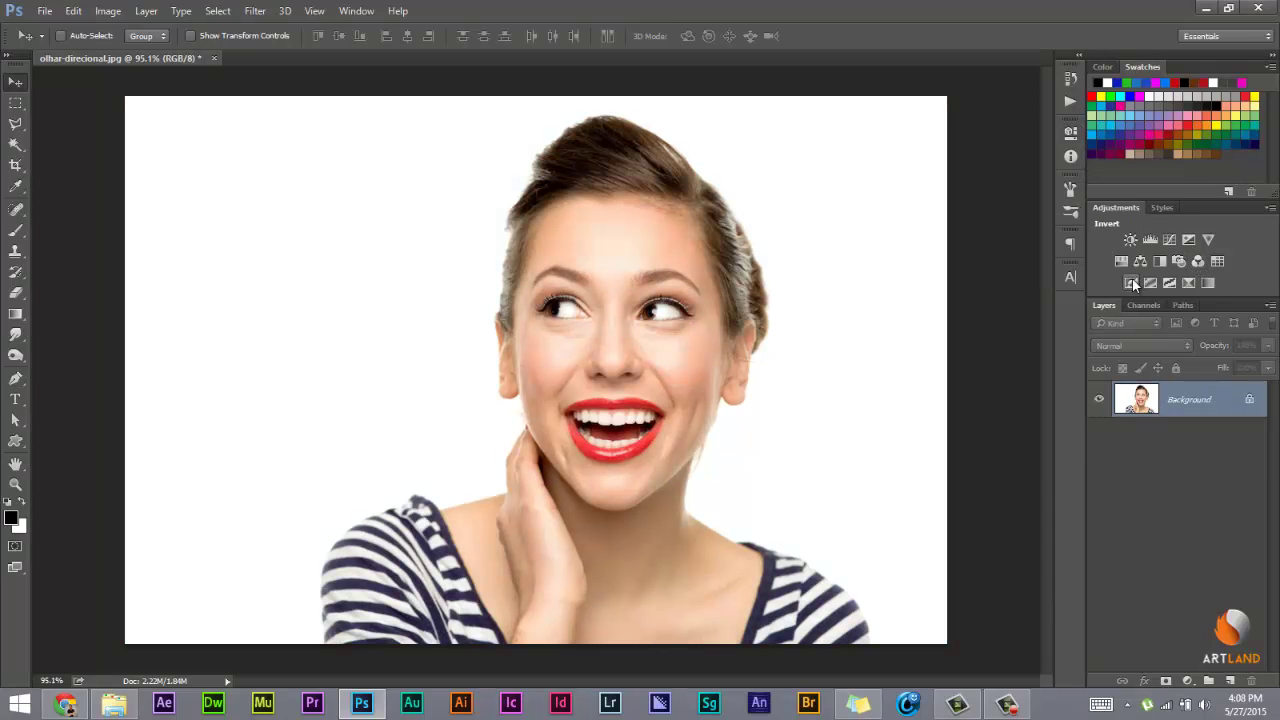
{"action": "left_click", "coordinate": [1217, 261]}
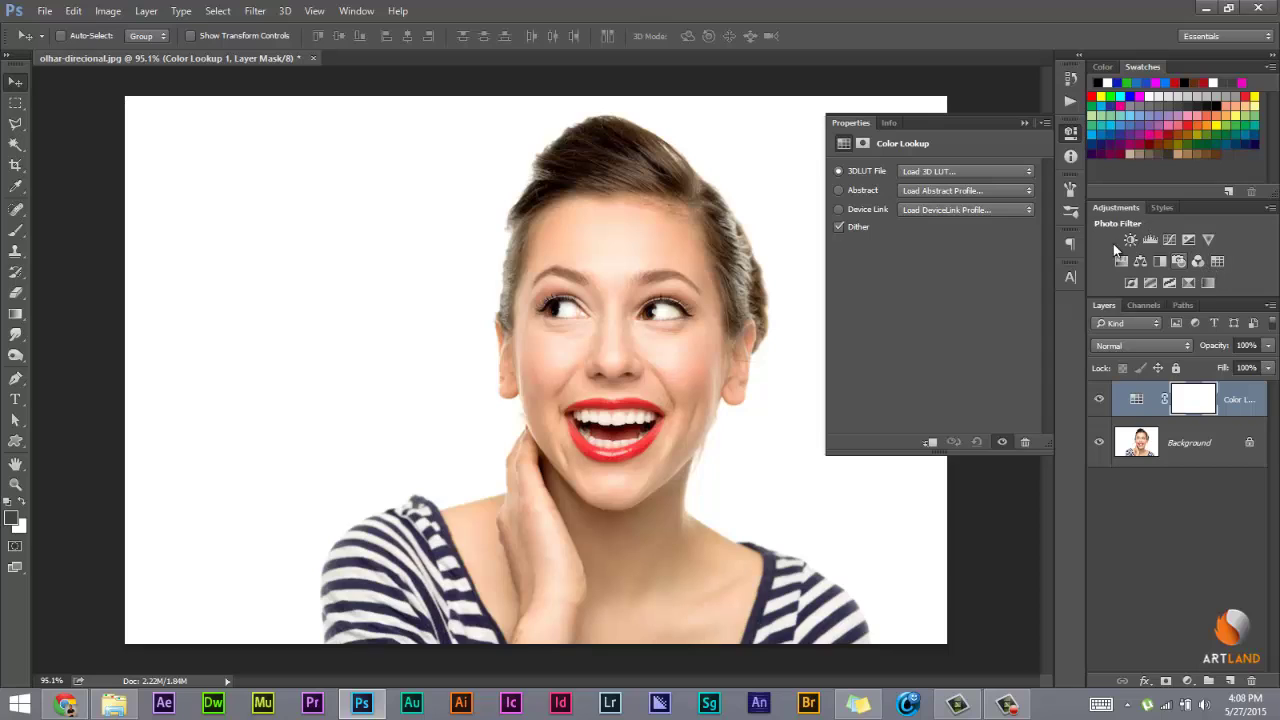
{"action": "left_click", "coordinate": [1022, 123]}
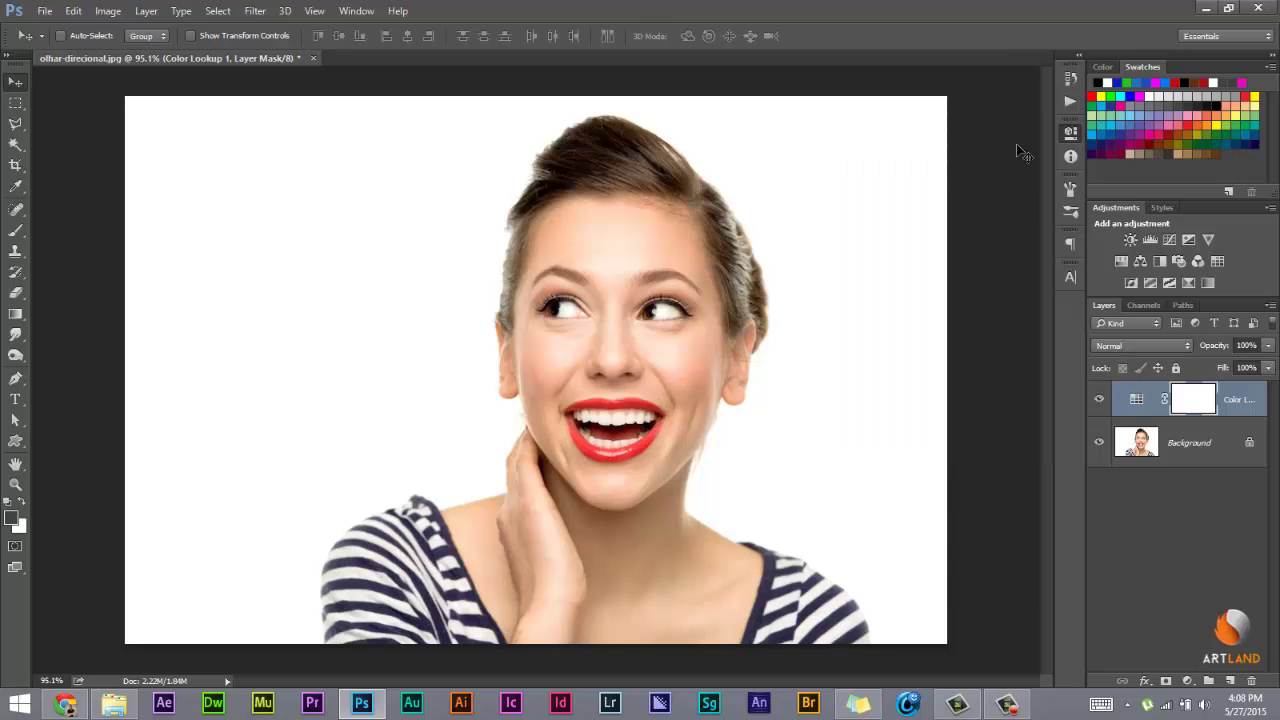
{"action": "key", "text": "ctrl+z"}
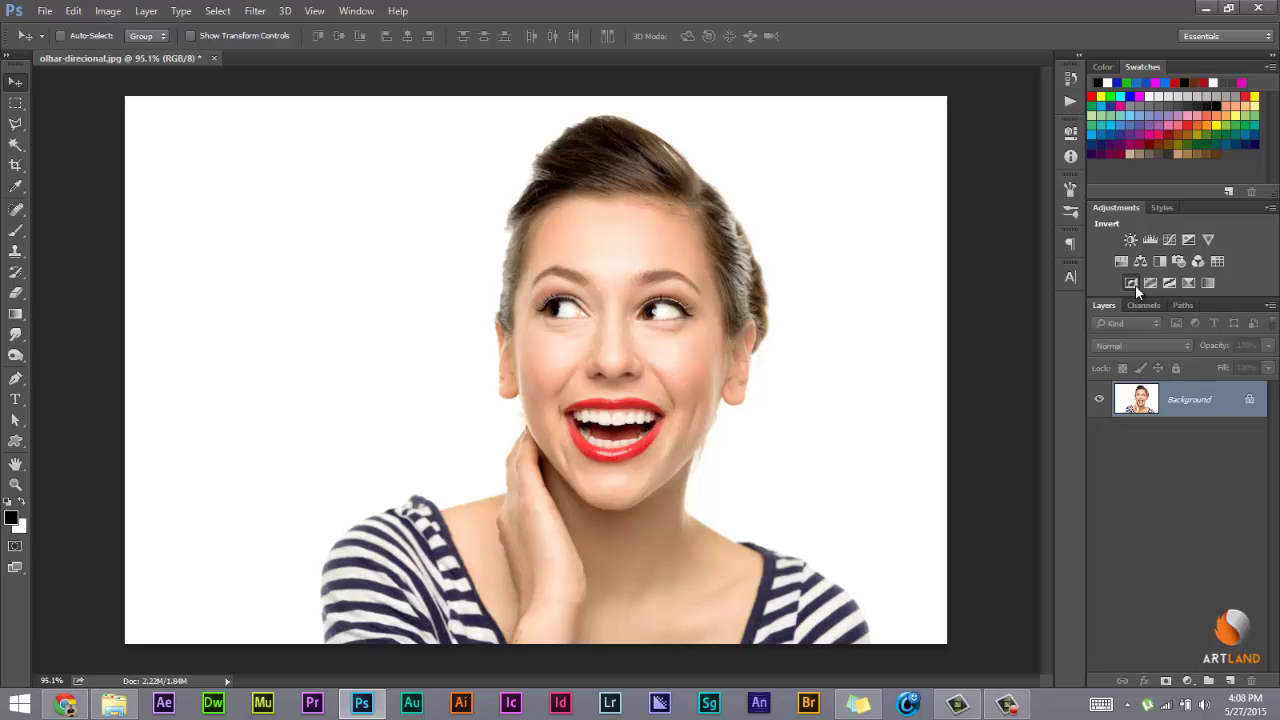
{"action": "left_click", "coordinate": [1134, 284]}
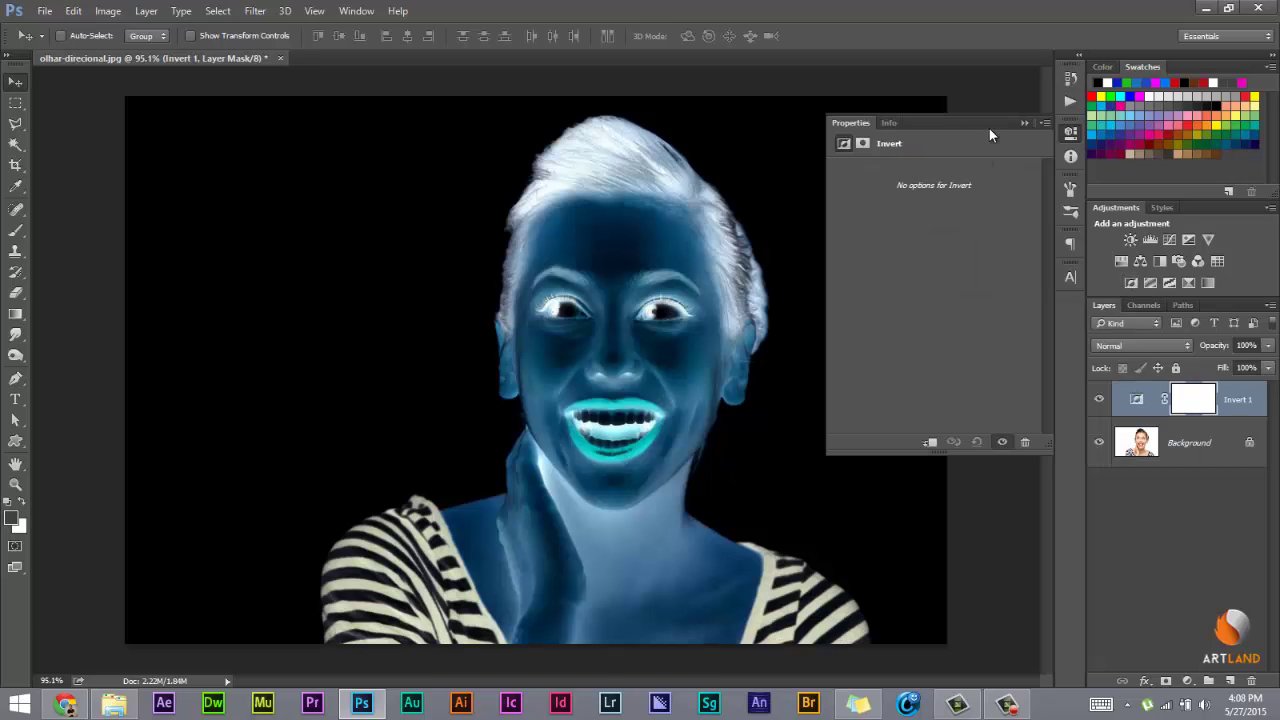
{"action": "left_click", "coordinate": [1021, 117]}
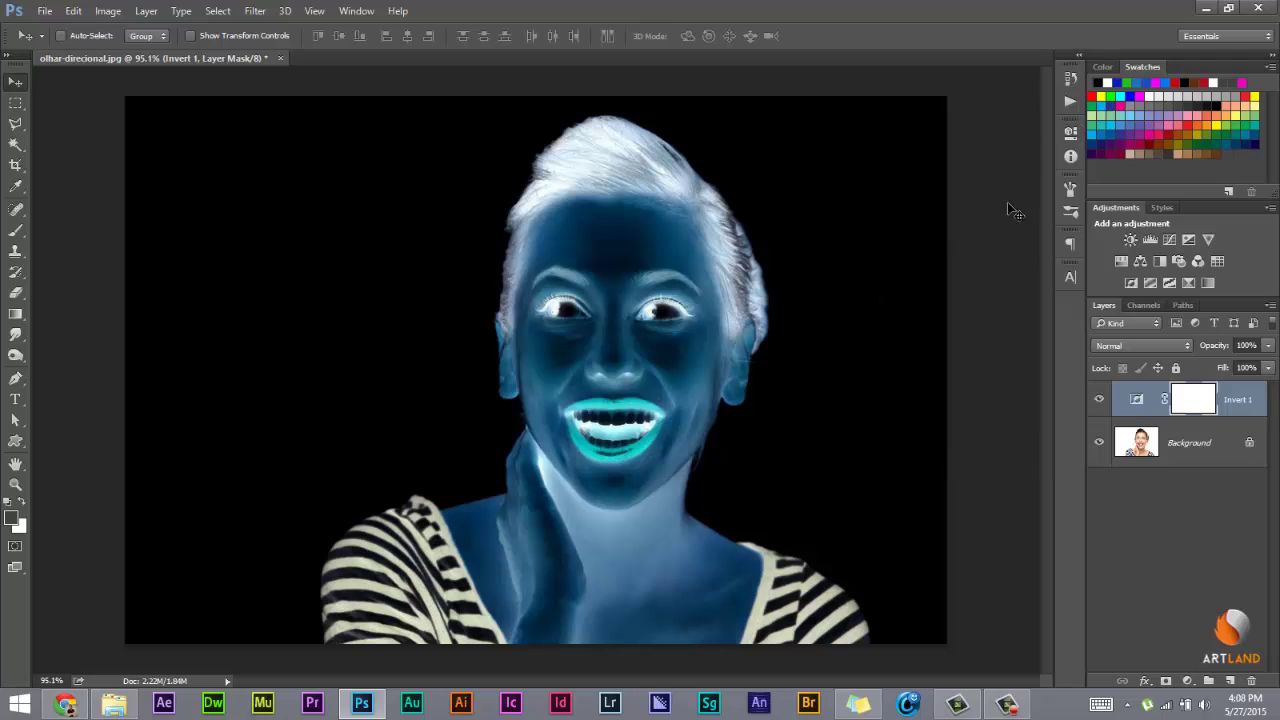
{"action": "left_click", "coordinate": [1100, 399]}
{"action": "left_click", "coordinate": [1100, 399]}
{"action": "left_click", "coordinate": [1100, 399]}
{"action": "left_click", "coordinate": [1100, 399]}
{"action": "left_click", "coordinate": [1100, 399]}
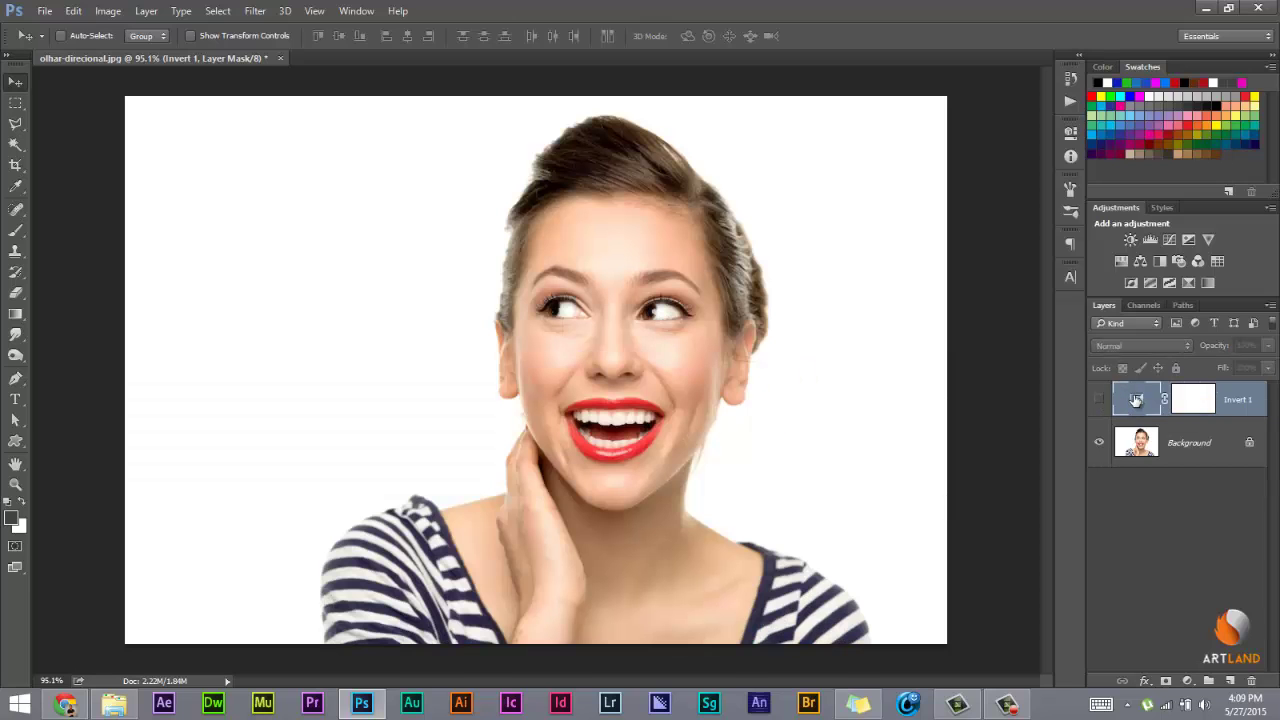
{"action": "left_click", "coordinate": [1137, 400]}
{"action": "key", "text": "Delete"}
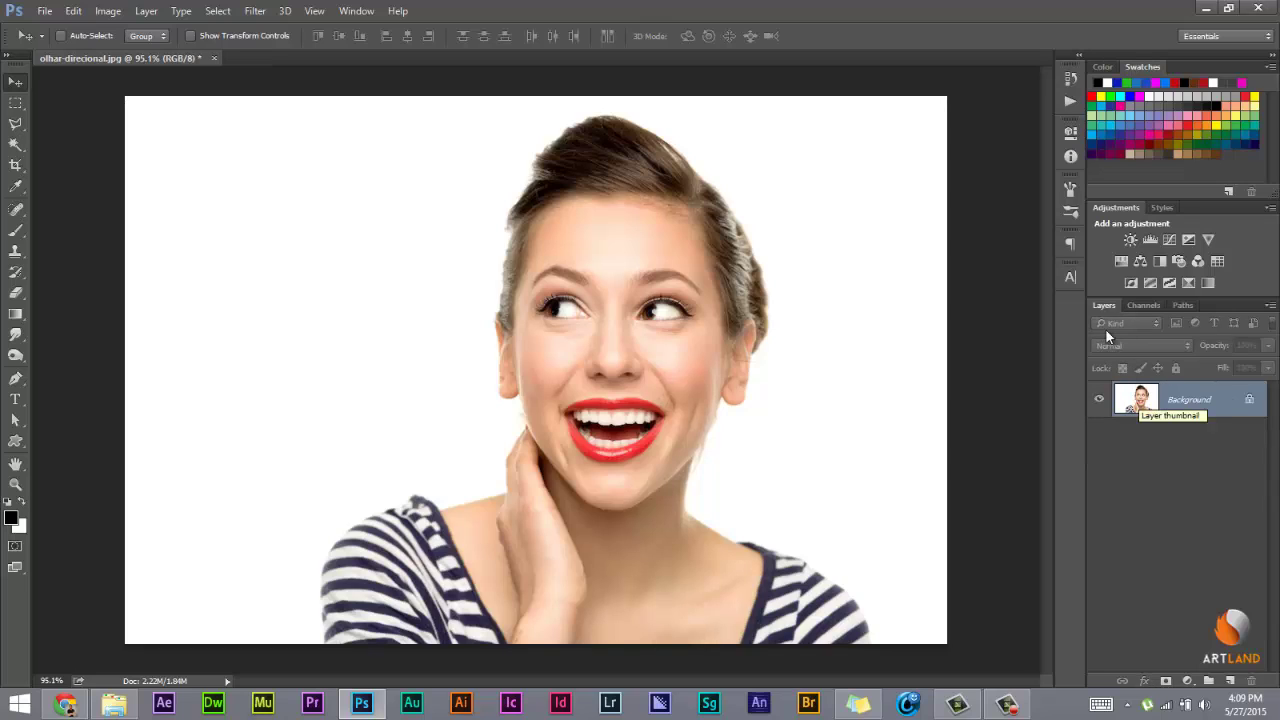
Step: Add a Posterize layer, try levels ending at 10, then delete it
{"action": "left_click", "coordinate": [1150, 283]}
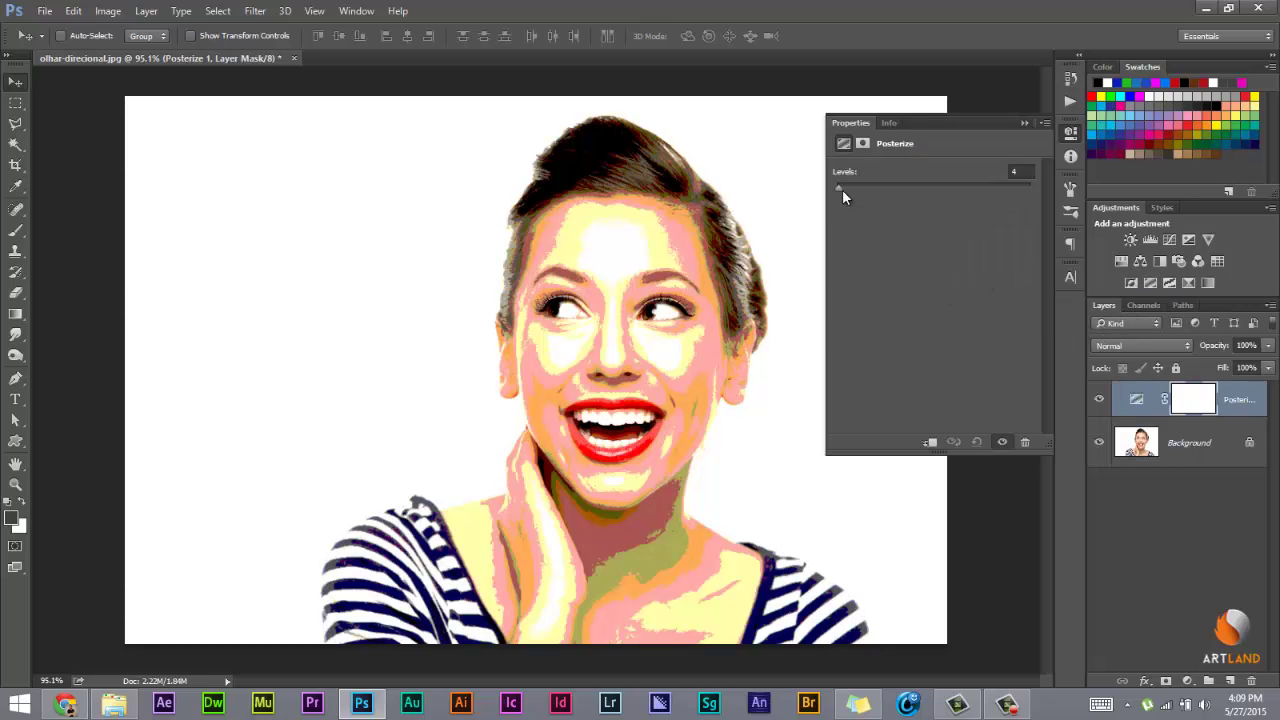
{"action": "mouse_move", "coordinate": [840, 188]}
{"action": "left_mouse_down"}
{"action": "mouse_move", "coordinate": [895, 189]}
{"action": "mouse_move", "coordinate": [852, 195]}
{"action": "left_mouse_up"}
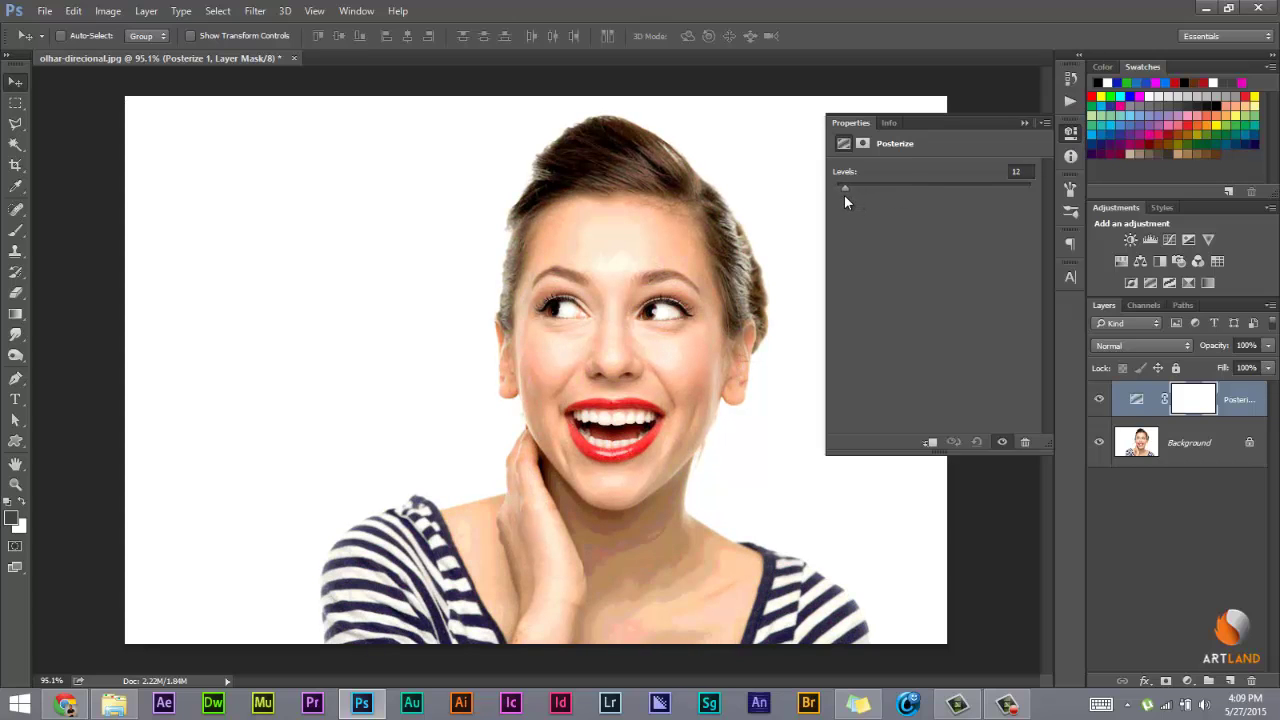
{"action": "left_click_drag", "start_coordinate": [845, 195], "coordinate": [843, 195]}
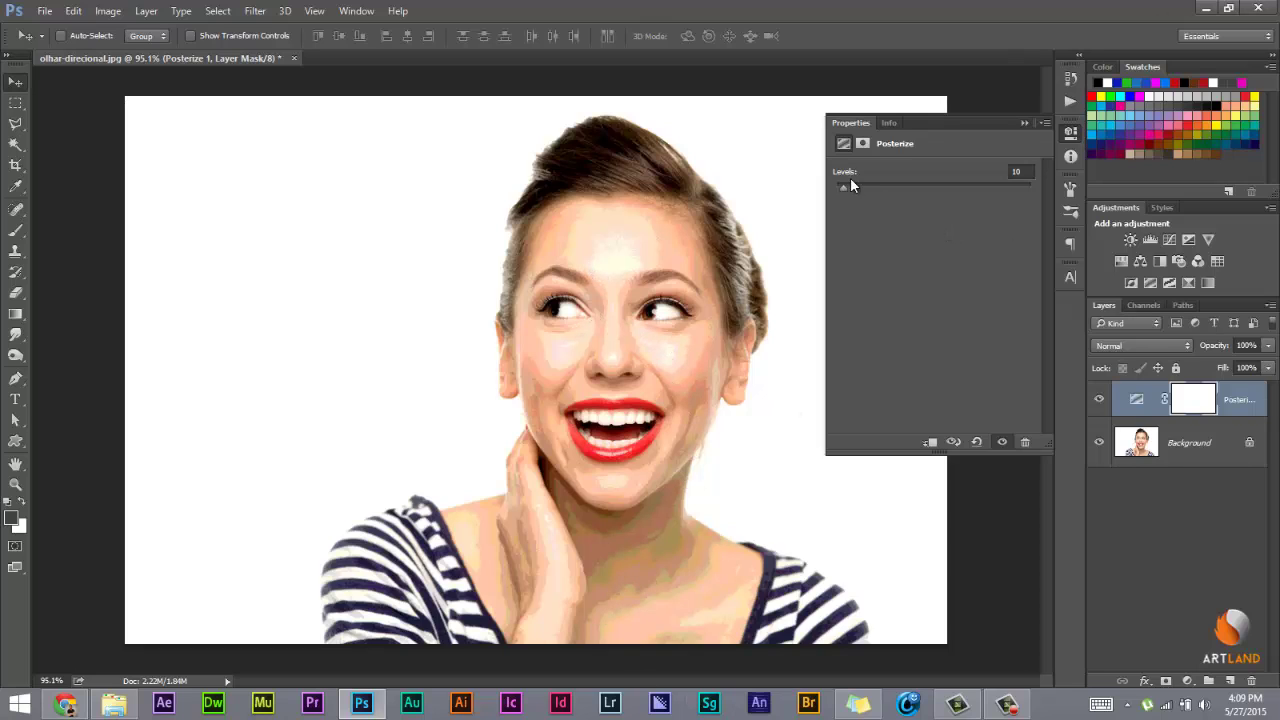
{"action": "left_click", "coordinate": [1024, 122]}
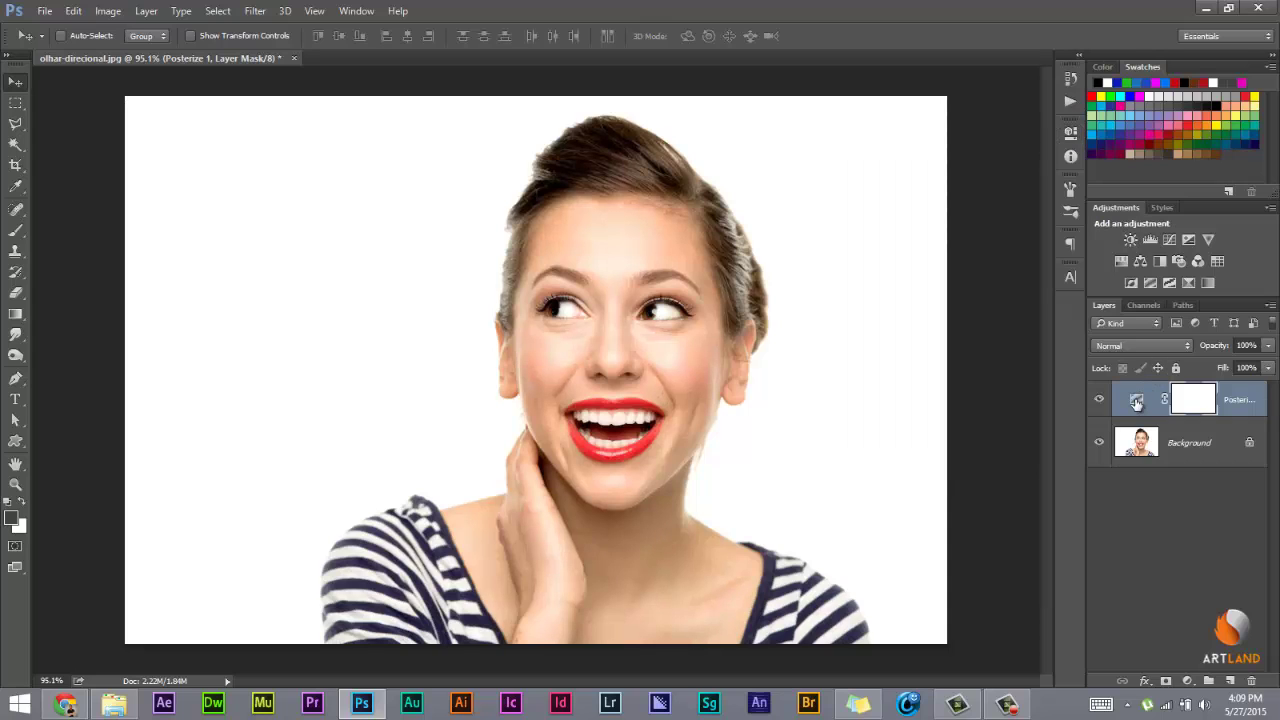
{"action": "key", "text": "Delete"}
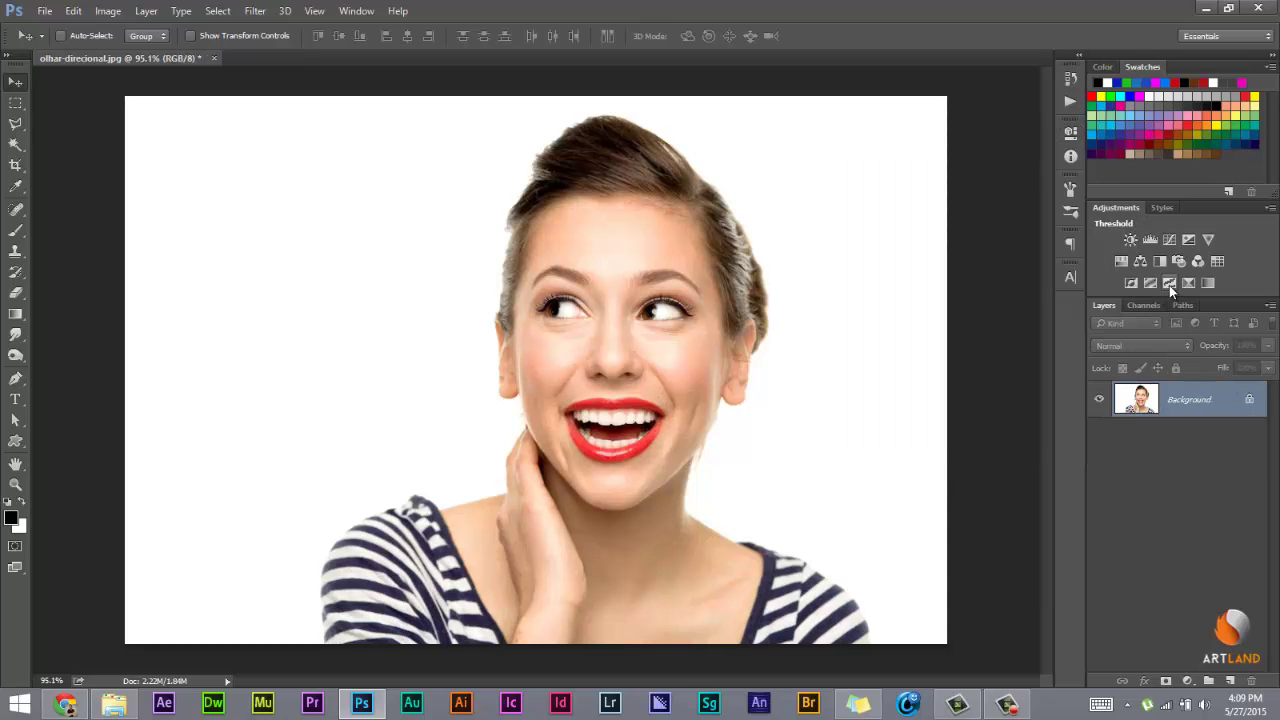
Step: Add a Threshold layer, test levels ending at 164, then delete it
{"action": "left_click", "coordinate": [1169, 285]}
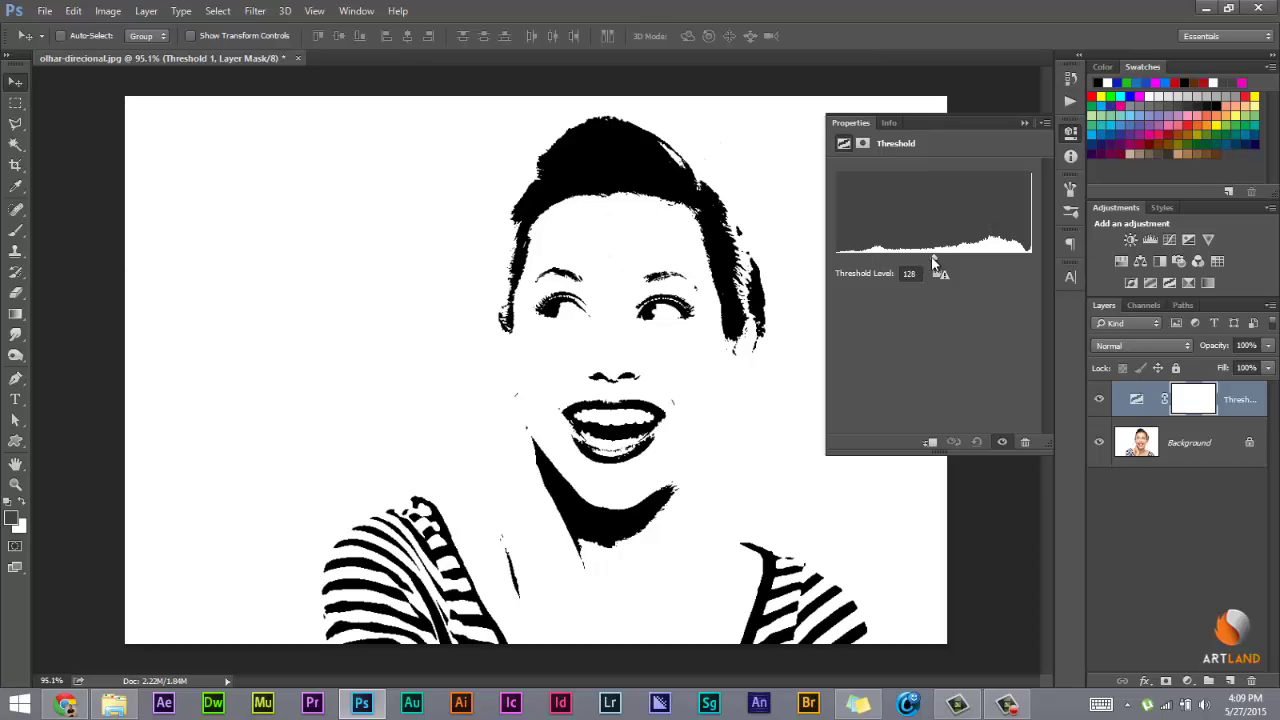
{"action": "mouse_move", "coordinate": [932, 256]}
{"action": "left_mouse_down"}
{"action": "mouse_move", "coordinate": [1025, 257]}
{"action": "mouse_move", "coordinate": [833, 239]}
{"action": "mouse_move", "coordinate": [967, 253]}
{"action": "left_mouse_up"}
{"action": "left_click_drag", "start_coordinate": [965, 258], "coordinate": [957, 259]}
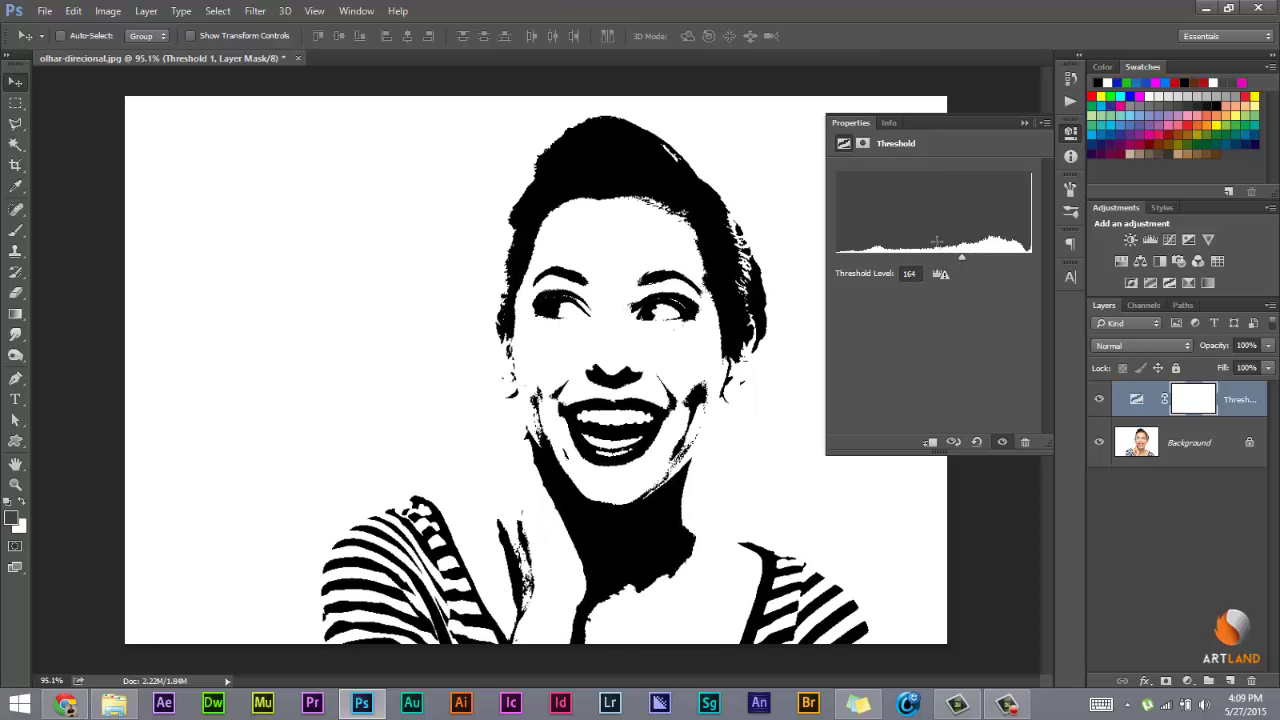
{"action": "left_click", "coordinate": [1023, 123]}
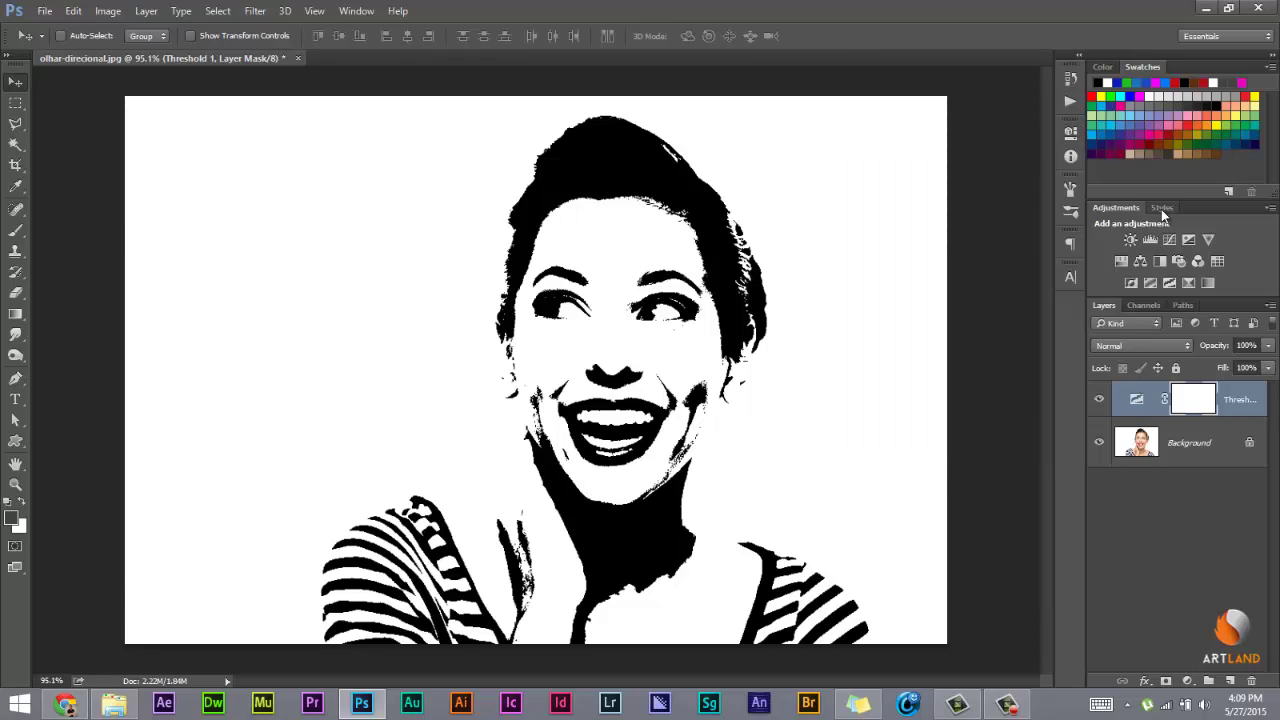
{"action": "key", "text": "Delete"}
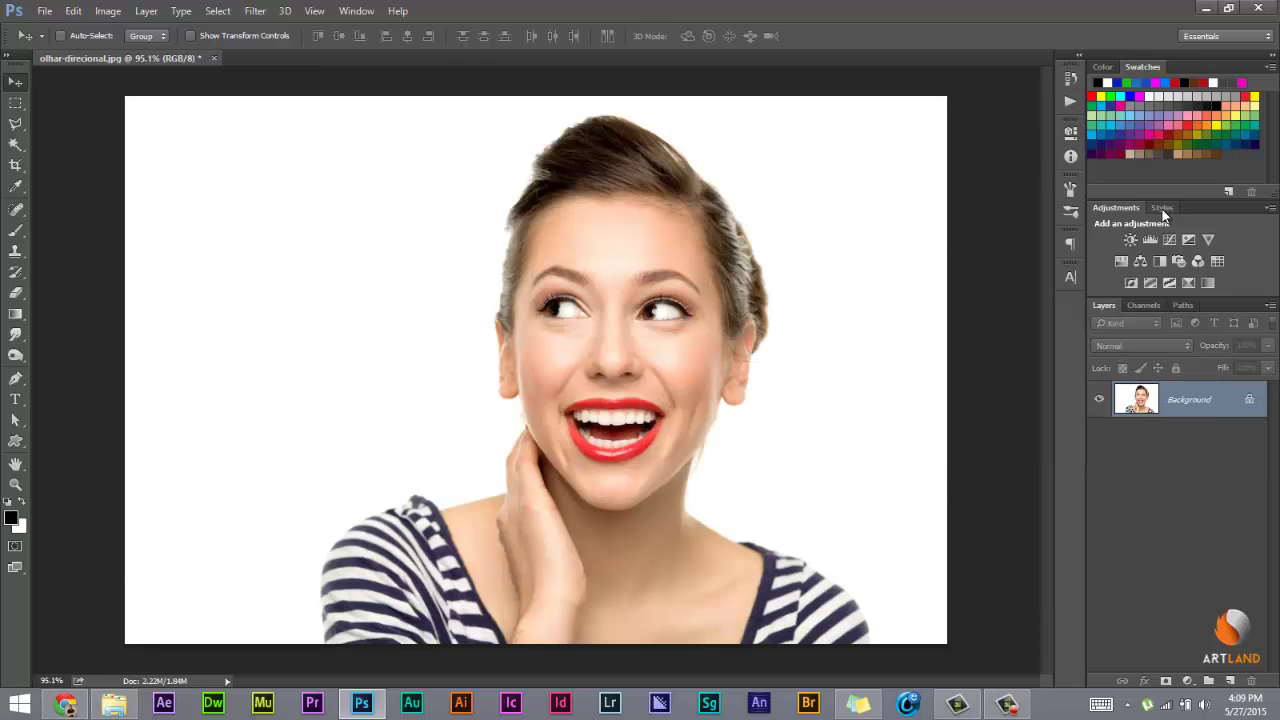
Step: Add a Selective Color layer and vary the Reds Black amount to deepen the lips
{"action": "left_click", "coordinate": [1191, 283]}
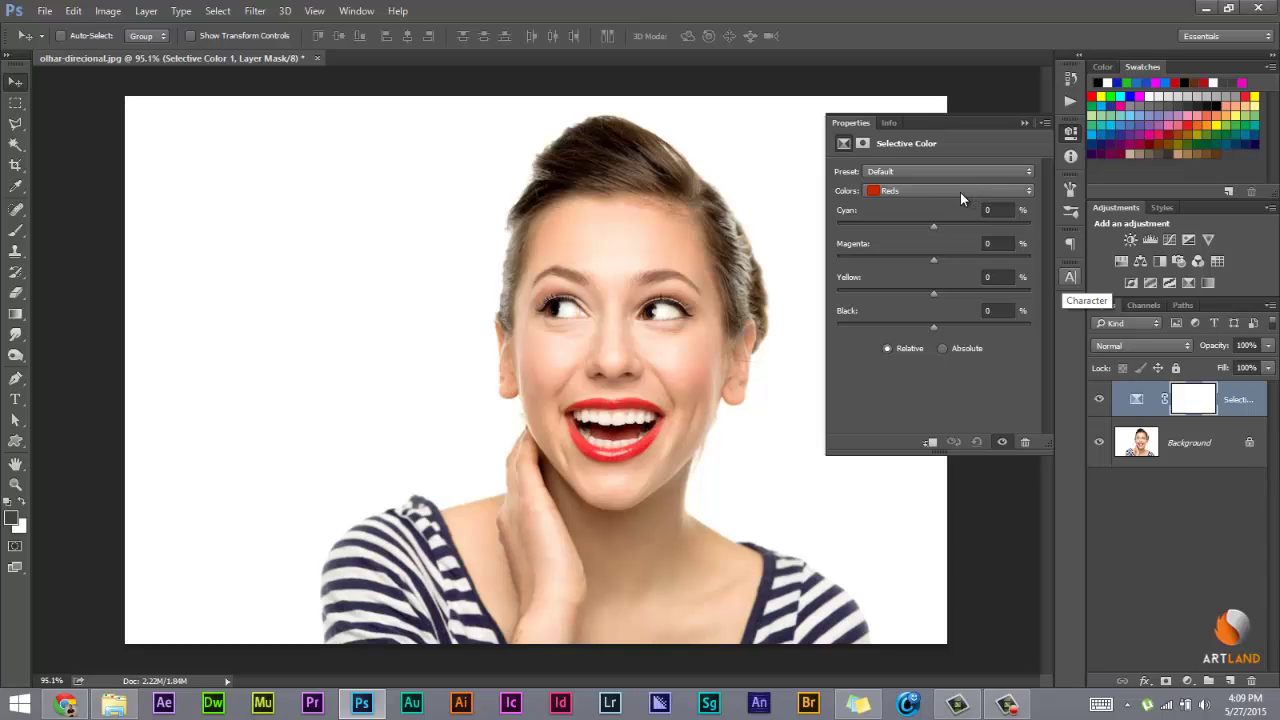
{"action": "left_click", "coordinate": [898, 189]}
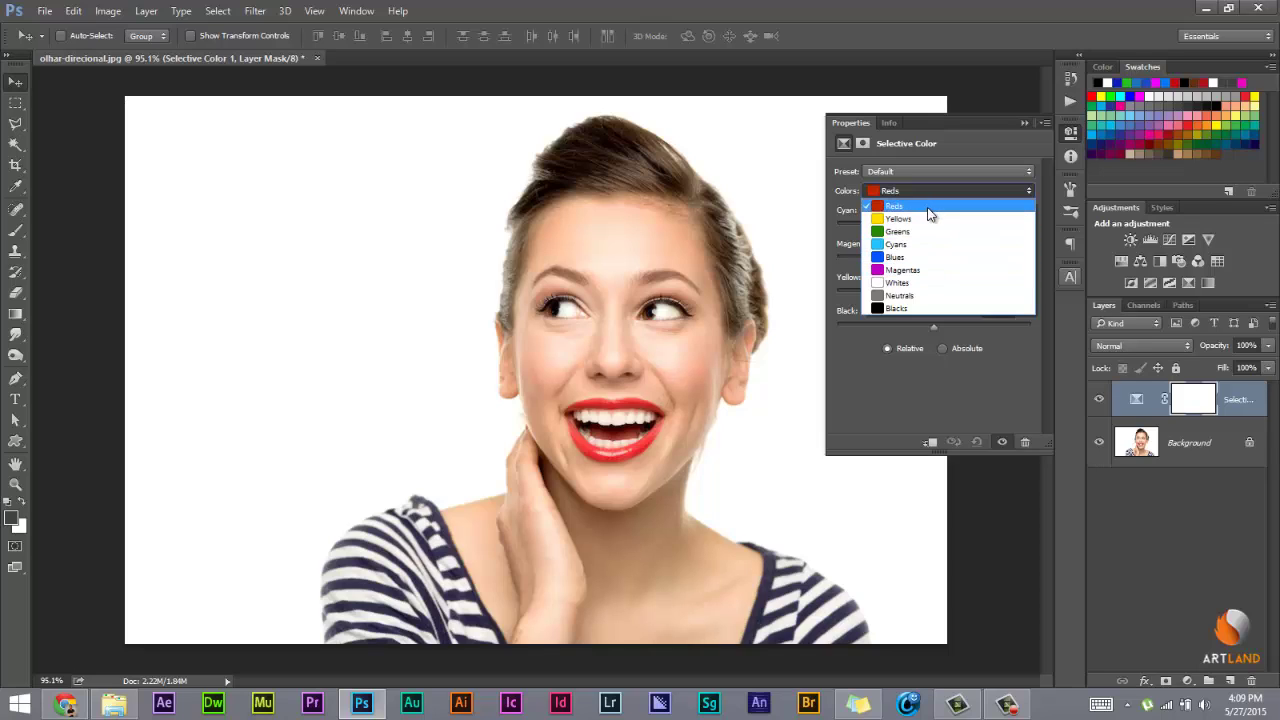
{"action": "left_click", "coordinate": [921, 208]}
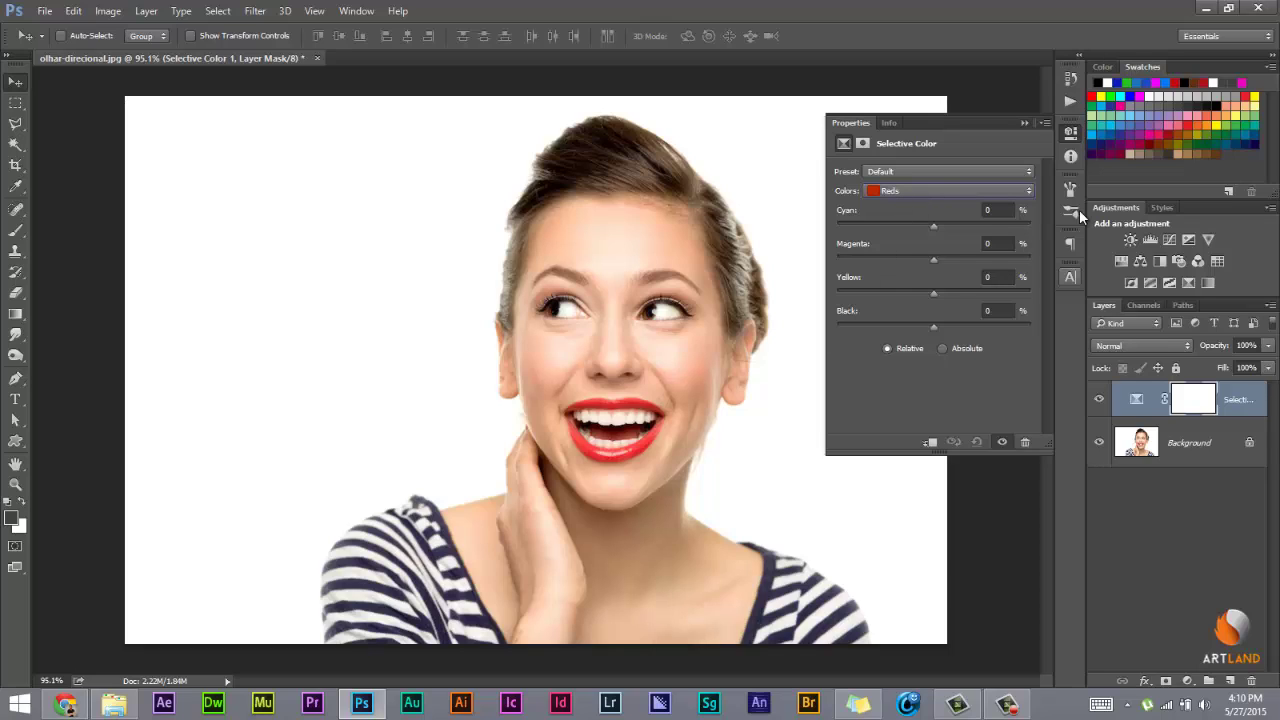
{"action": "mouse_move", "coordinate": [932, 226]}
{"action": "left_mouse_down"}
{"action": "mouse_move", "coordinate": [896, 226]}
{"action": "mouse_move", "coordinate": [933, 230]}
{"action": "left_mouse_up"}
{"action": "left_click_drag", "start_coordinate": [933, 326], "coordinate": [845, 327]}
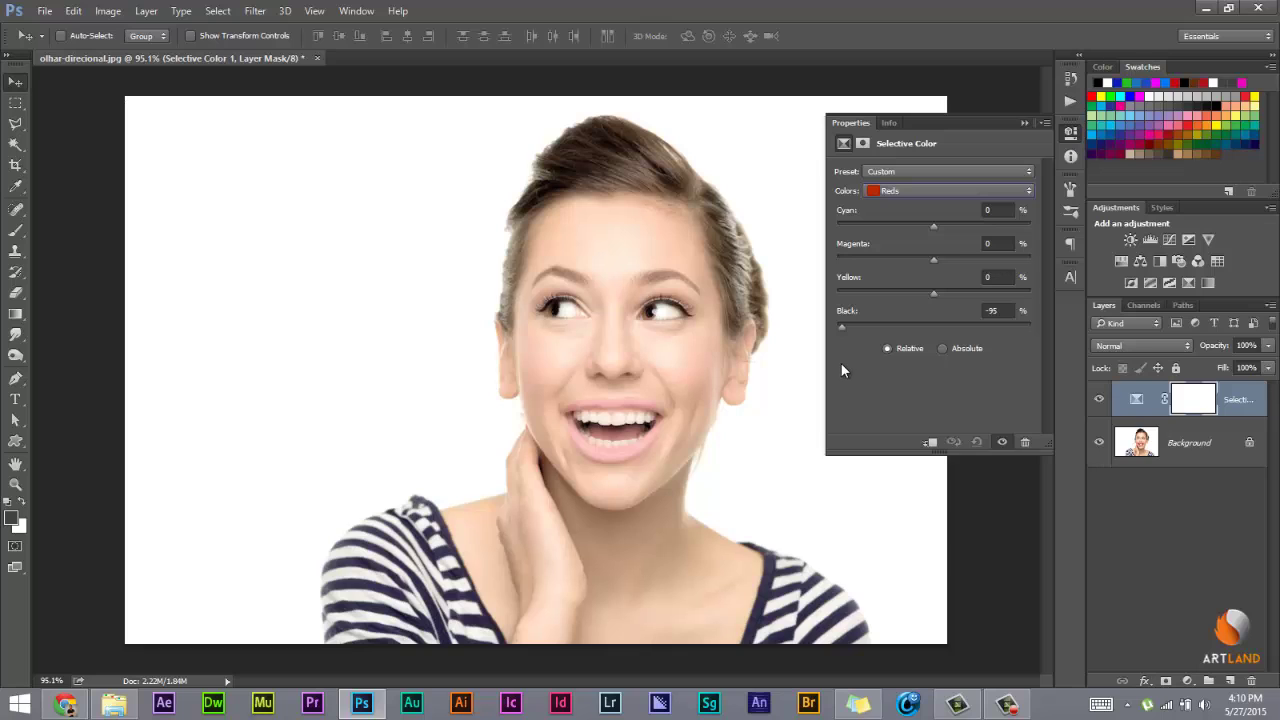
{"action": "mouse_move", "coordinate": [840, 326]}
{"action": "left_mouse_down"}
{"action": "mouse_move", "coordinate": [886, 327]}
{"action": "mouse_move", "coordinate": [811, 349]}
{"action": "left_mouse_up"}
{"action": "left_click_drag", "start_coordinate": [837, 326], "coordinate": [860, 330]}
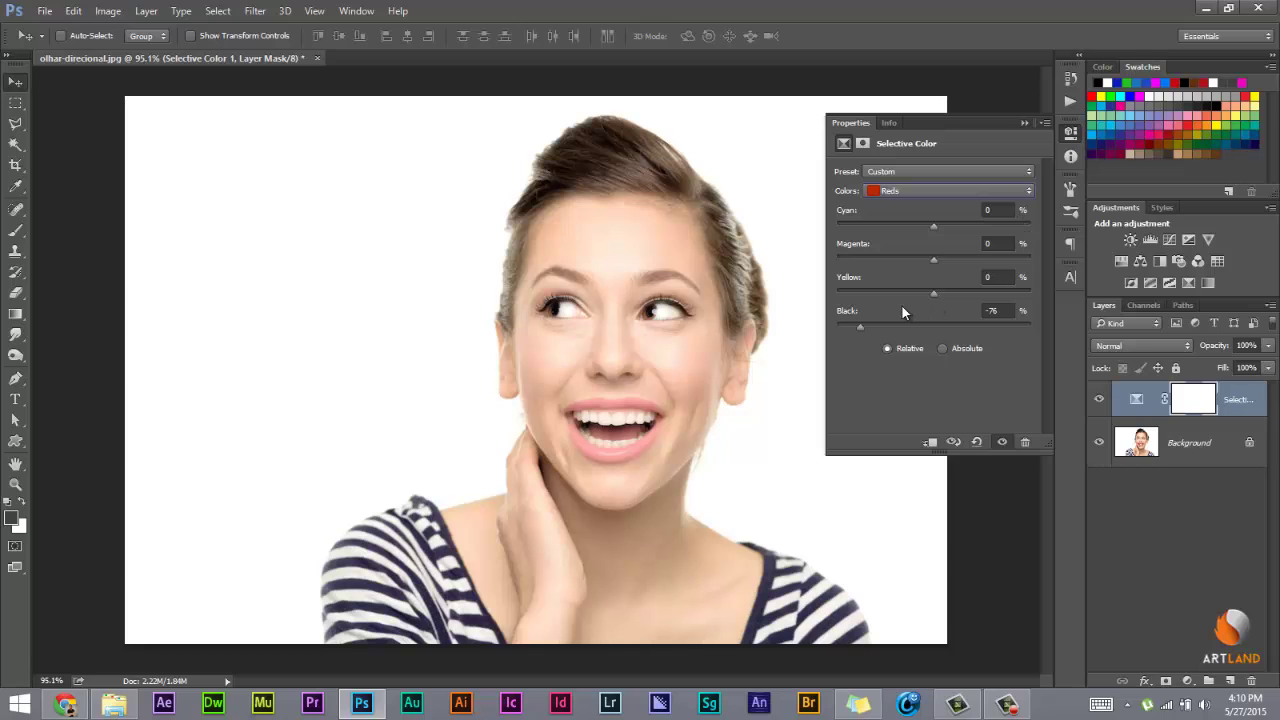
{"action": "left_click_drag", "start_coordinate": [857, 325], "coordinate": [1009, 294]}
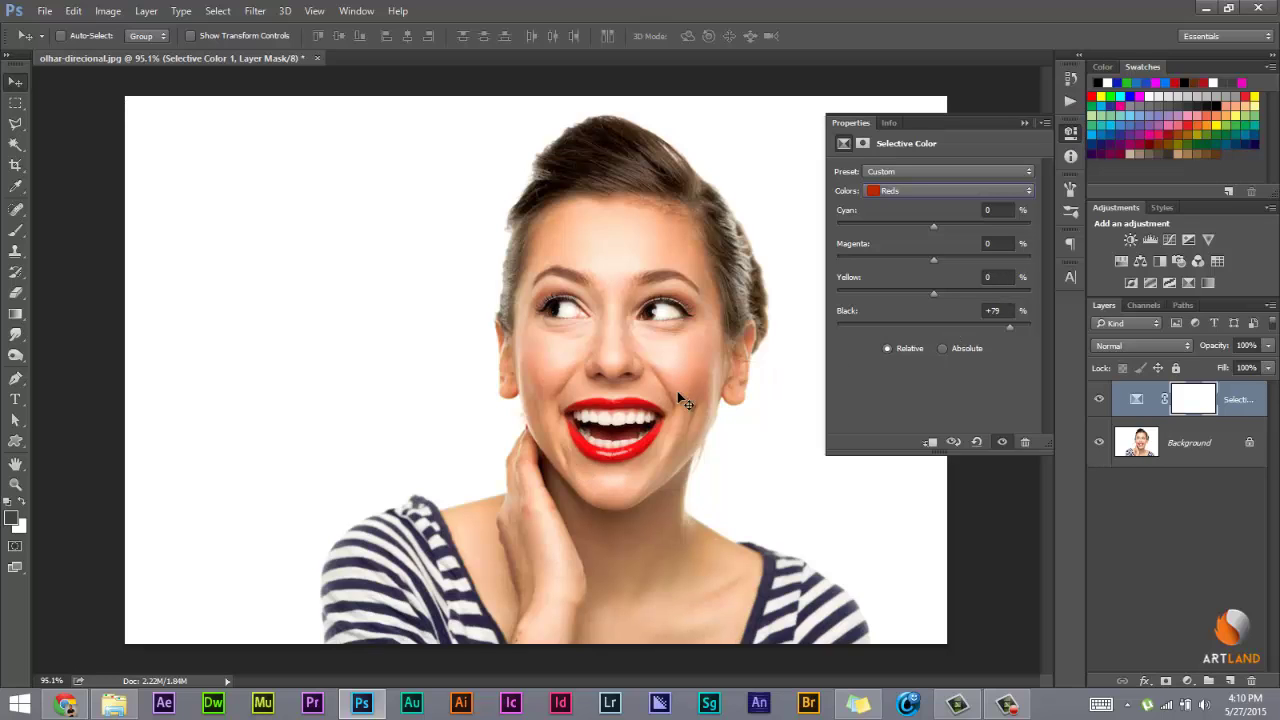
Step: Toggle the Selective Color layer's visibility to compare, then drop Reds Black to -100
{"action": "left_click", "coordinate": [1099, 399]}
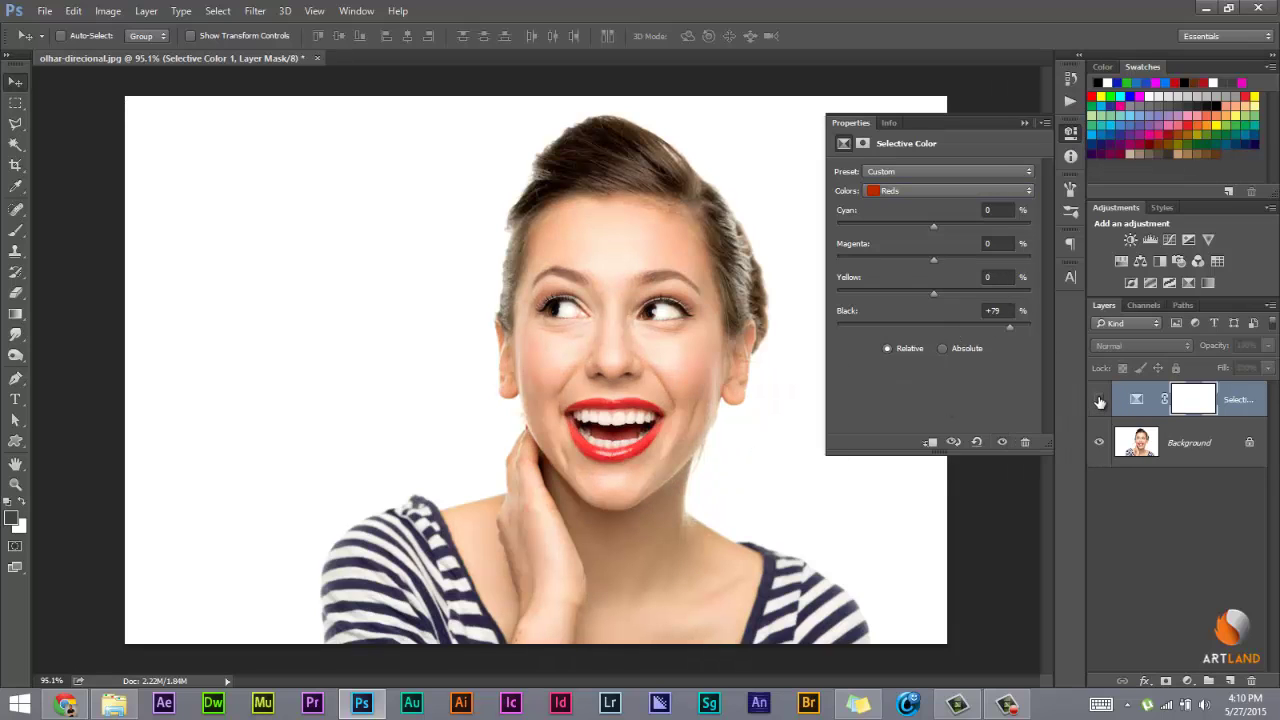
{"action": "left_click", "coordinate": [1099, 399]}
{"action": "left_click", "coordinate": [1099, 399]}
{"action": "left_click", "coordinate": [1099, 401]}
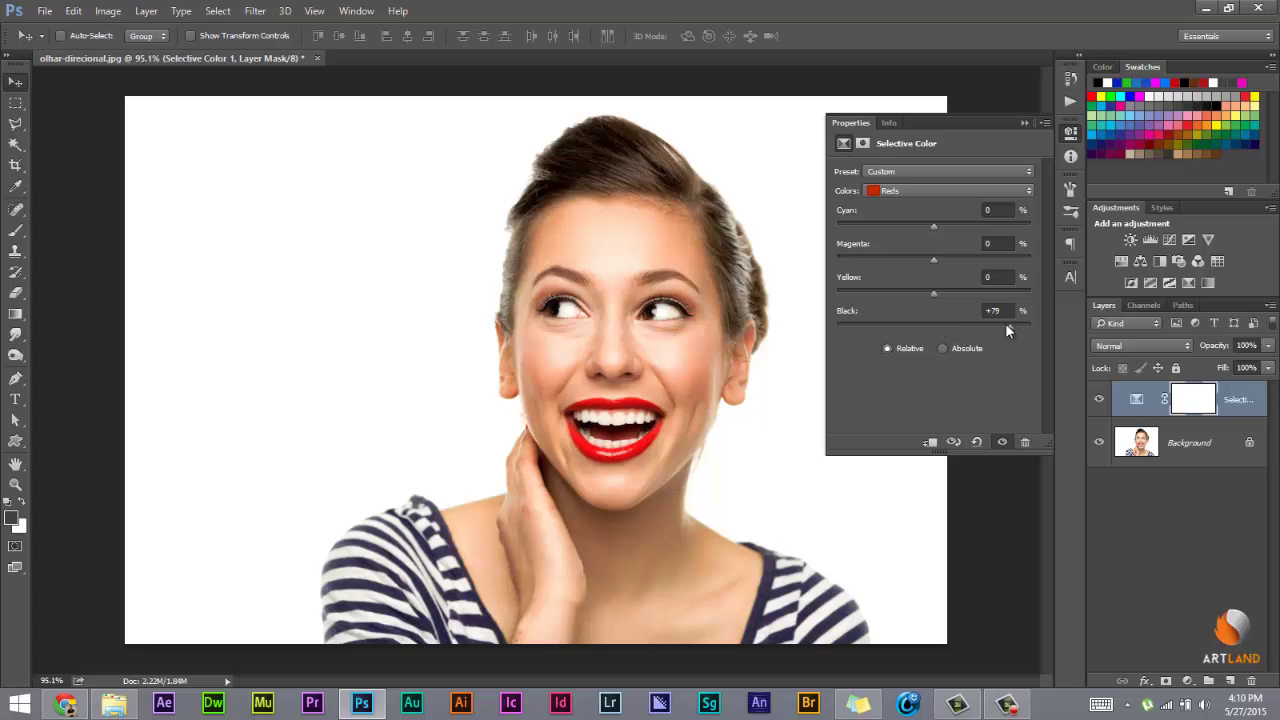
{"action": "left_click_drag", "start_coordinate": [1007, 325], "coordinate": [783, 346]}
Step: Compare the effect on and off again, then raise Reds Black to +15
{"action": "left_click", "coordinate": [1099, 399]}
{"action": "left_click", "coordinate": [1099, 399]}
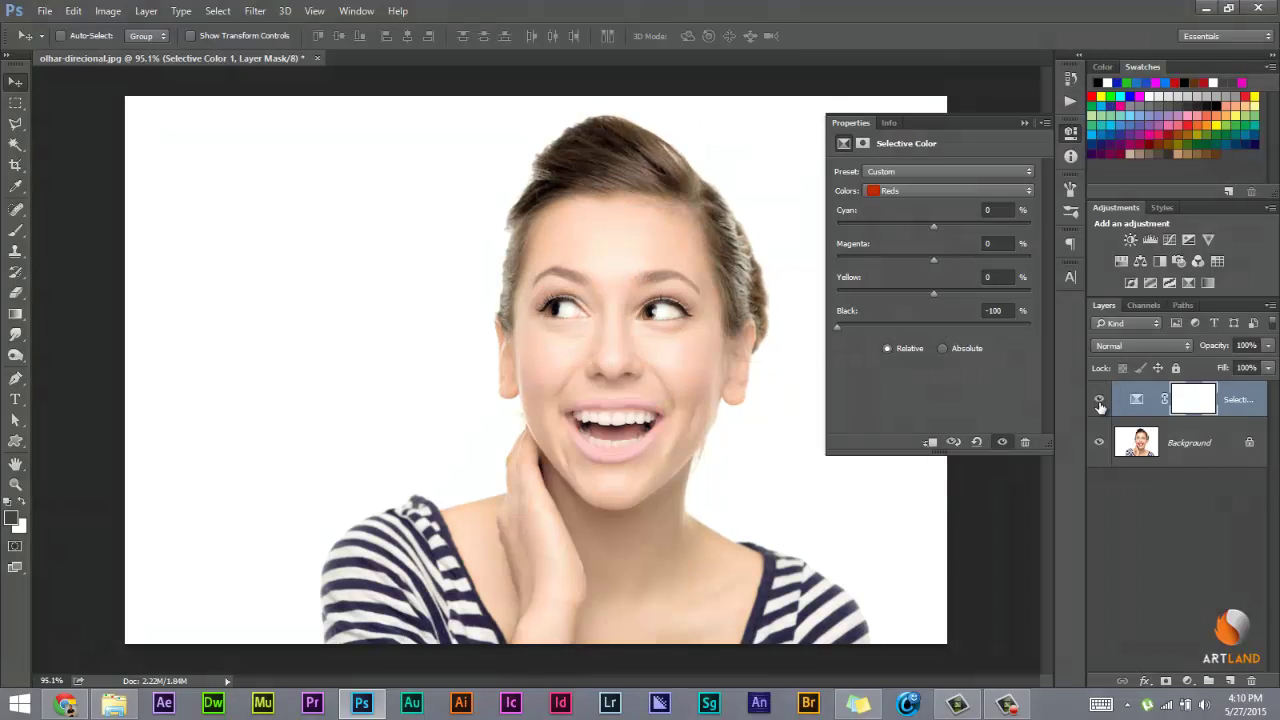
{"action": "left_click", "coordinate": [1099, 399]}
{"action": "left_click", "coordinate": [1099, 399]}
{"action": "left_click", "coordinate": [1100, 401]}
{"action": "left_click", "coordinate": [1100, 401]}
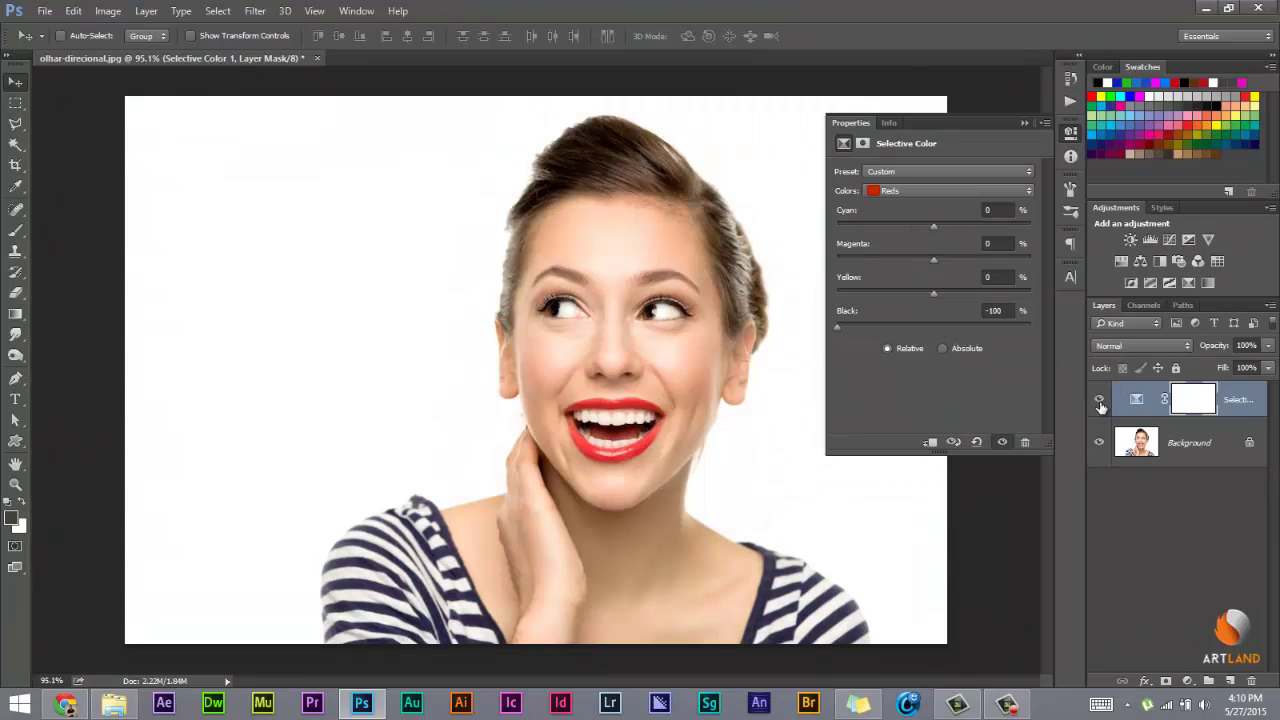
{"action": "left_click", "coordinate": [1101, 402]}
{"action": "left_click", "coordinate": [1100, 401]}
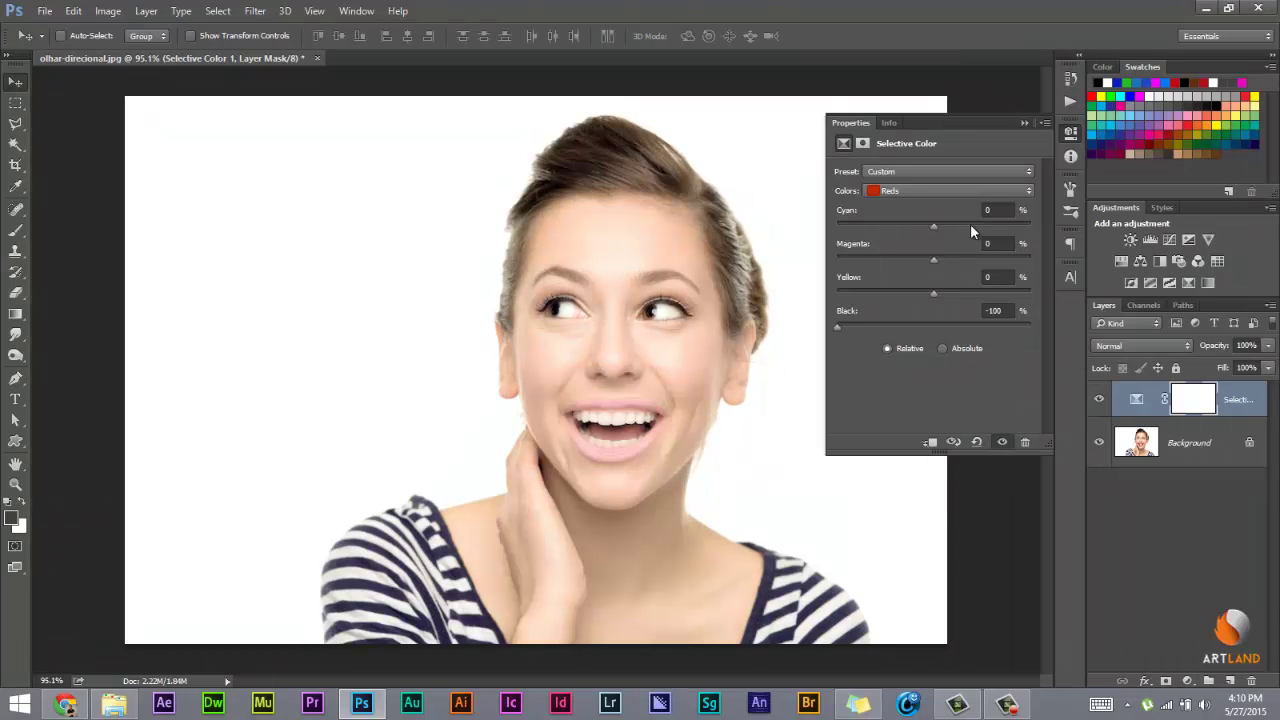
{"action": "left_click_drag", "start_coordinate": [838, 329], "coordinate": [951, 340]}
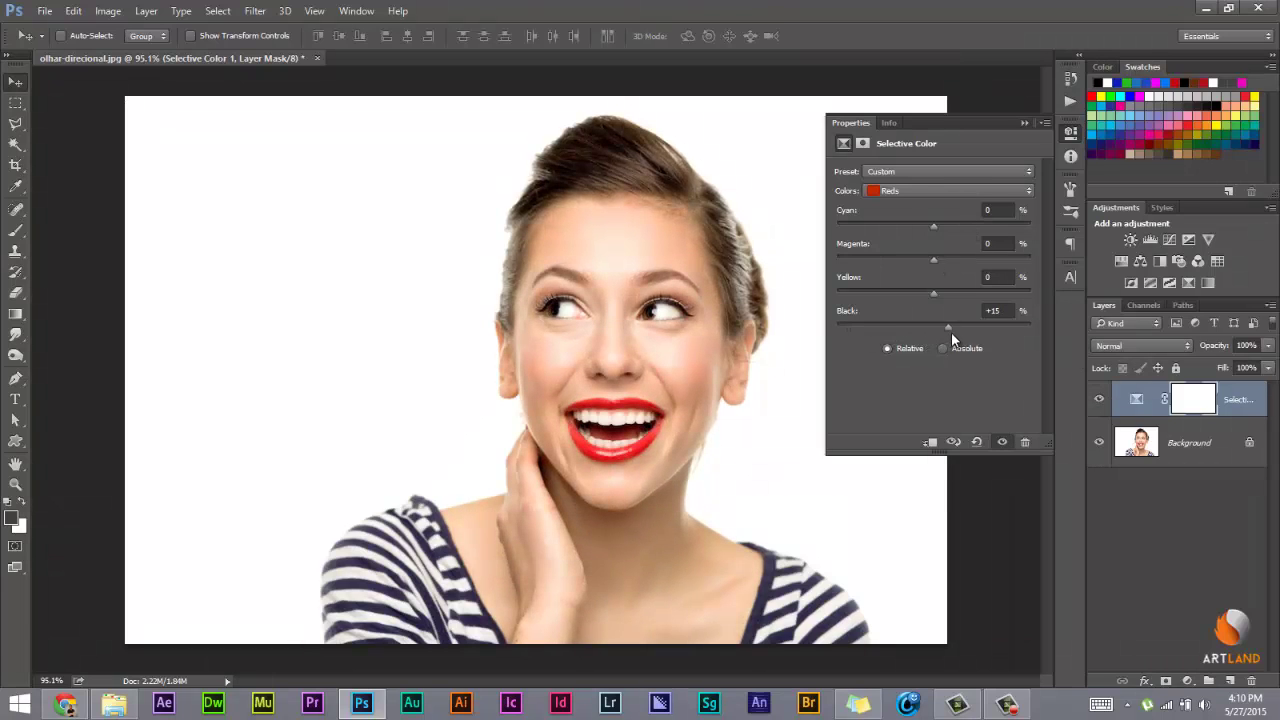
Step: Adjust Black for Blues to change the shirt, ending at -100
{"action": "left_click", "coordinate": [970, 190]}
{"action": "left_click", "coordinate": [950, 260]}
{"action": "mouse_move", "coordinate": [940, 316]}
{"action": "left_mouse_down"}
{"action": "mouse_move", "coordinate": [921, 330]}
{"action": "mouse_move", "coordinate": [840, 333]}
{"action": "mouse_move", "coordinate": [1021, 320]}
{"action": "left_mouse_up"}
{"action": "mouse_move", "coordinate": [905, 332]}
{"action": "left_mouse_down"}
{"action": "mouse_move", "coordinate": [1003, 339]}
{"action": "mouse_move", "coordinate": [760, 417]}
{"action": "mouse_move", "coordinate": [949, 371]}
{"action": "mouse_move", "coordinate": [882, 386]}
{"action": "mouse_move", "coordinate": [858, 348]}
{"action": "mouse_move", "coordinate": [908, 325]}
{"action": "left_mouse_up"}
{"action": "mouse_move", "coordinate": [1033, 336]}
{"action": "left_mouse_down"}
{"action": "mouse_move", "coordinate": [1013, 322]}
{"action": "mouse_move", "coordinate": [961, 351]}
{"action": "mouse_move", "coordinate": [843, 351]}
{"action": "mouse_move", "coordinate": [1036, 356]}
{"action": "mouse_move", "coordinate": [892, 398]}
{"action": "mouse_move", "coordinate": [860, 430]}
{"action": "mouse_move", "coordinate": [826, 420]}
{"action": "left_mouse_up"}
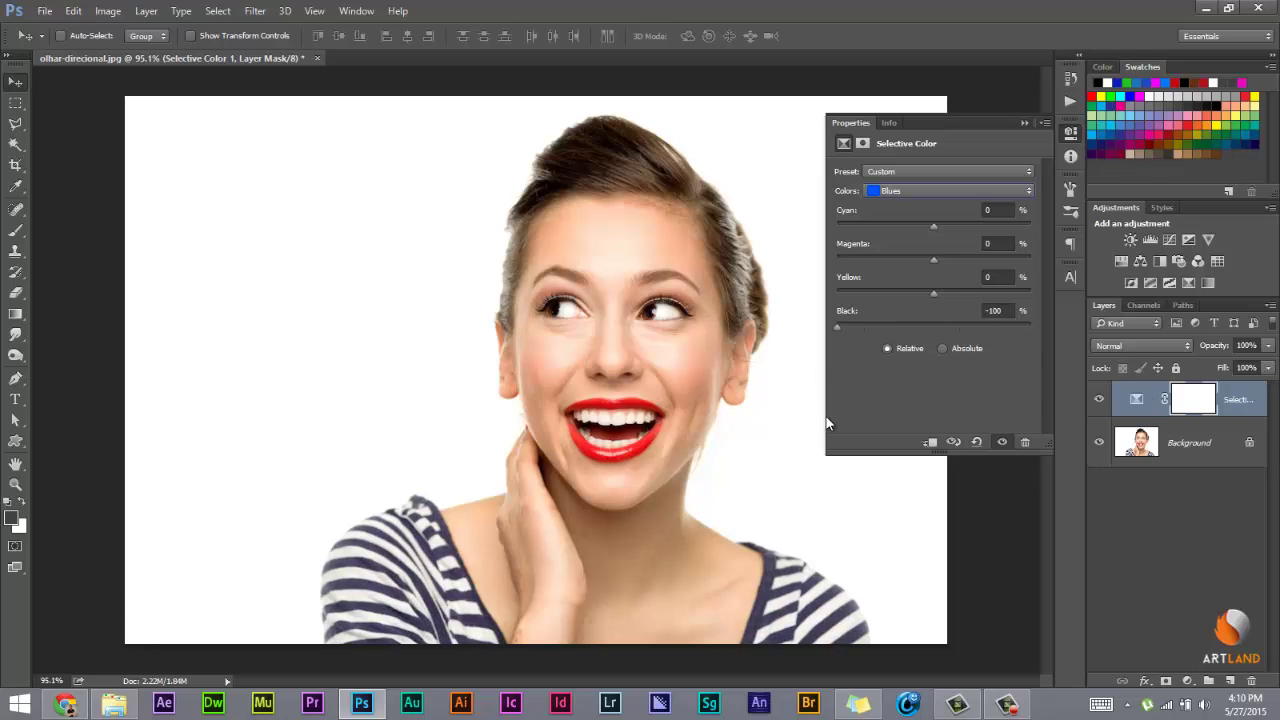
{"action": "left_click", "coordinate": [1022, 123]}
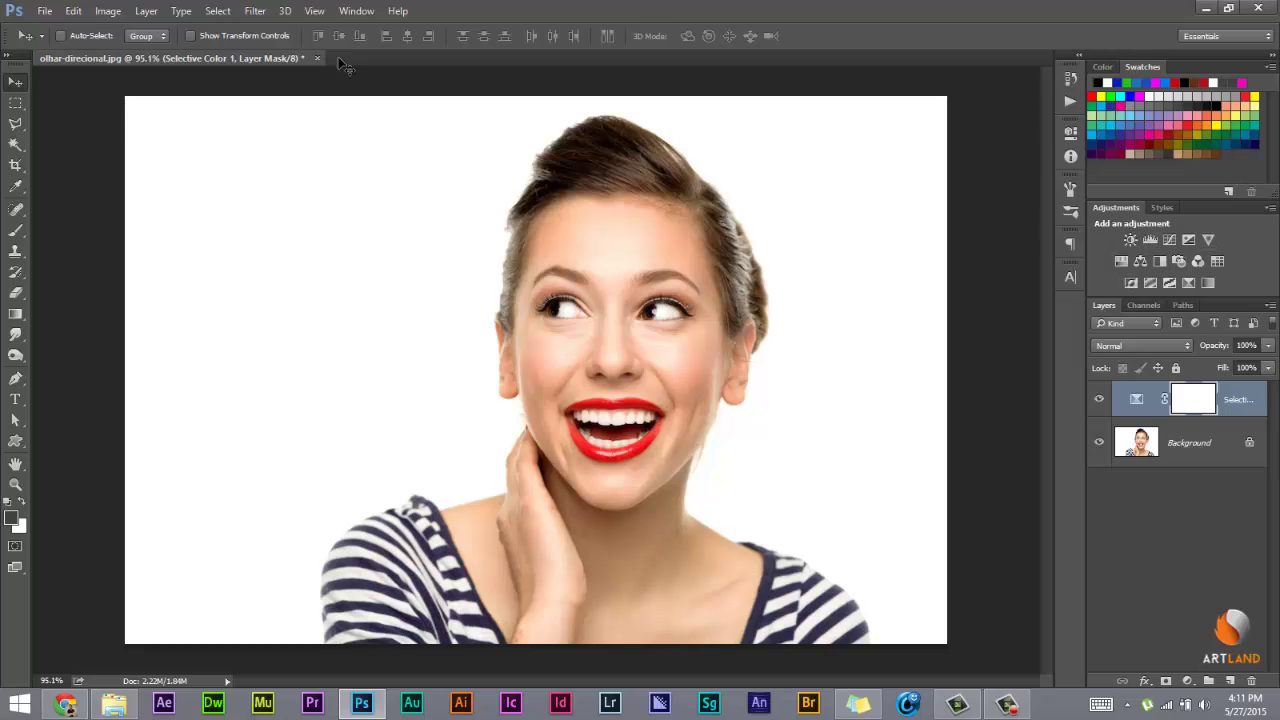
{"action": "left_click", "coordinate": [97, 16]}
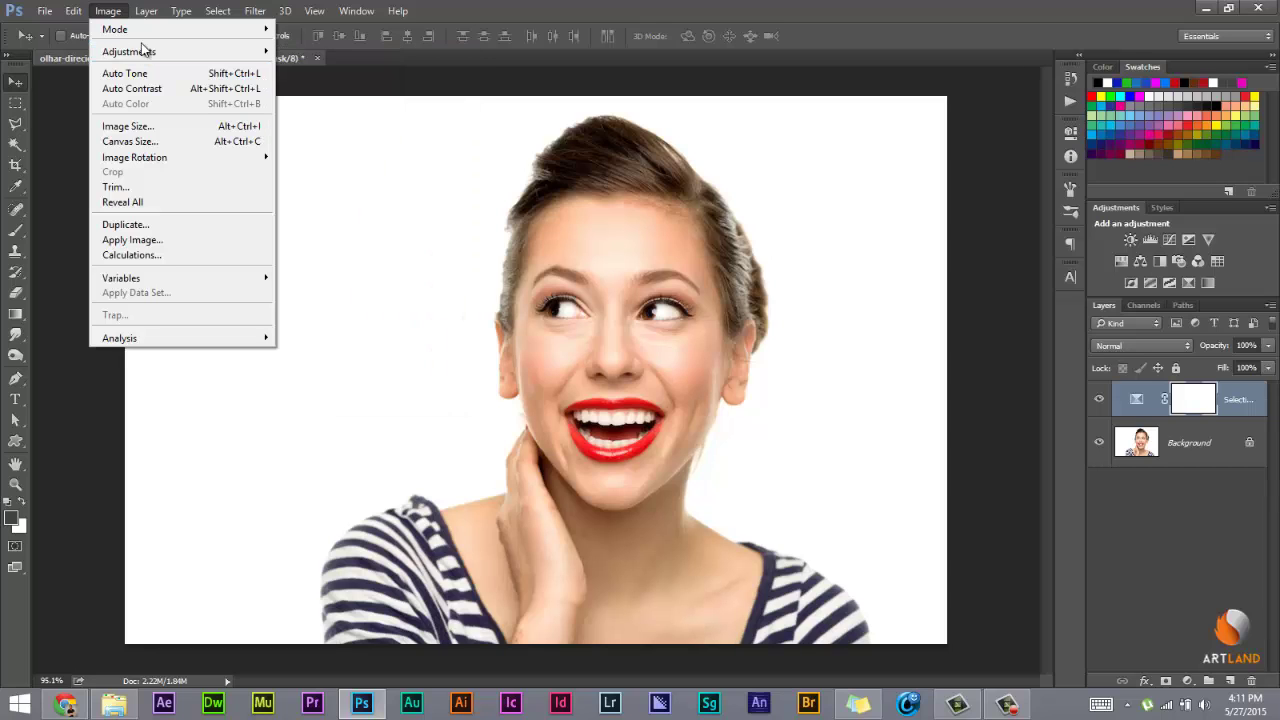
{"action": "mouse_move", "coordinate": [129, 51]}
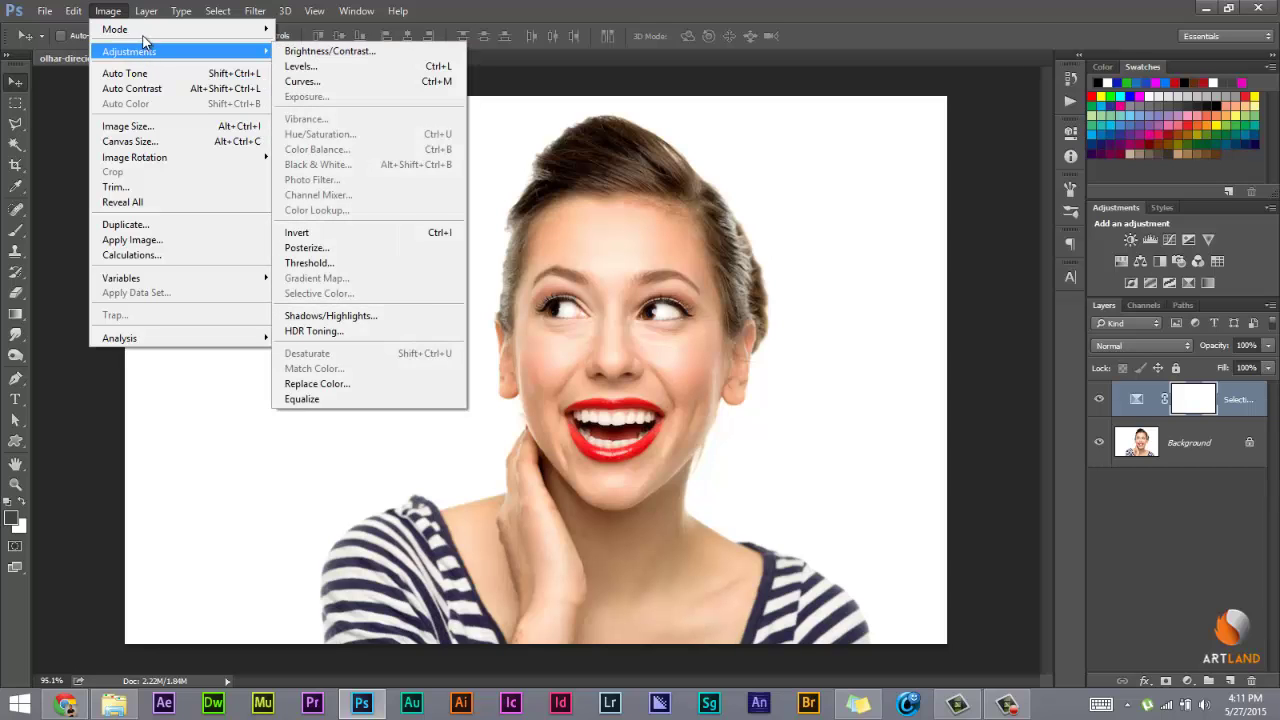
{"action": "left_click", "coordinate": [798, 8]}
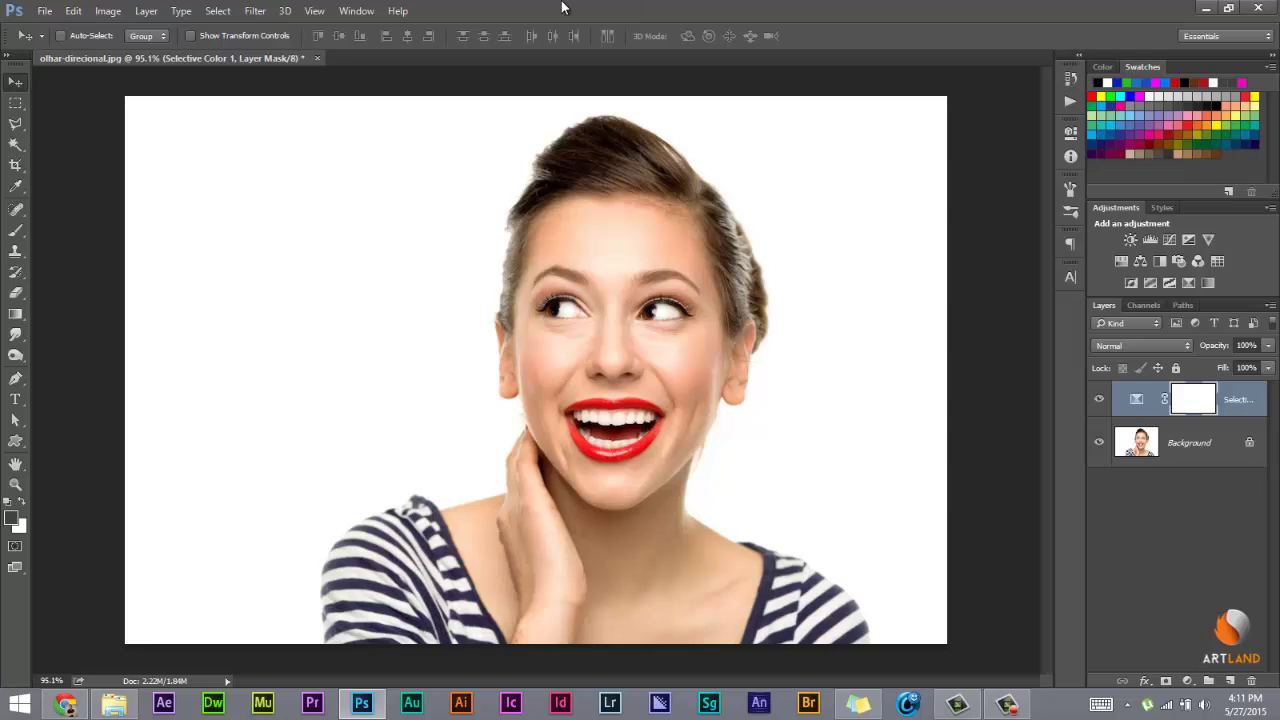